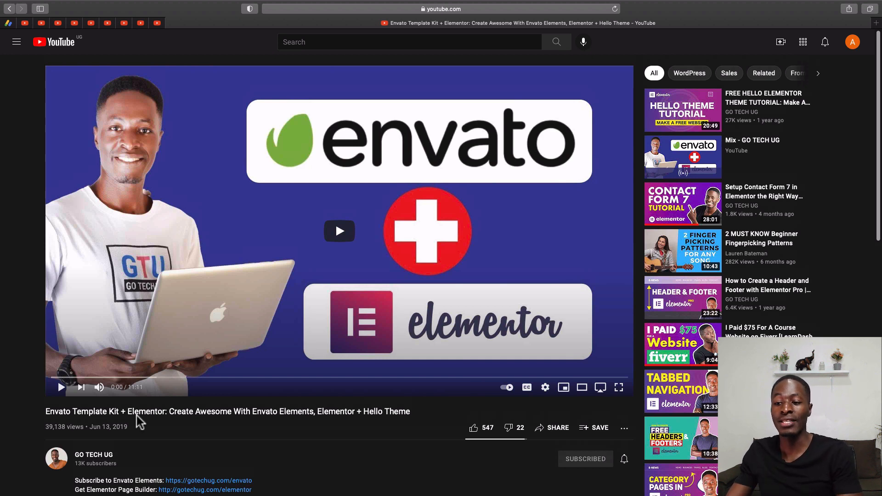
- Look through the Envato Template Kit + Elementor video page down to its viewer comments
{"action": "scroll", "coordinate": [138, 421], "scroll_direction": "down", "scroll_amount": 2}
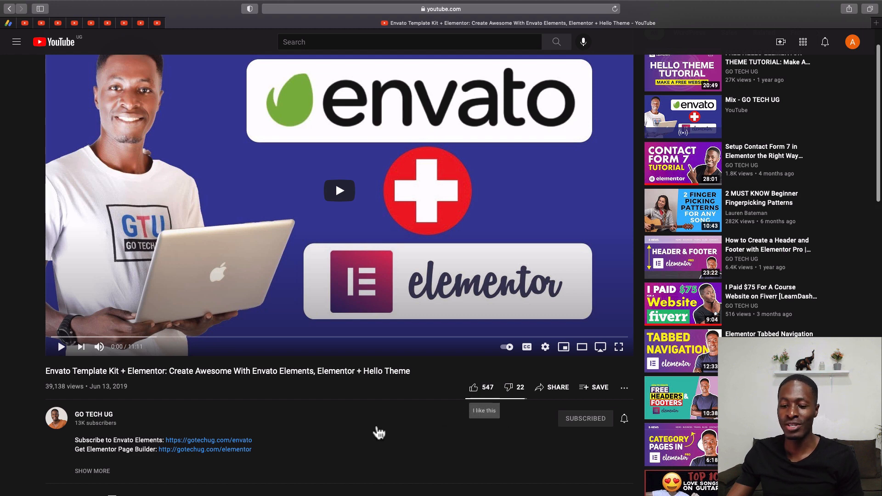
{"action": "scroll", "coordinate": [376, 425], "scroll_direction": "down", "scroll_amount": 5}
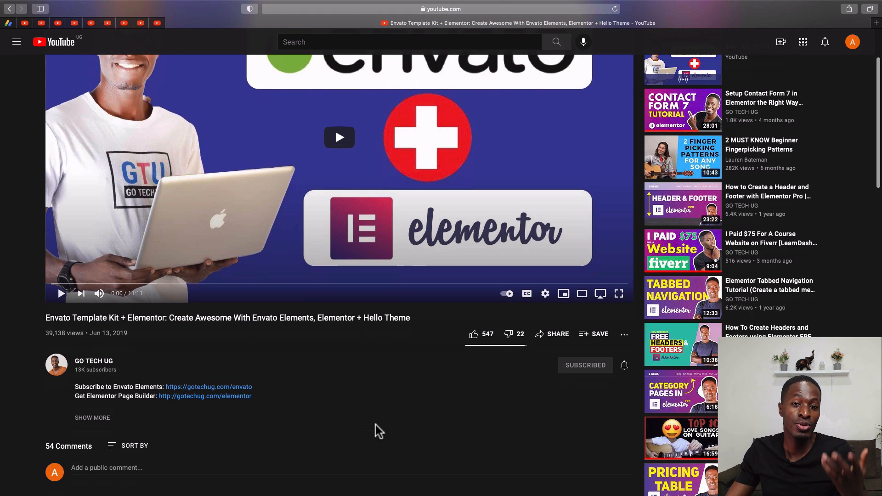
{"action": "scroll", "coordinate": [376, 425], "scroll_direction": "down", "scroll_amount": 6}
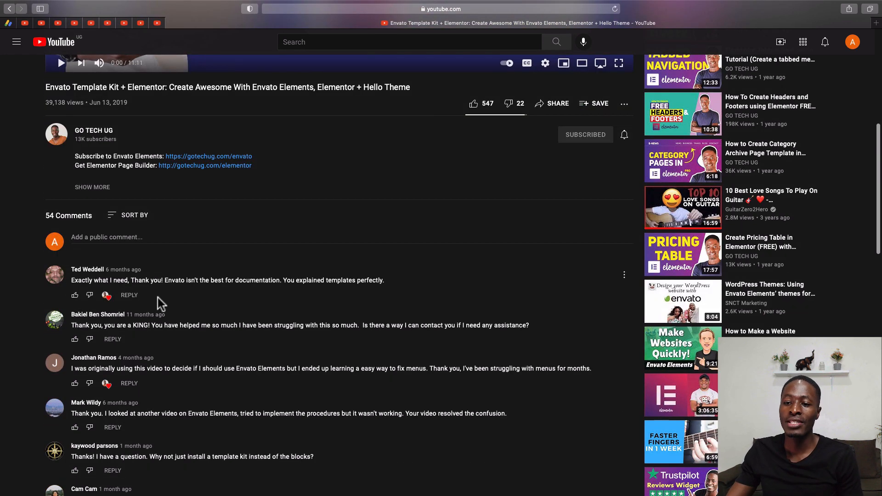
{"action": "scroll", "coordinate": [127, 426], "scroll_direction": "down", "scroll_amount": 2}
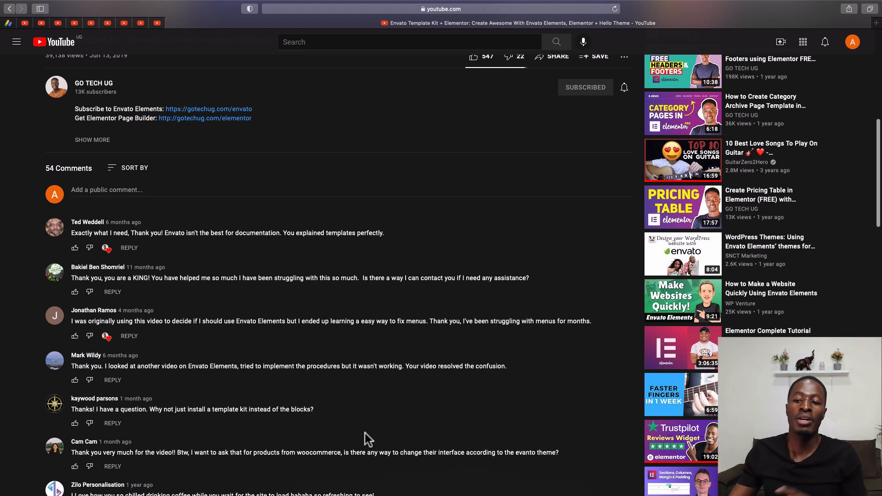
{"action": "scroll", "coordinate": [365, 460], "scroll_direction": "down", "scroll_amount": 1}
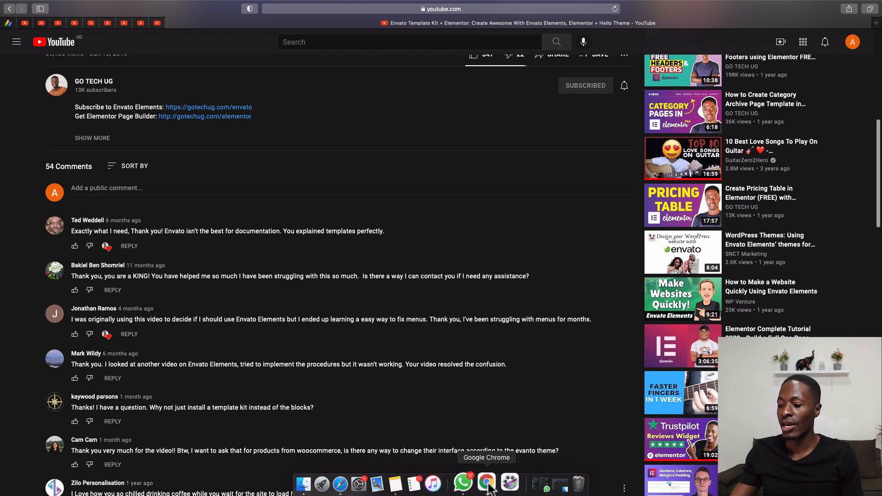
- Switch to Google Chrome and read the Elementor blog article introducing the new Kits Library
{"action": "left_click", "coordinate": [485, 482]}
{"action": "scroll", "coordinate": [372, 358], "scroll_direction": "down", "scroll_amount": 15}
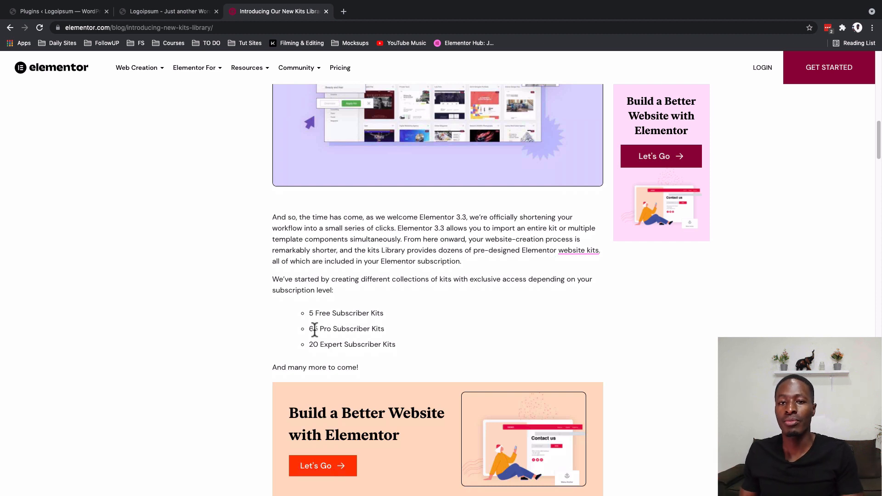
{"action": "scroll", "coordinate": [314, 330], "scroll_direction": "down", "scroll_amount": 8}
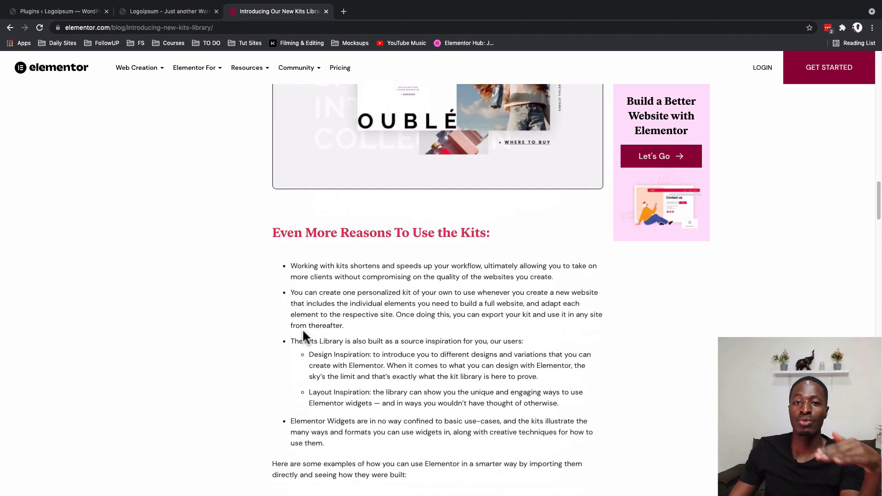
{"action": "scroll", "coordinate": [302, 331], "scroll_direction": "down", "scroll_amount": 1}
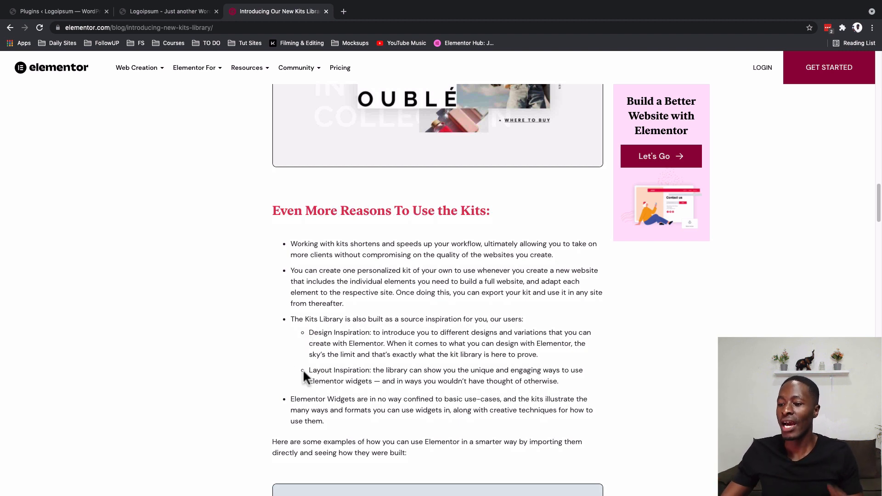
{"action": "scroll", "coordinate": [303, 372], "scroll_direction": "down", "scroll_amount": 1}
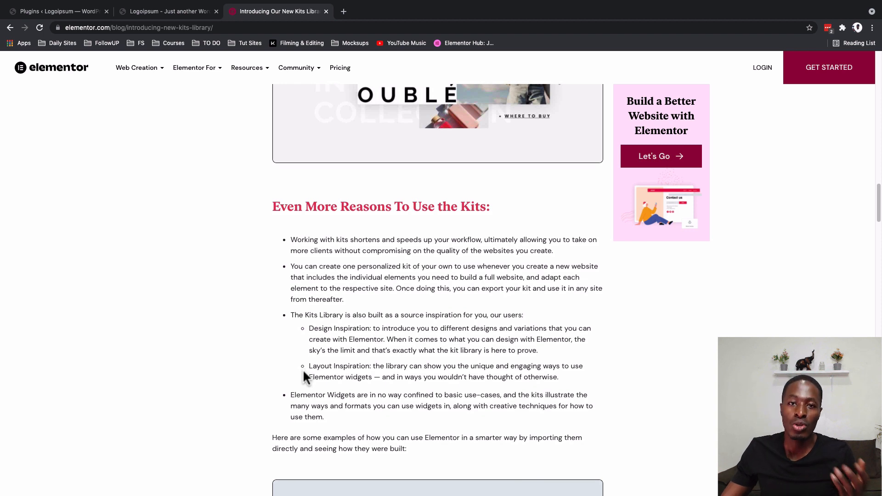
{"action": "scroll", "coordinate": [252, 365], "scroll_direction": "down", "scroll_amount": 15}
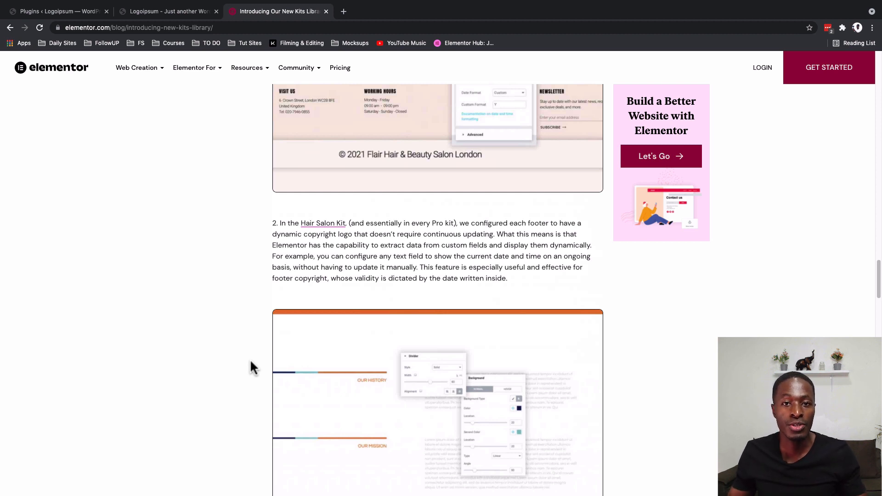
- Open the Experiments section of the Elementor settings in the WordPress admin
{"action": "left_click", "coordinate": [857, 102]}
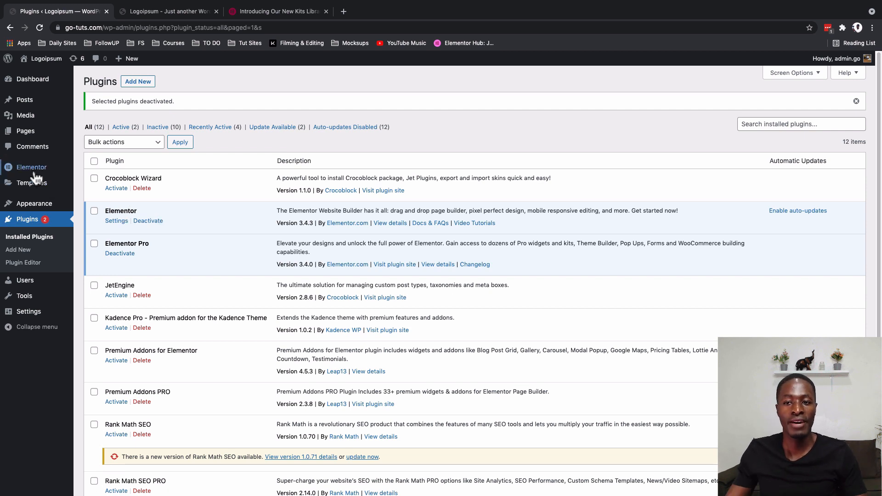
{"action": "mouse_move", "coordinate": [35, 173]}
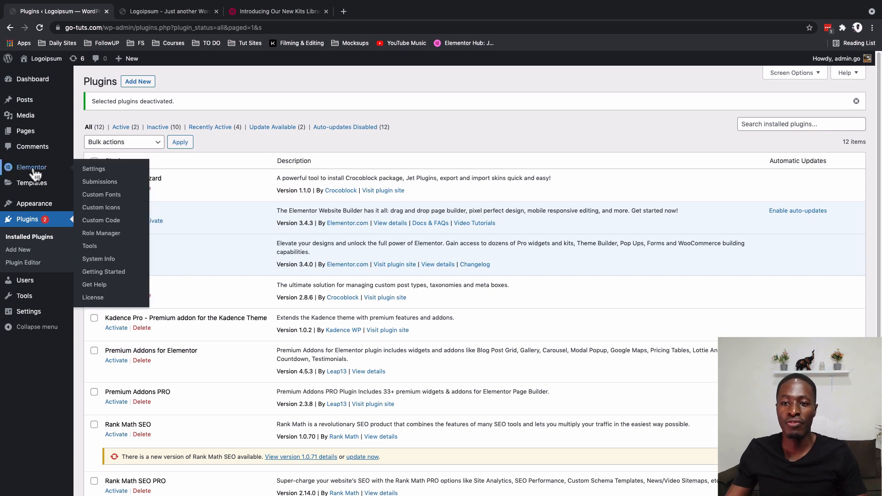
{"action": "left_click", "coordinate": [97, 169]}
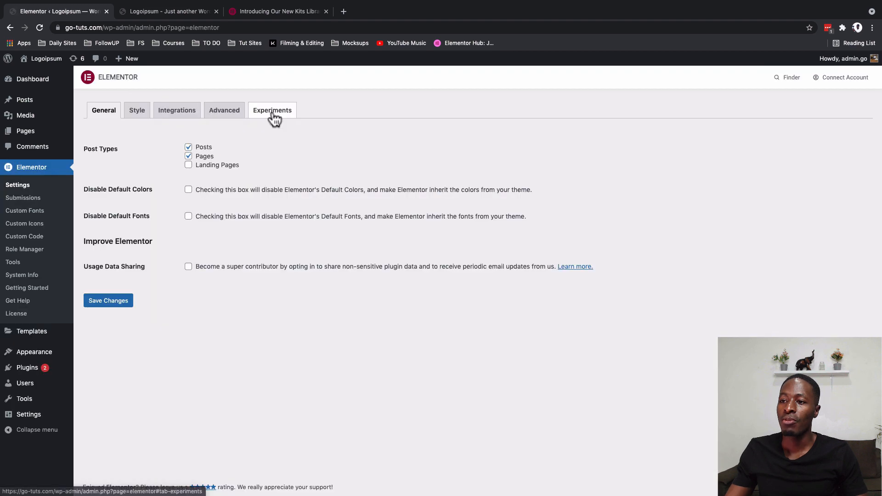
{"action": "left_click", "coordinate": [273, 114]}
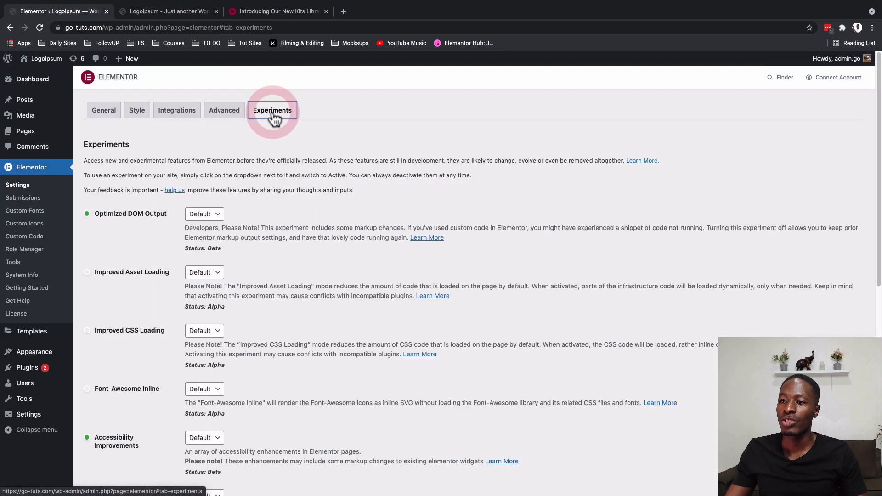
- Set the Import Export Template Kit experiment to Active and save the changes
{"action": "scroll", "coordinate": [147, 303], "scroll_direction": "down", "scroll_amount": 5}
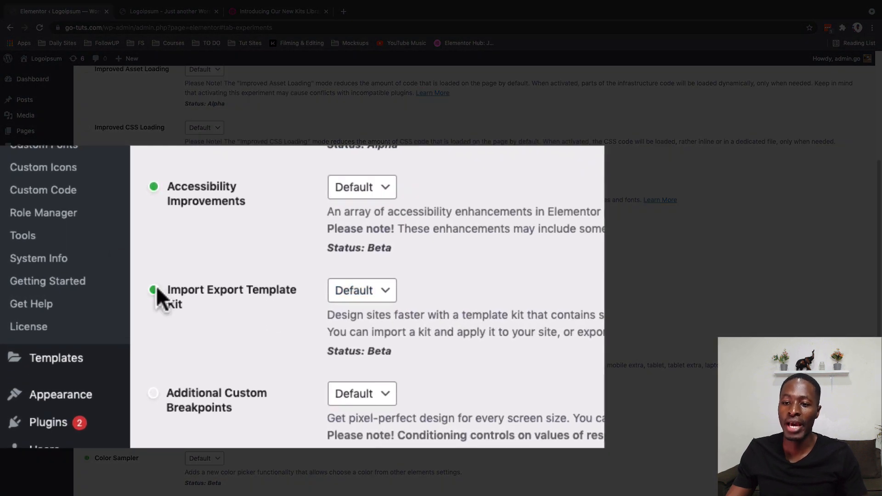
{"action": "left_click", "coordinate": [384, 301]}
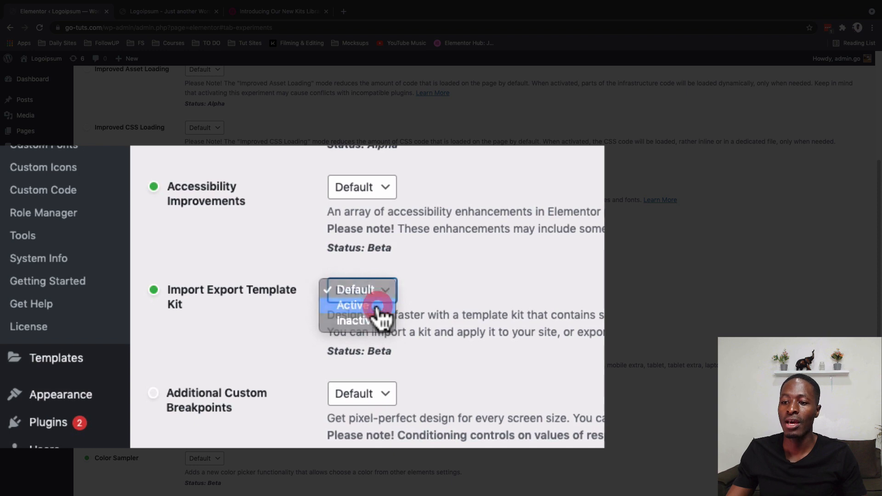
{"action": "left_click", "coordinate": [378, 307]}
{"action": "scroll", "coordinate": [466, 379], "scroll_direction": "down", "scroll_amount": 4}
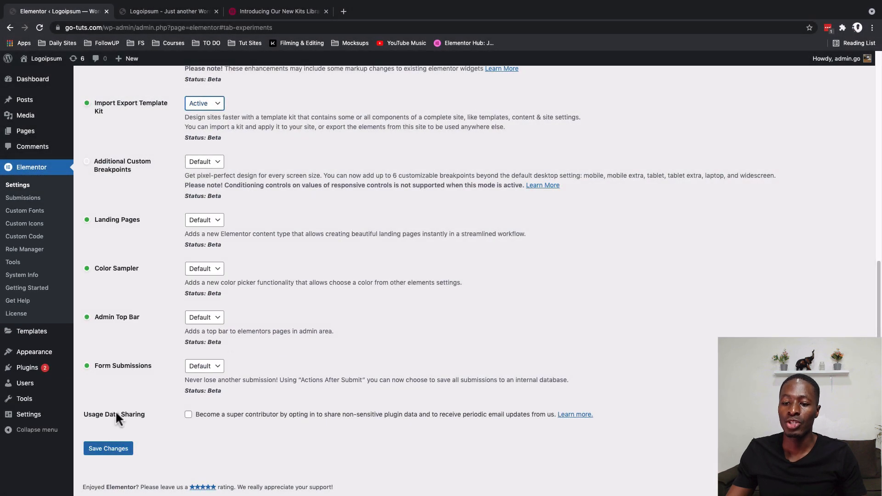
{"action": "left_click", "coordinate": [110, 448]}
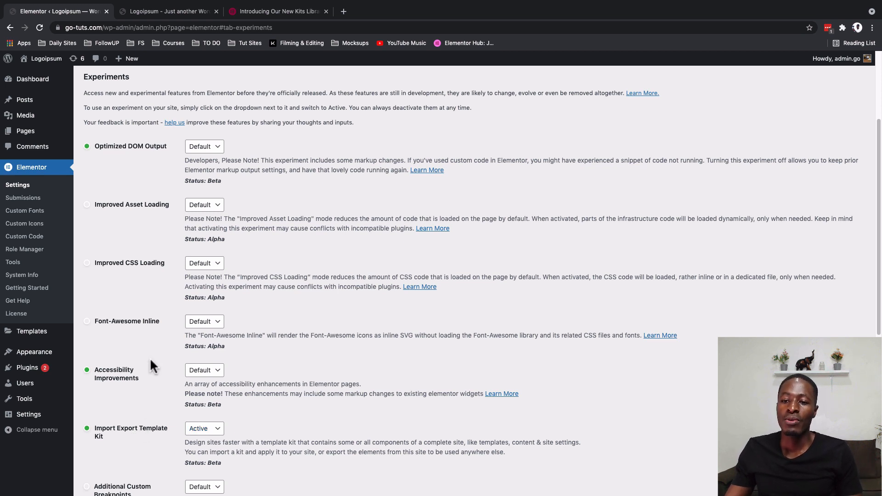
- Open Elementor's Kit Library from the WordPress admin and focus the template kit search
{"action": "mouse_move", "coordinate": [44, 332]}
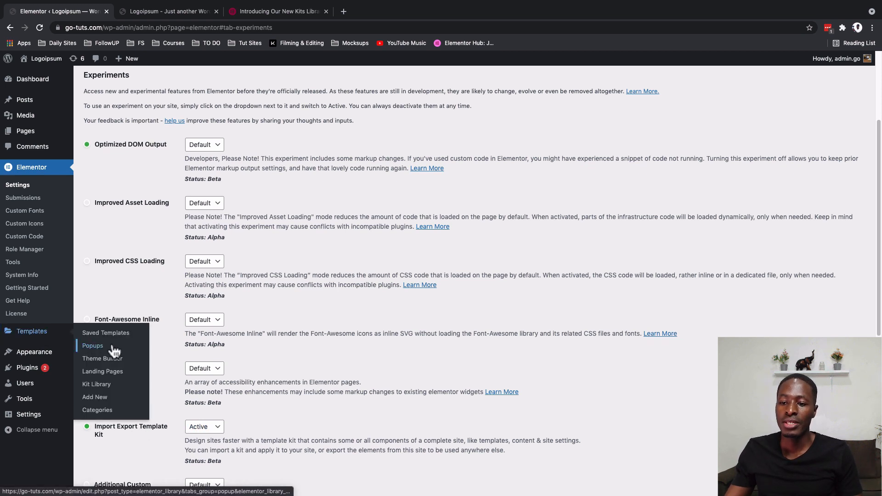
{"action": "left_click", "coordinate": [99, 385]}
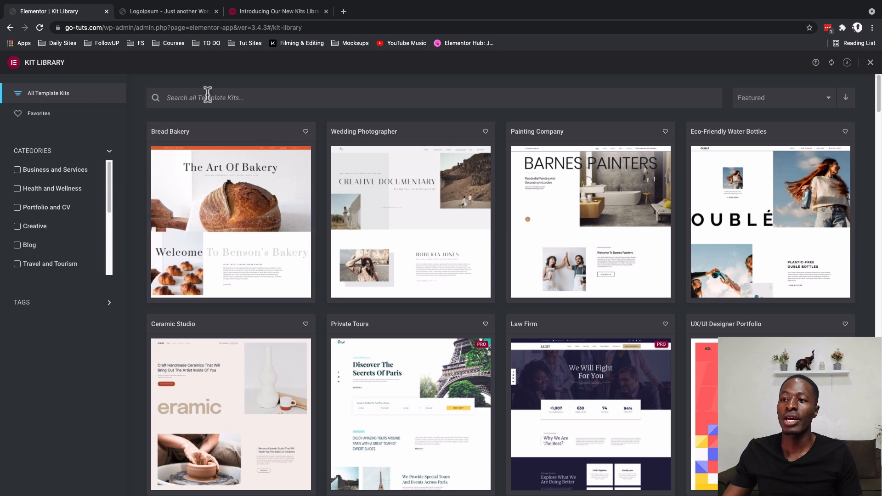
{"action": "left_click", "coordinate": [205, 97]}
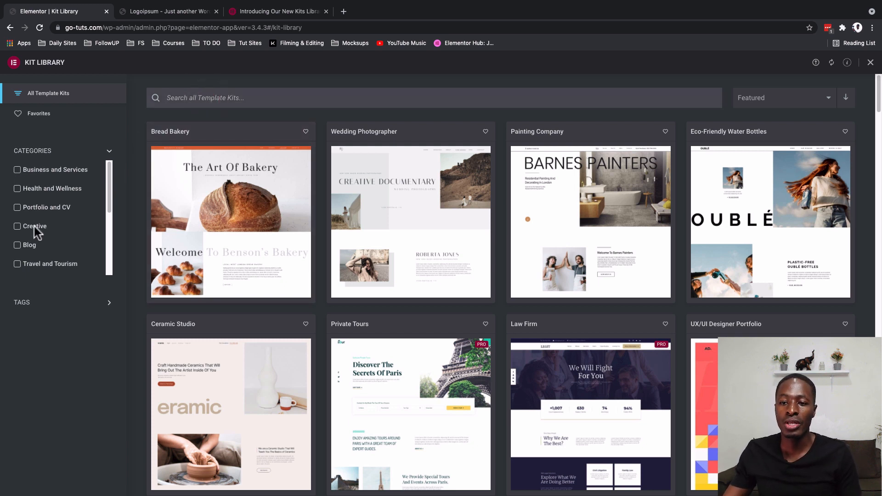
- Try filtering the template kits by the Travel and Magazine tags, and remove both tag filters again
{"action": "left_click", "coordinate": [65, 306]}
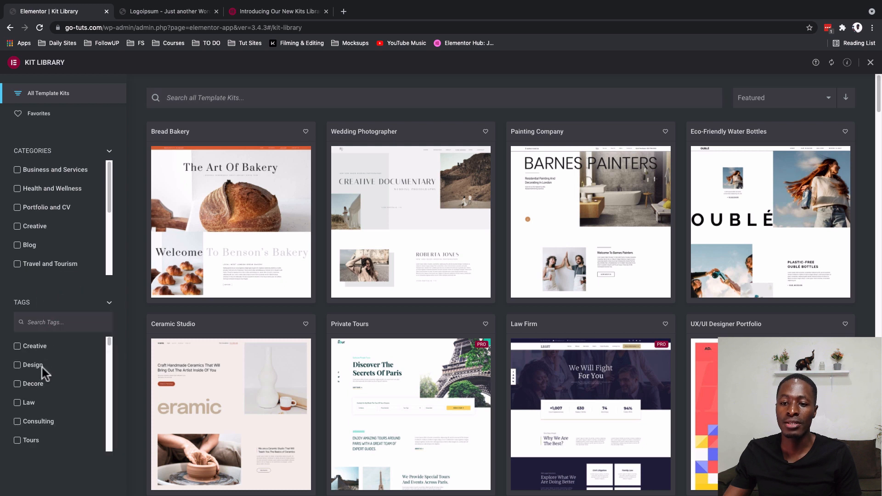
{"action": "scroll", "coordinate": [36, 433], "scroll_direction": "down", "scroll_amount": 2}
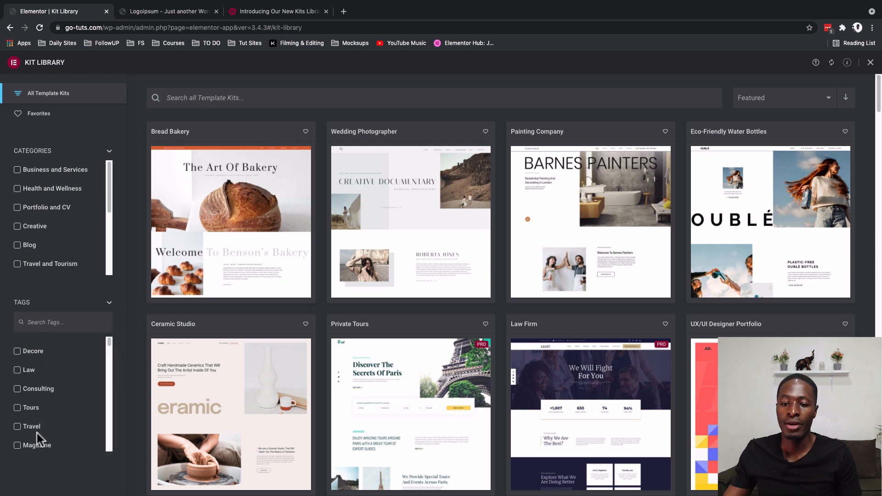
{"action": "left_click", "coordinate": [34, 420]}
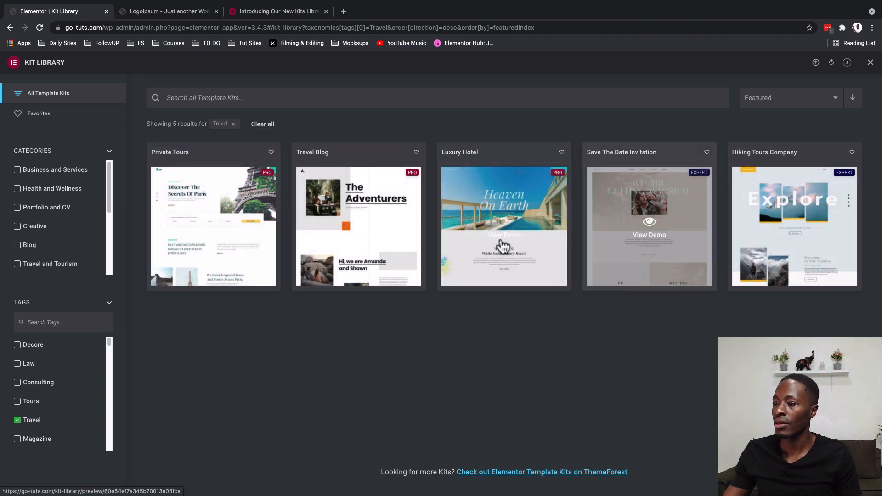
{"action": "left_click", "coordinate": [36, 441]}
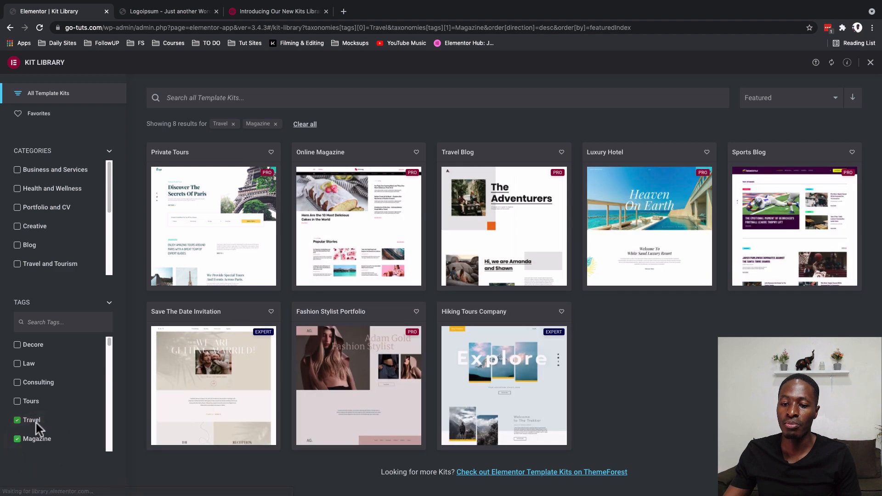
{"action": "left_click", "coordinate": [31, 420]}
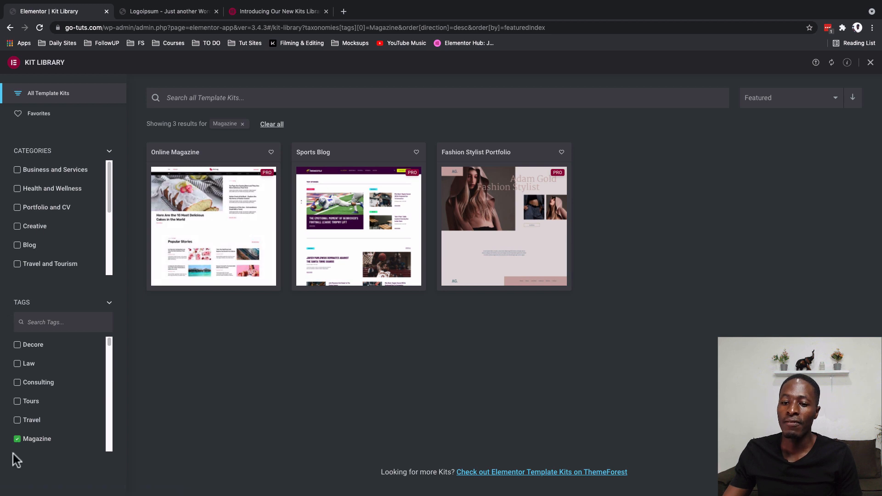
{"action": "left_click", "coordinate": [25, 440]}
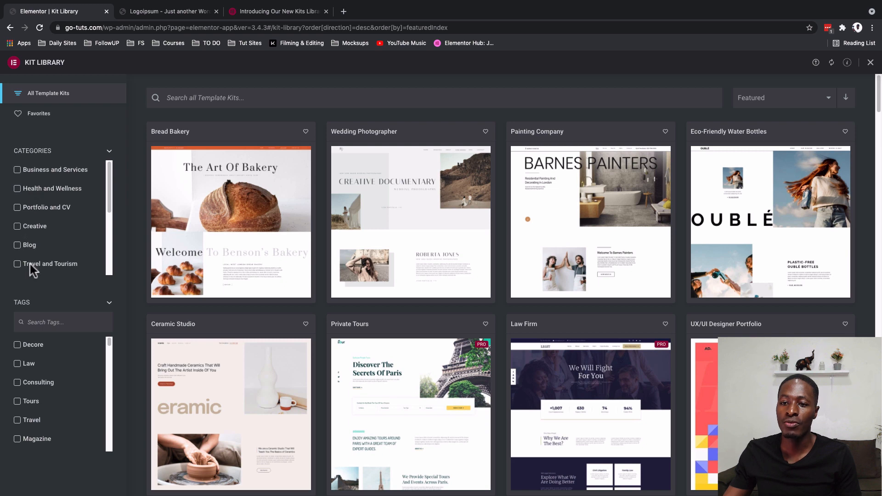
- Filter the template kits by the Creative category and browse the matching kits
{"action": "left_click", "coordinate": [32, 225]}
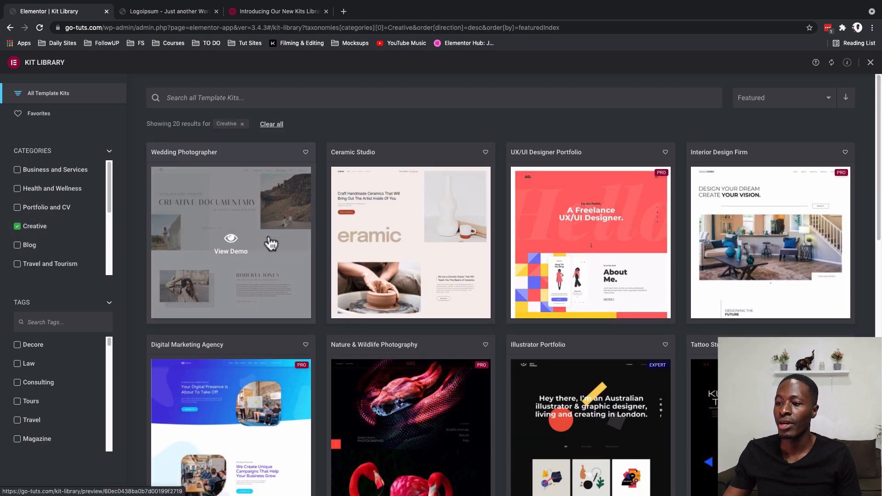
{"action": "scroll", "coordinate": [616, 366], "scroll_direction": "down", "scroll_amount": 6}
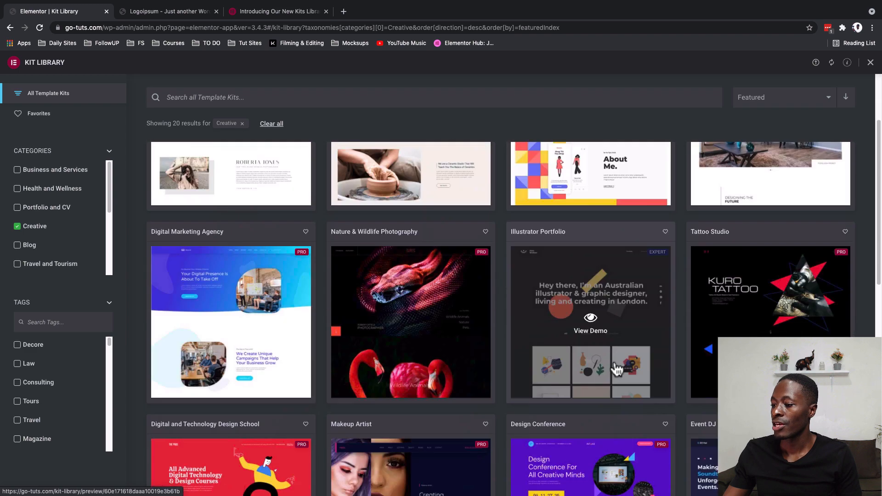
{"action": "scroll", "coordinate": [616, 366], "scroll_direction": "up", "scroll_amount": 6}
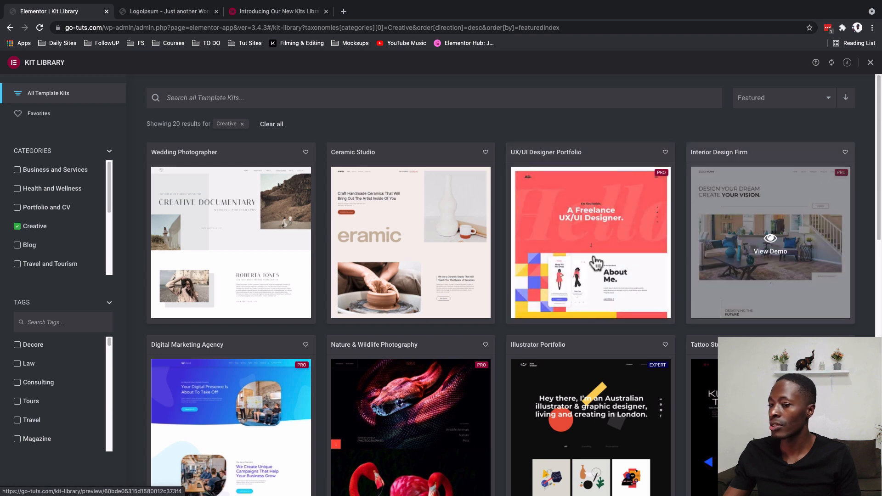
{"action": "scroll", "coordinate": [306, 275], "scroll_direction": "down", "scroll_amount": 6}
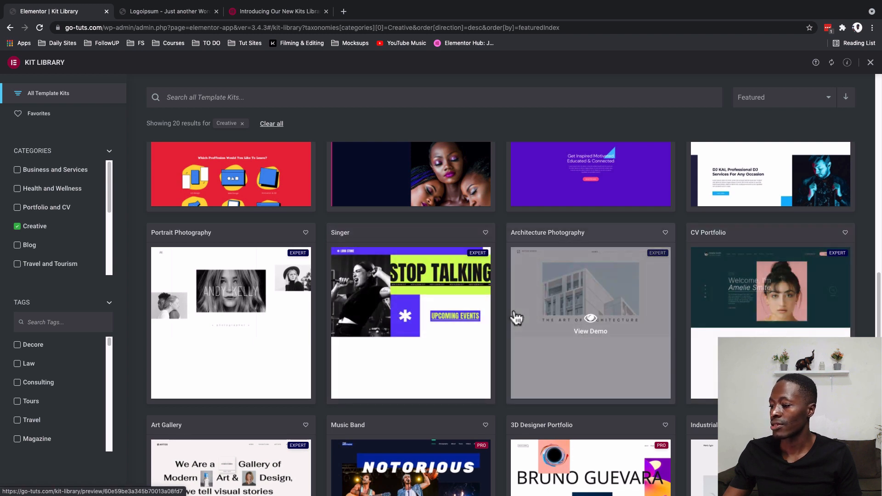
- Open the demo of the Ceramic Studio kit and examine the sections of its home page
{"action": "left_click", "coordinate": [398, 241]}
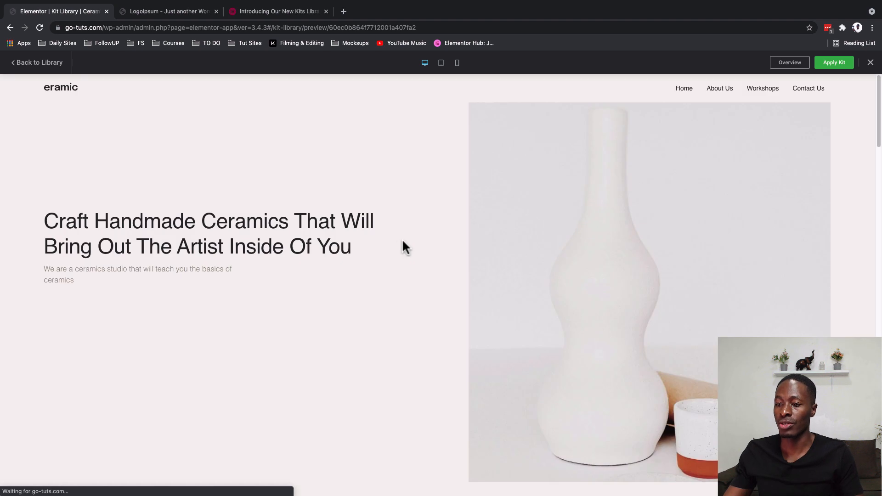
{"action": "scroll", "coordinate": [358, 339], "scroll_direction": "down", "scroll_amount": 10}
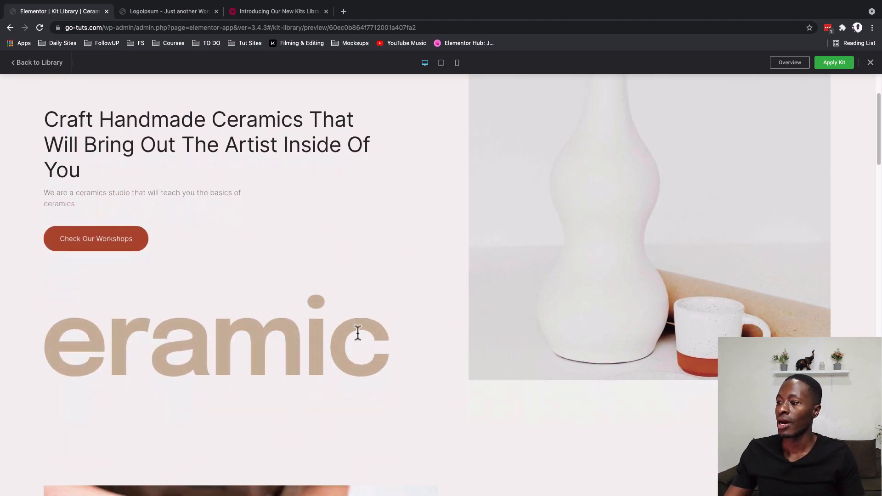
{"action": "scroll", "coordinate": [357, 332], "scroll_direction": "down", "scroll_amount": 12}
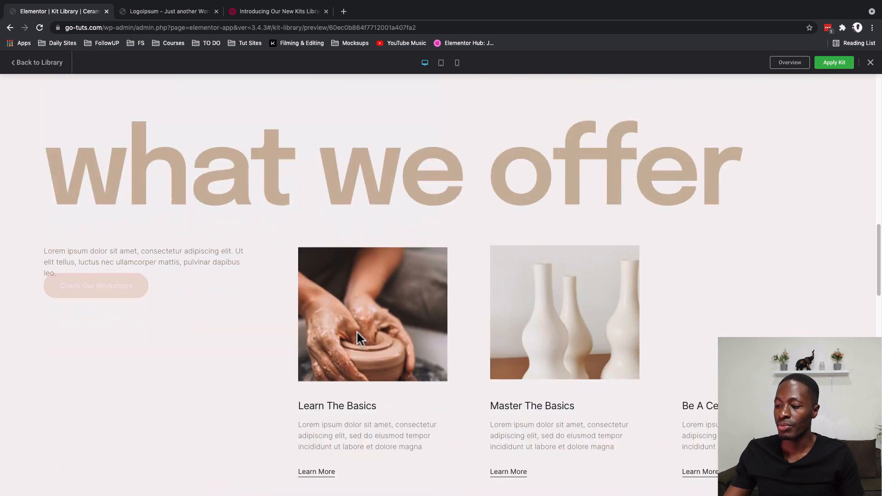
{"action": "scroll", "coordinate": [358, 339], "scroll_direction": "down", "scroll_amount": 5}
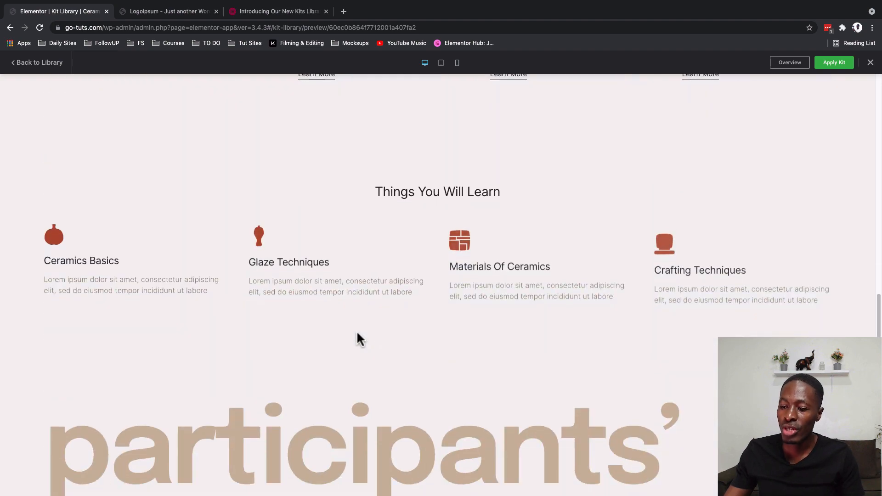
{"action": "scroll", "coordinate": [356, 330], "scroll_direction": "down", "scroll_amount": 15}
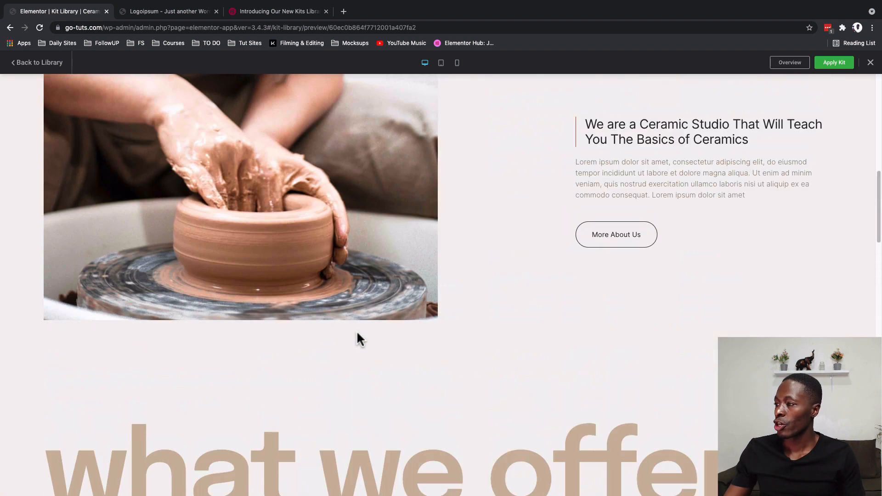
- Open the About Us page in the kit demo and examine its sections down to the instructors
{"action": "scroll", "coordinate": [357, 332], "scroll_direction": "up", "scroll_amount": 12}
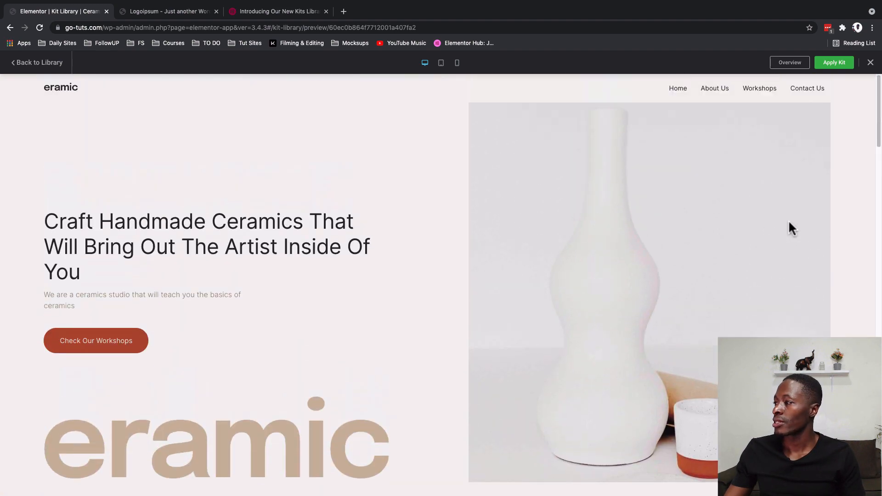
{"action": "left_click", "coordinate": [720, 93]}
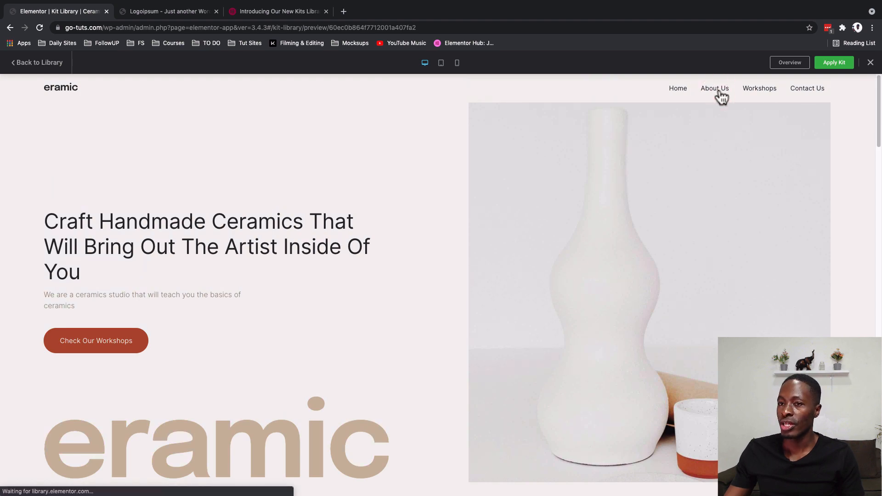
{"action": "scroll", "coordinate": [680, 289], "scroll_direction": "down", "scroll_amount": 10}
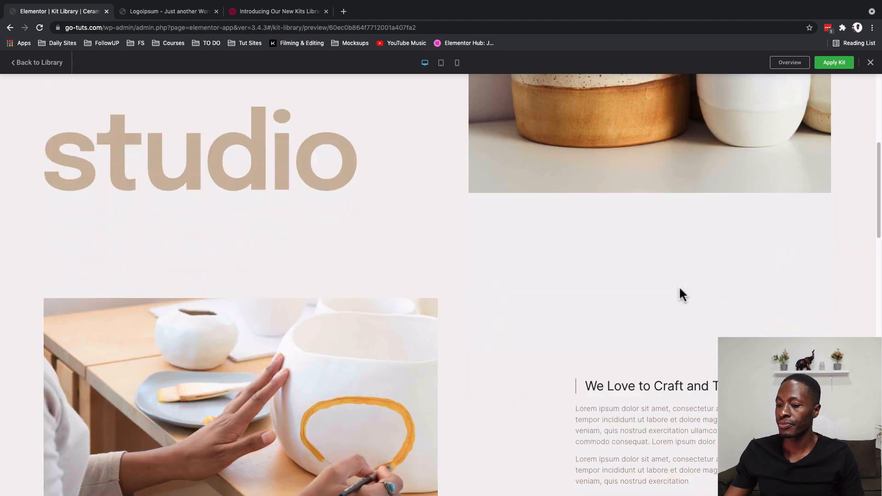
{"action": "scroll", "coordinate": [646, 322], "scroll_direction": "up", "scroll_amount": 6}
{"action": "scroll", "coordinate": [646, 328], "scroll_direction": "down", "scroll_amount": 1}
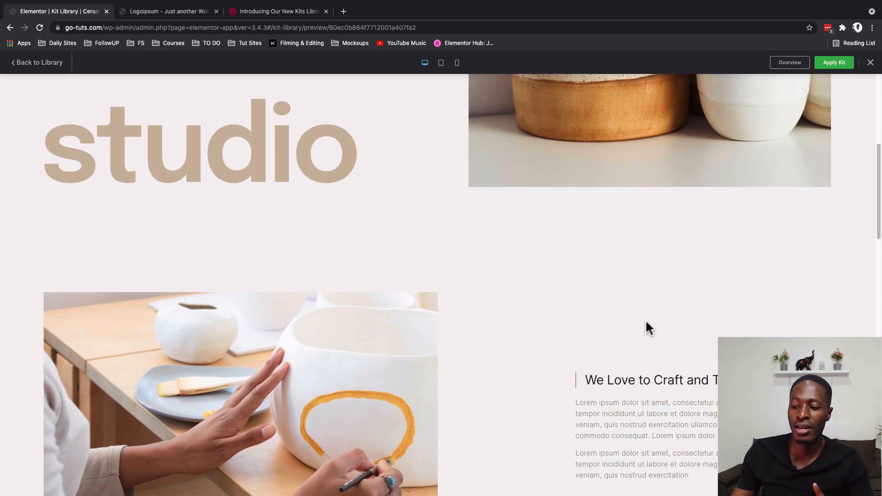
{"action": "scroll", "coordinate": [647, 327], "scroll_direction": "down", "scroll_amount": 10}
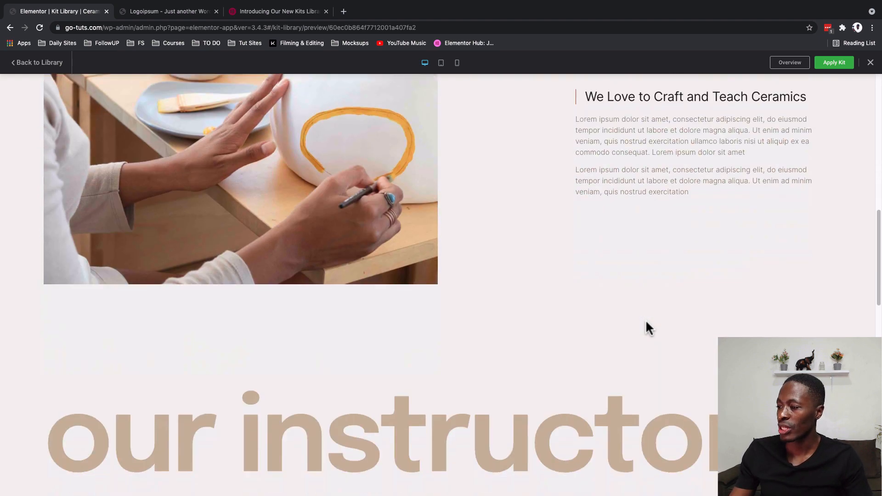
{"action": "scroll", "coordinate": [646, 322], "scroll_direction": "down", "scroll_amount": 2}
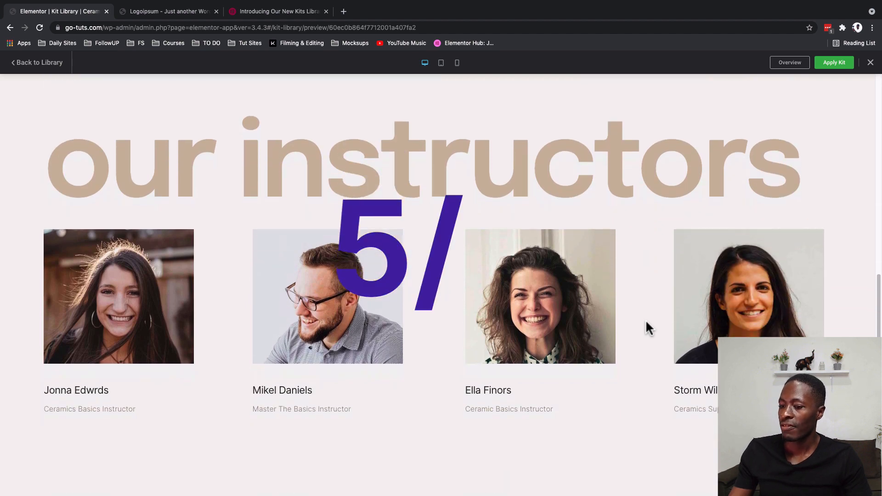
{"action": "scroll", "coordinate": [646, 322], "scroll_direction": "down", "scroll_amount": 5}
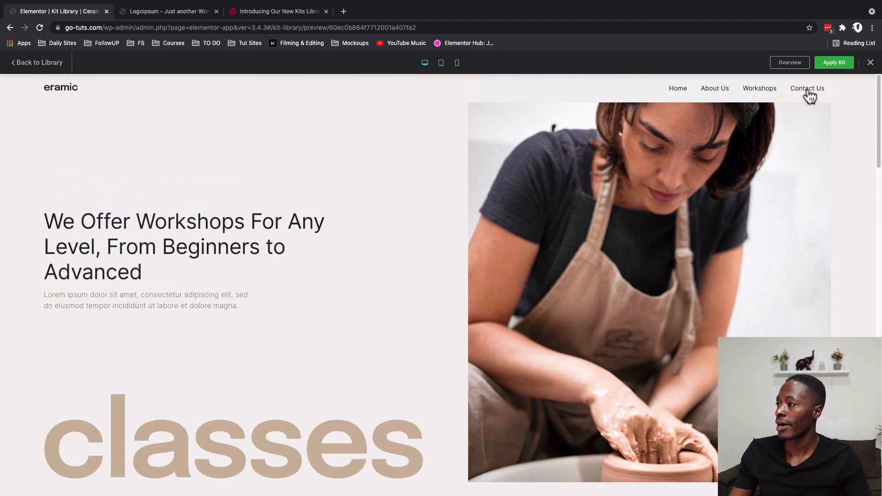
- Open the Contact Us page in the kit demo and examine its contact details and visit section
{"action": "left_click", "coordinate": [808, 92]}
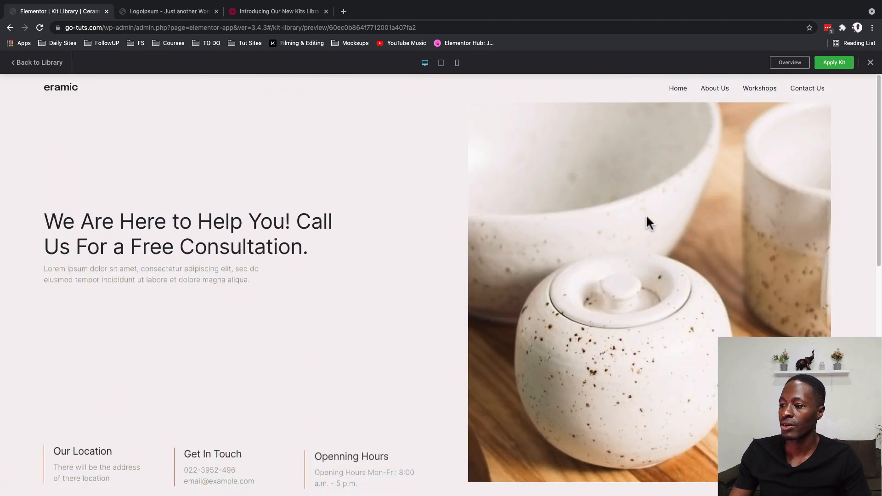
{"action": "scroll", "coordinate": [648, 265], "scroll_direction": "down", "scroll_amount": 3}
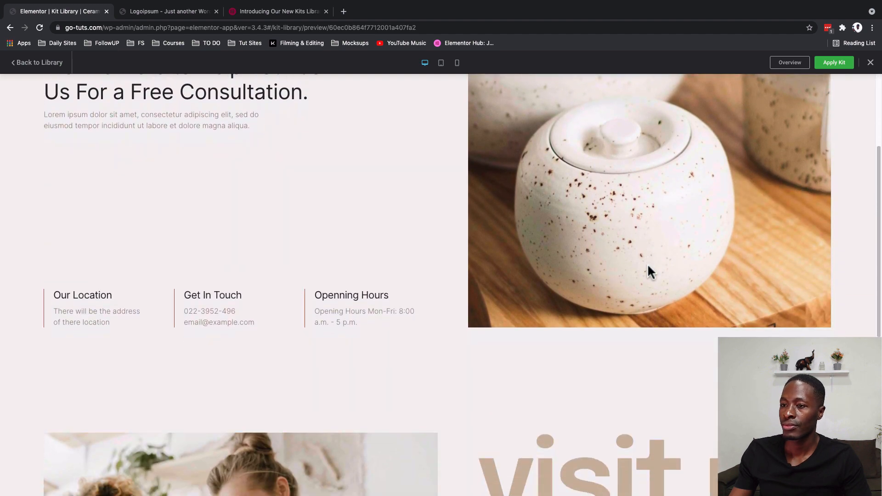
{"action": "scroll", "coordinate": [647, 265], "scroll_direction": "up", "scroll_amount": 4}
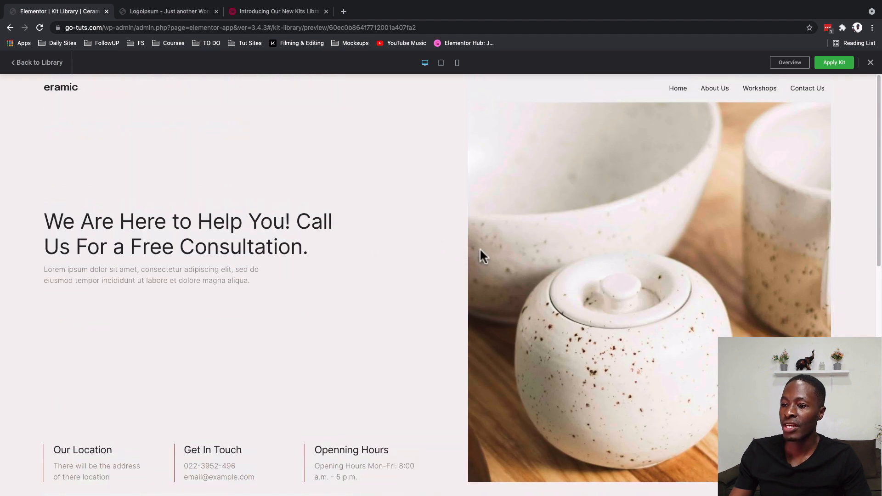
{"action": "scroll", "coordinate": [611, 275], "scroll_direction": "down", "scroll_amount": 10}
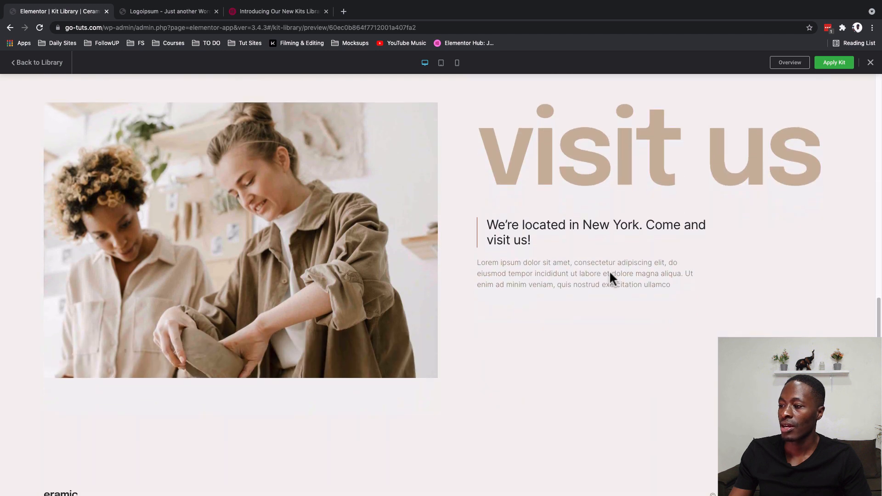
{"action": "triple_click", "coordinate": [590, 162]}
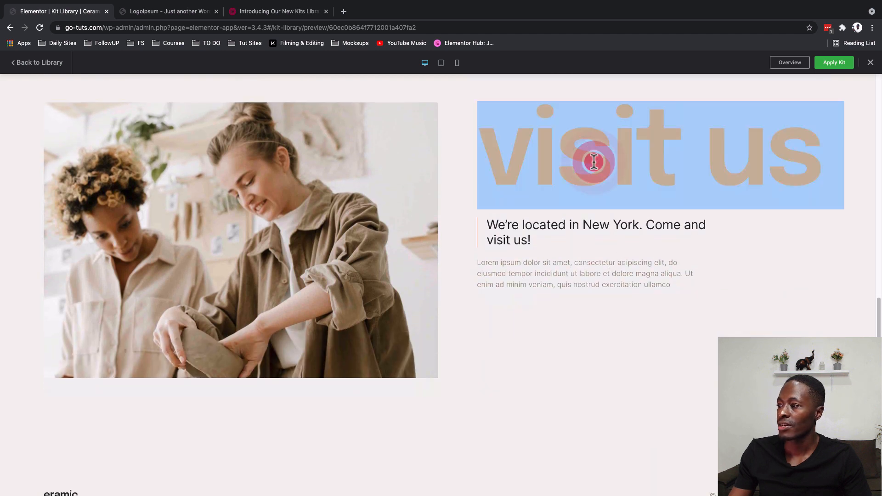
{"action": "left_click", "coordinate": [649, 160]}
{"action": "scroll", "coordinate": [533, 261], "scroll_direction": "down", "scroll_amount": 1}
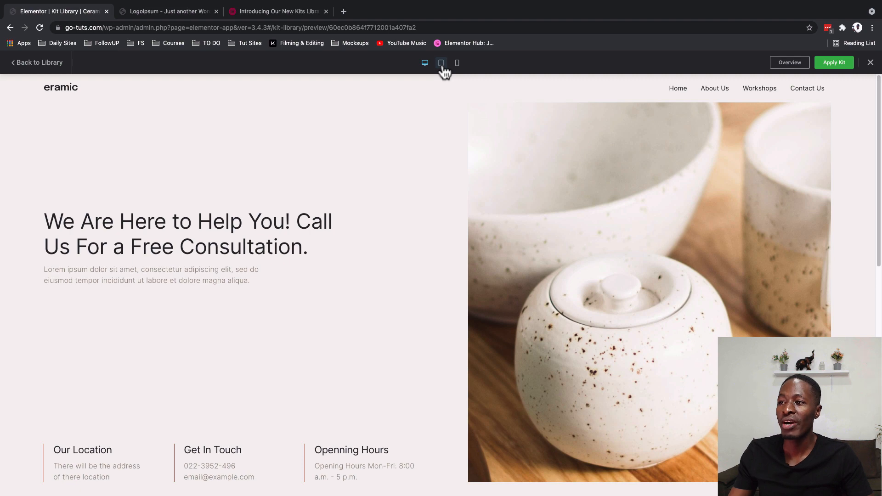
- Preview the kit demo at tablet size, checking the Contact Us page and the Home page
{"action": "left_click", "coordinate": [441, 65]}
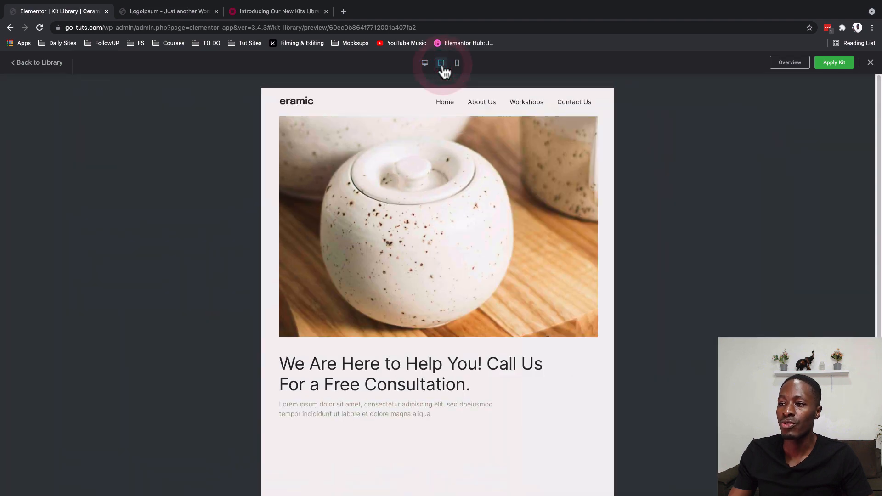
{"action": "scroll", "coordinate": [512, 370], "scroll_direction": "down", "scroll_amount": 8}
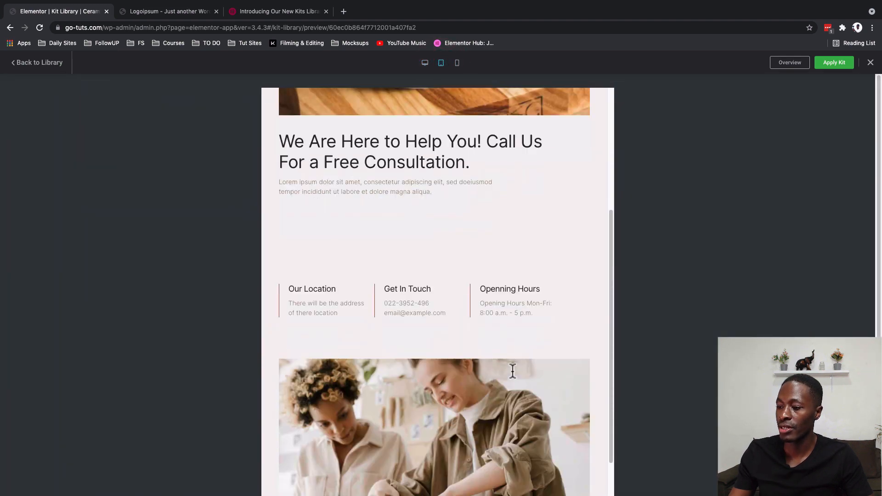
{"action": "scroll", "coordinate": [513, 372], "scroll_direction": "up", "scroll_amount": 10}
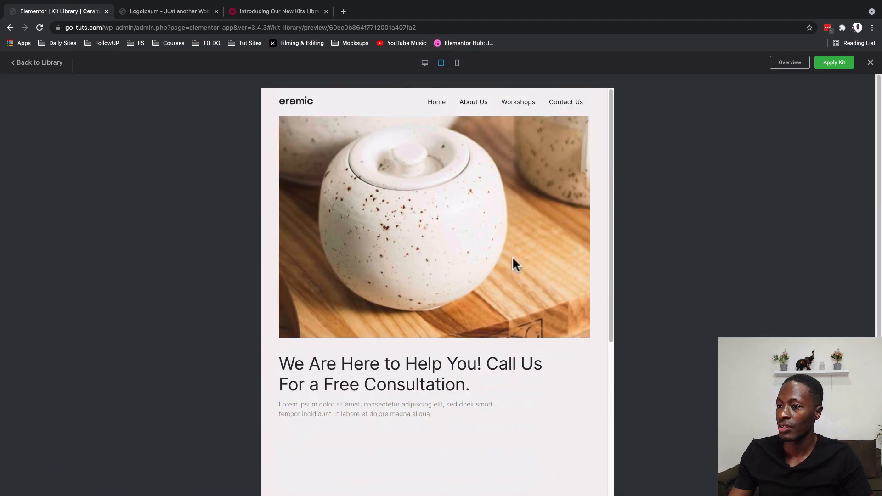
{"action": "left_click", "coordinate": [431, 105]}
{"action": "scroll", "coordinate": [415, 289], "scroll_direction": "down", "scroll_amount": 7}
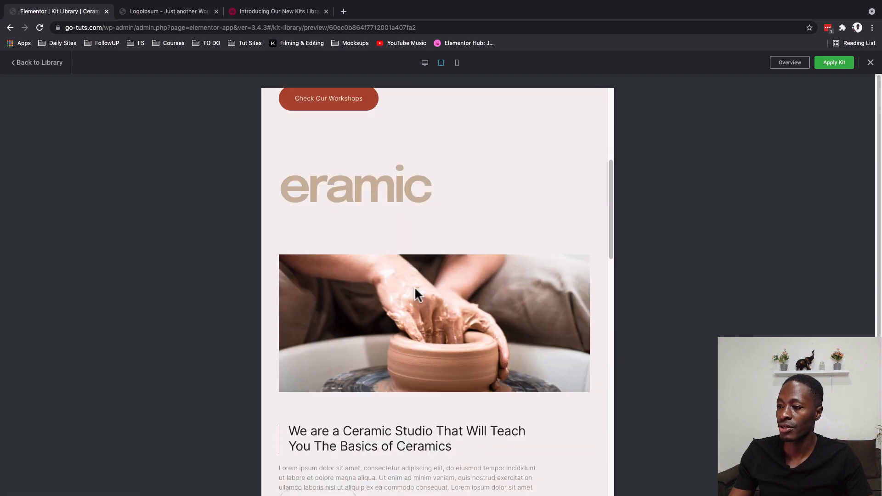
{"action": "scroll", "coordinate": [414, 285], "scroll_direction": "down", "scroll_amount": 14}
{"action": "scroll", "coordinate": [414, 286], "scroll_direction": "up", "scroll_amount": 11}
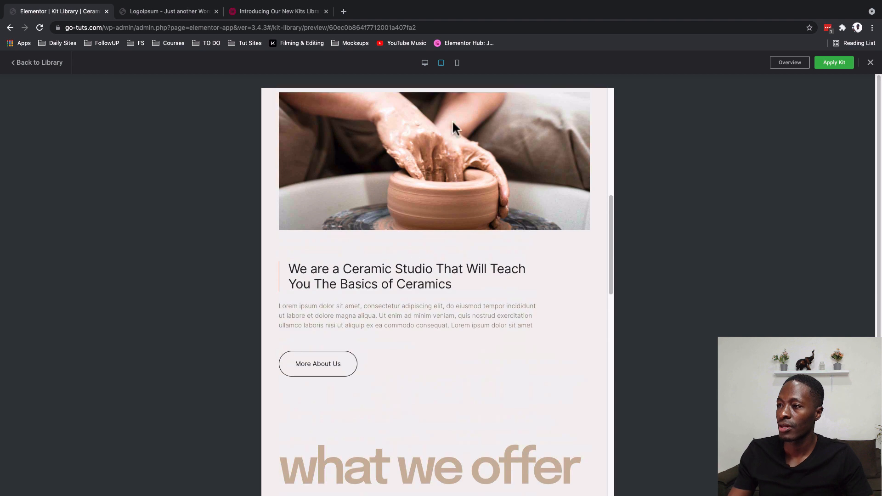
- Preview the demo's Home page at mobile size, including its navigation menu and sections, and return to the desktop preview
{"action": "left_click", "coordinate": [457, 62]}
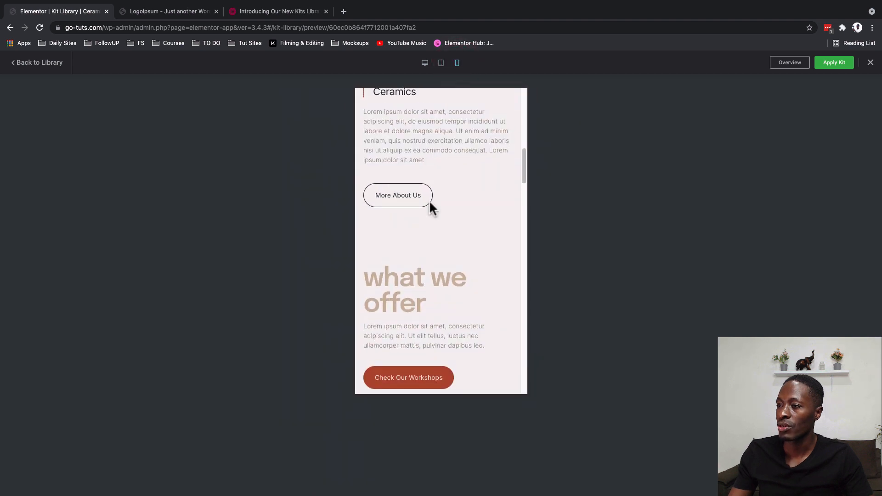
{"action": "scroll", "coordinate": [431, 209], "scroll_direction": "up", "scroll_amount": 10}
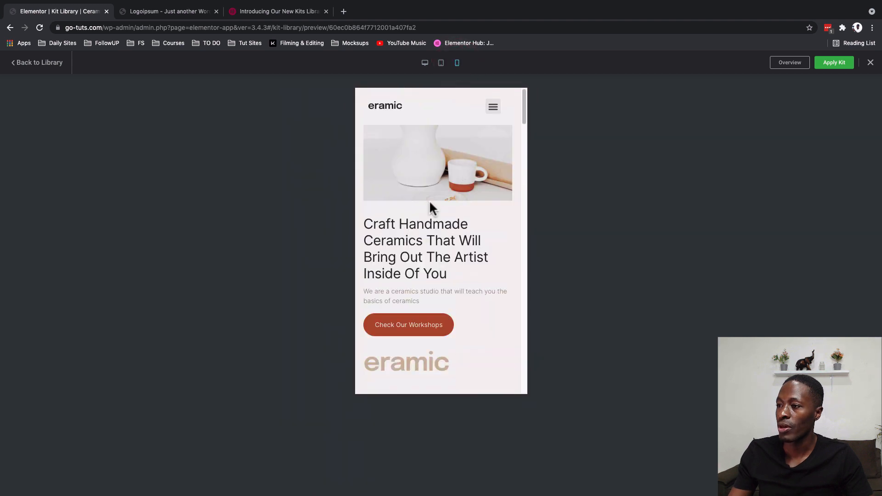
{"action": "left_click", "coordinate": [494, 109]}
{"action": "left_click", "coordinate": [494, 109]}
{"action": "scroll", "coordinate": [449, 220], "scroll_direction": "down", "scroll_amount": 8}
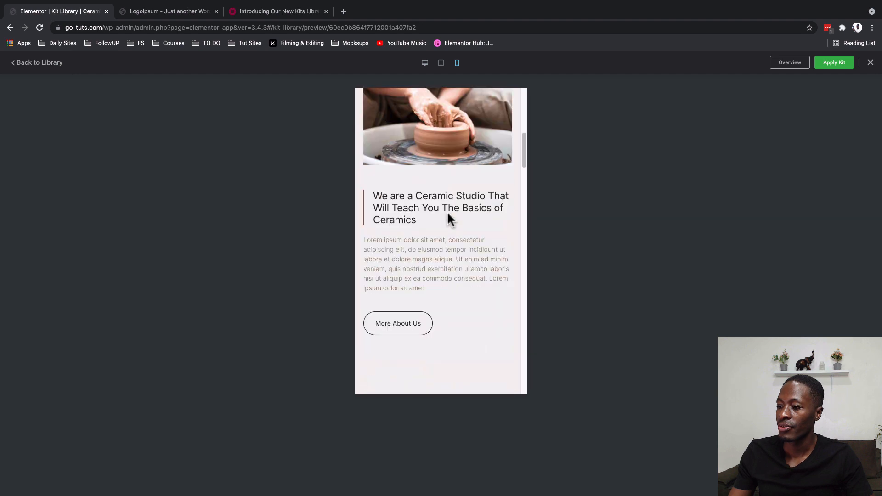
{"action": "scroll", "coordinate": [448, 213], "scroll_direction": "down", "scroll_amount": 15}
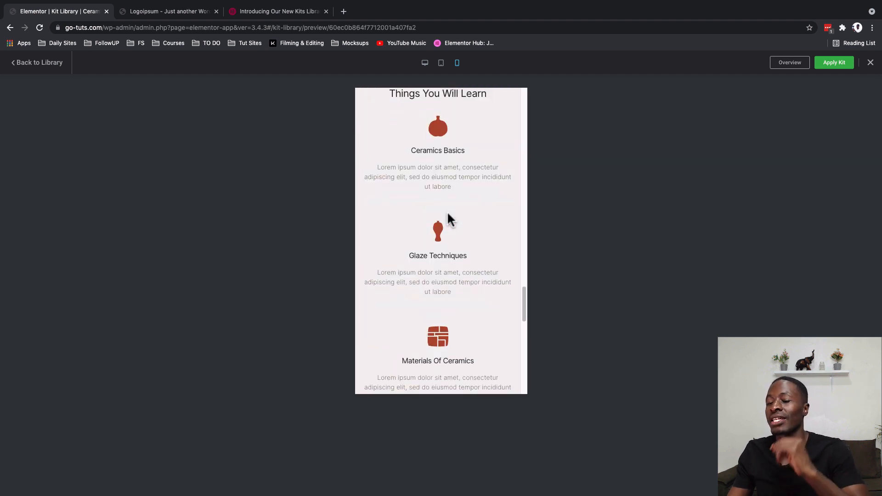
{"action": "scroll", "coordinate": [448, 214], "scroll_direction": "down", "scroll_amount": 2}
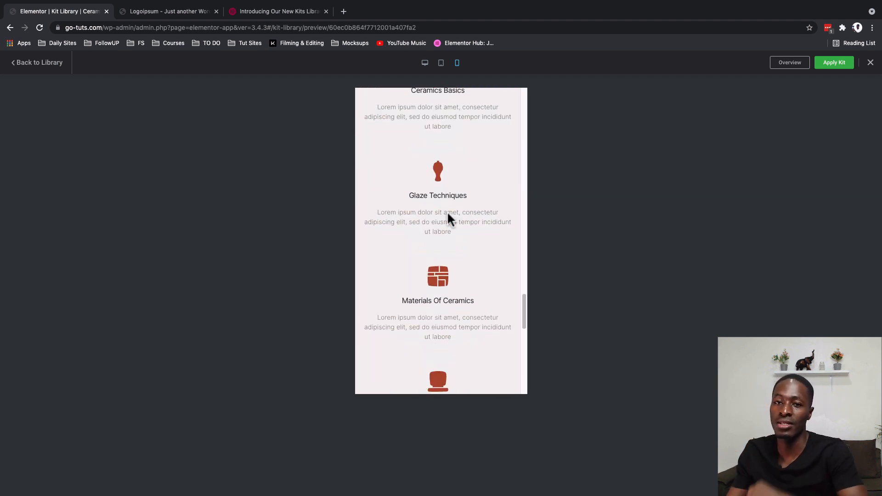
{"action": "scroll", "coordinate": [448, 214], "scroll_direction": "down", "scroll_amount": 7}
{"action": "scroll", "coordinate": [448, 214], "scroll_direction": "down", "scroll_amount": 5}
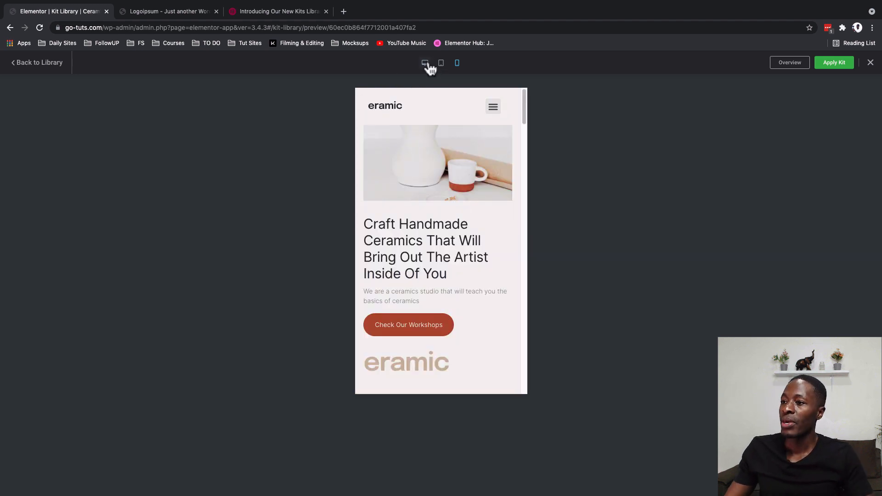
{"action": "left_click", "coordinate": [426, 63]}
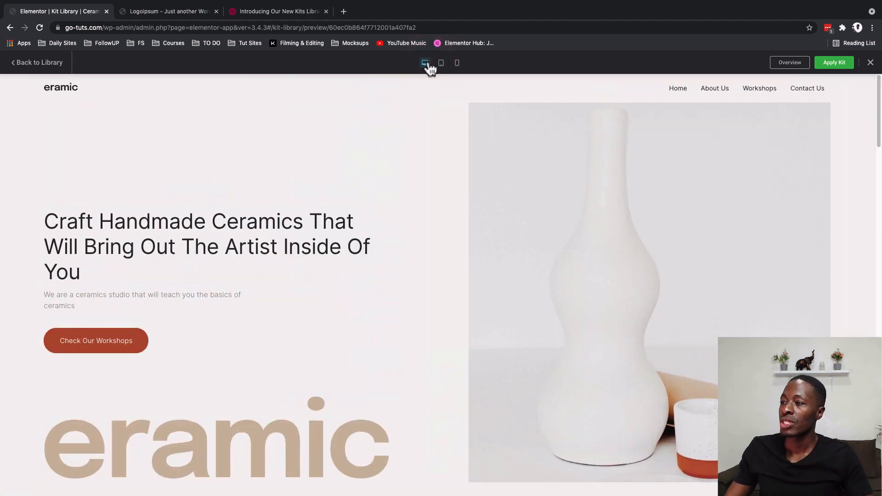
- Connect to the template library, import the Ceramic Studio kit with Templates, Content and Site Settings included, and return to the dashboard
{"action": "left_click", "coordinate": [835, 63]}
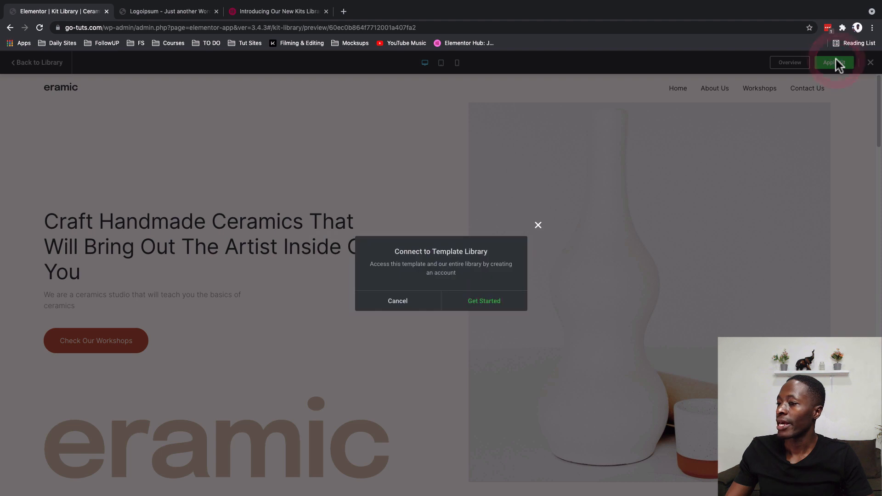
{"action": "left_click", "coordinate": [474, 302]}
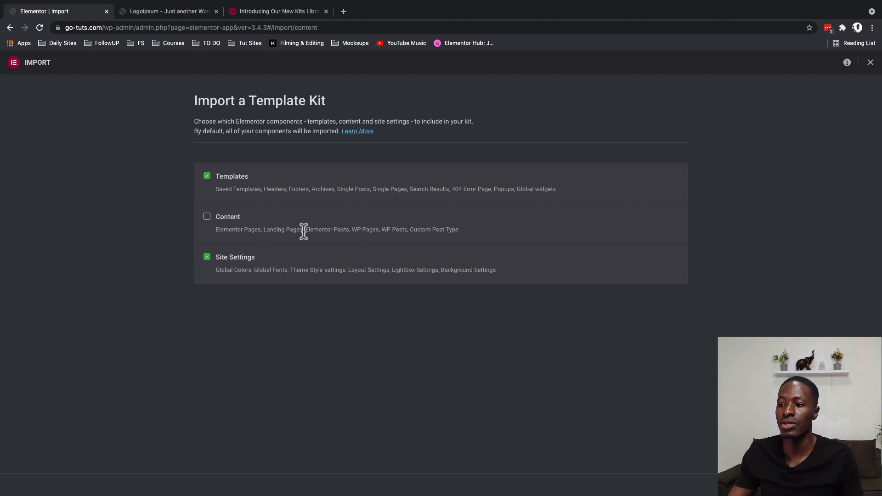
{"action": "left_click", "coordinate": [207, 217]}
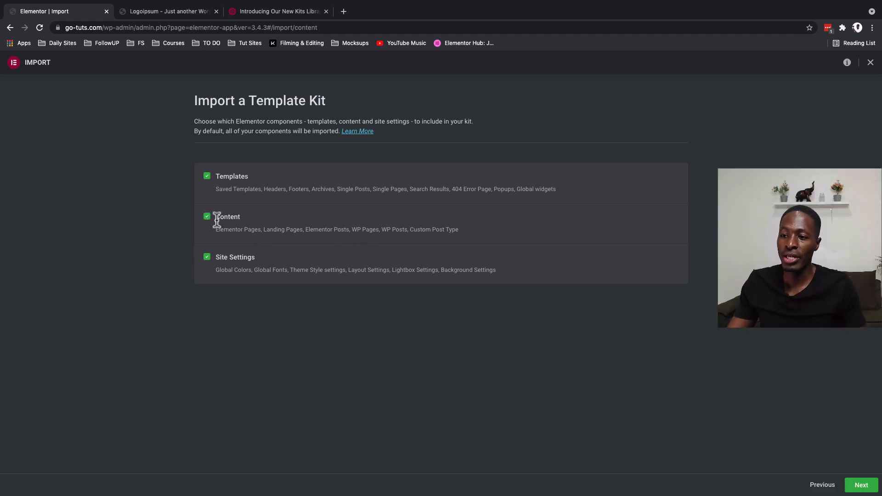
{"action": "left_click", "coordinate": [859, 485]}
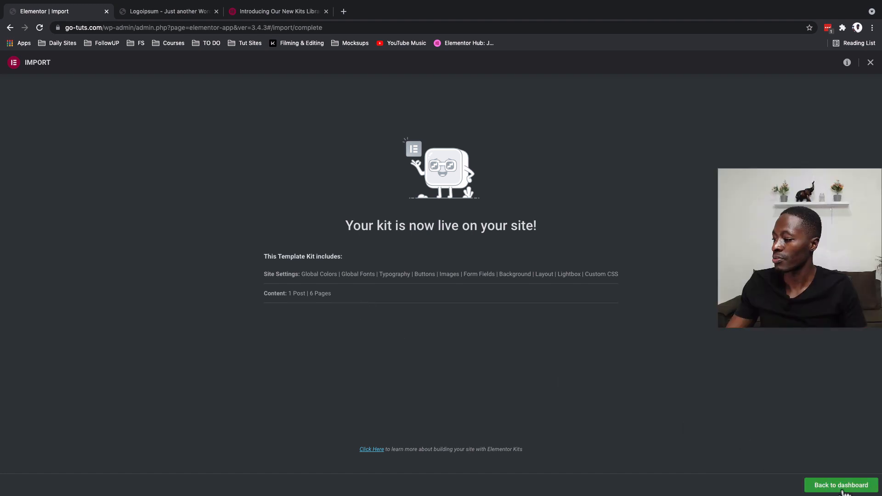
{"action": "left_click", "coordinate": [842, 487]}
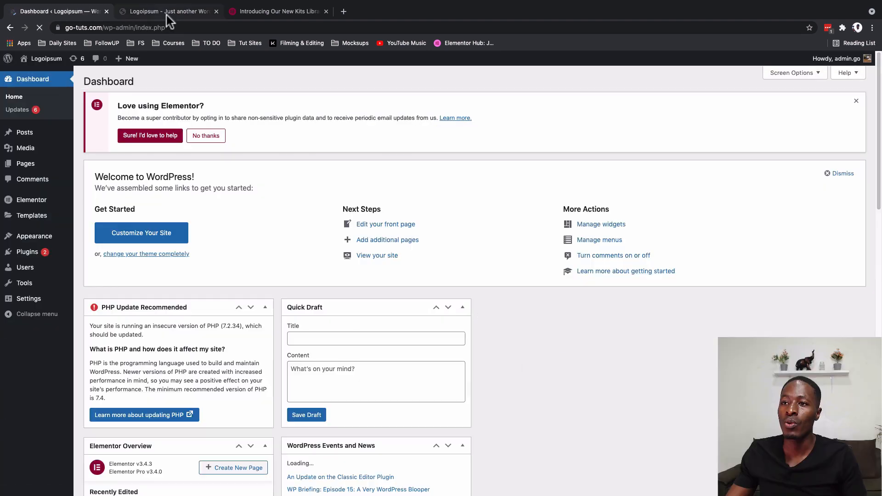
- Open the site's front end in a new browser tab and examine the imported kit's home page sections
{"action": "left_click", "coordinate": [167, 16]}
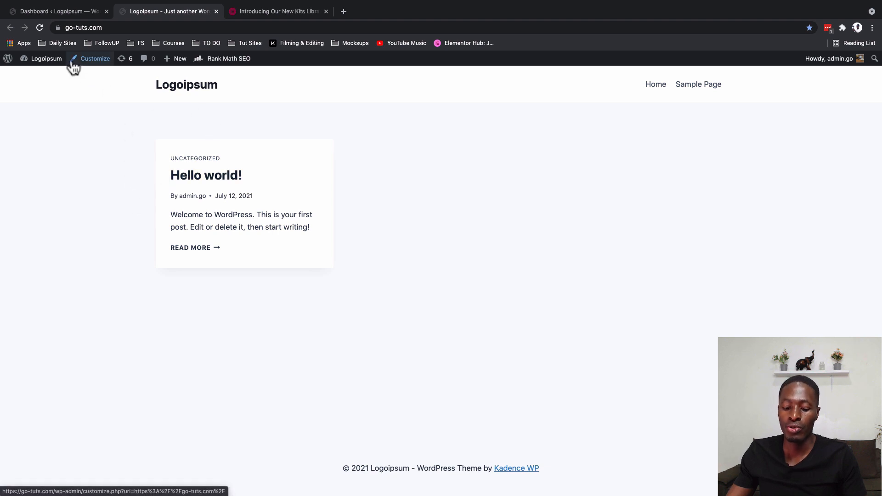
{"action": "mouse_move", "coordinate": [44, 68]}
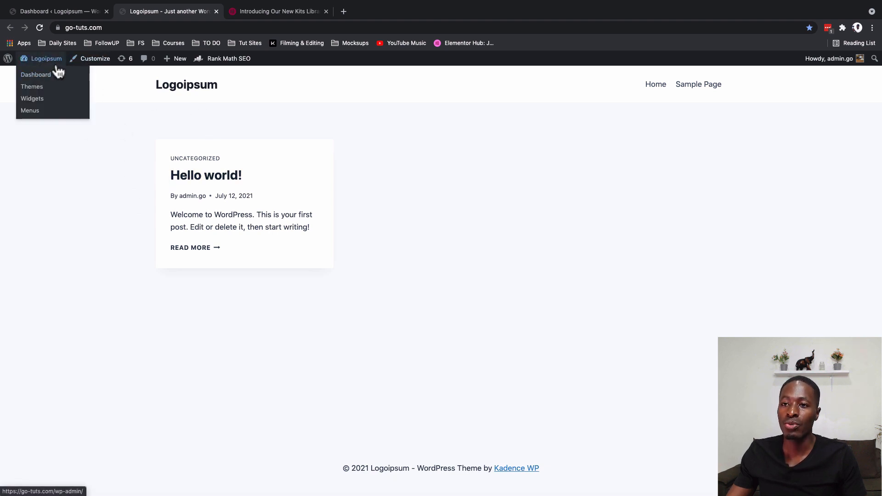
{"action": "left_click", "coordinate": [180, 91], "text": "super"}
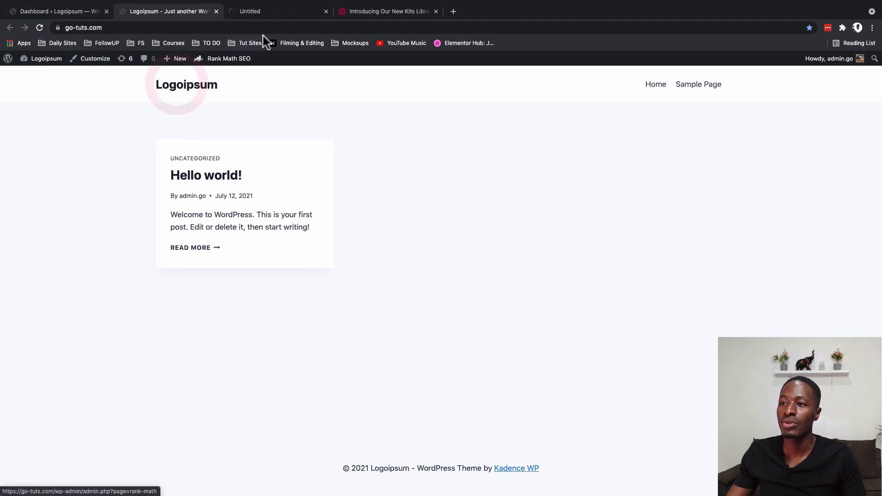
{"action": "left_click", "coordinate": [264, 12]}
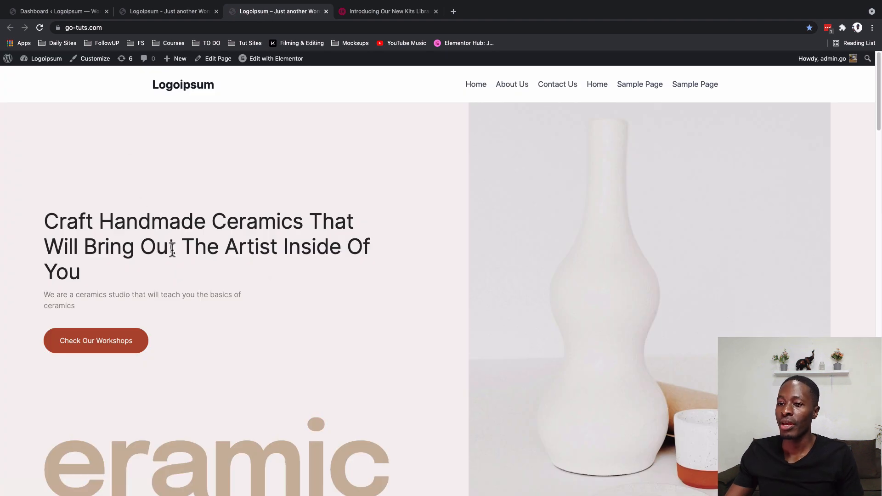
{"action": "scroll", "coordinate": [171, 250], "scroll_direction": "down", "scroll_amount": 5}
{"action": "scroll", "coordinate": [172, 250], "scroll_direction": "down", "scroll_amount": 4}
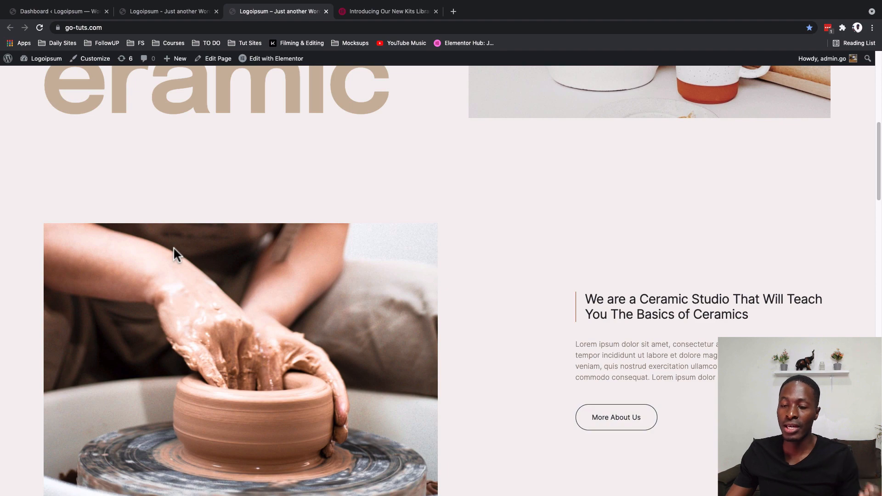
{"action": "scroll", "coordinate": [174, 248], "scroll_direction": "down", "scroll_amount": 8}
{"action": "scroll", "coordinate": [174, 249], "scroll_direction": "down", "scroll_amount": 16}
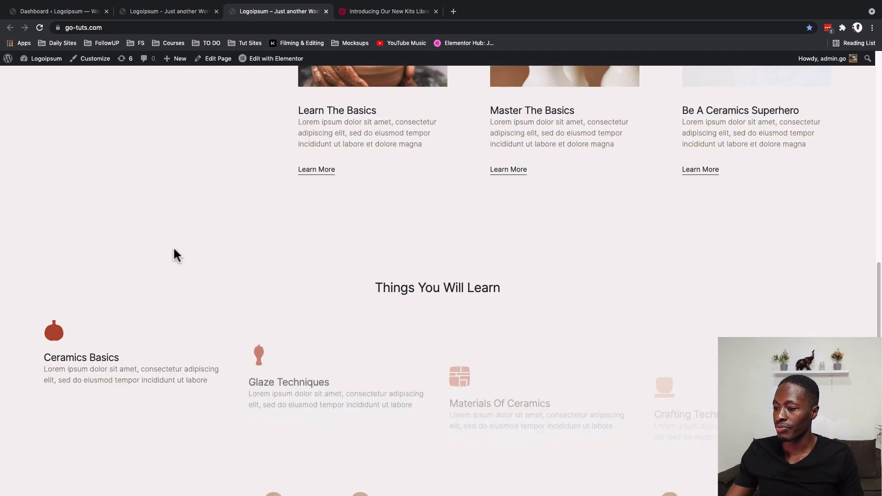
- Examine the remaining sections of the imported home page, from the workshop blocks and footer back to the header navigation
{"action": "scroll", "coordinate": [175, 248], "scroll_direction": "down", "scroll_amount": 11}
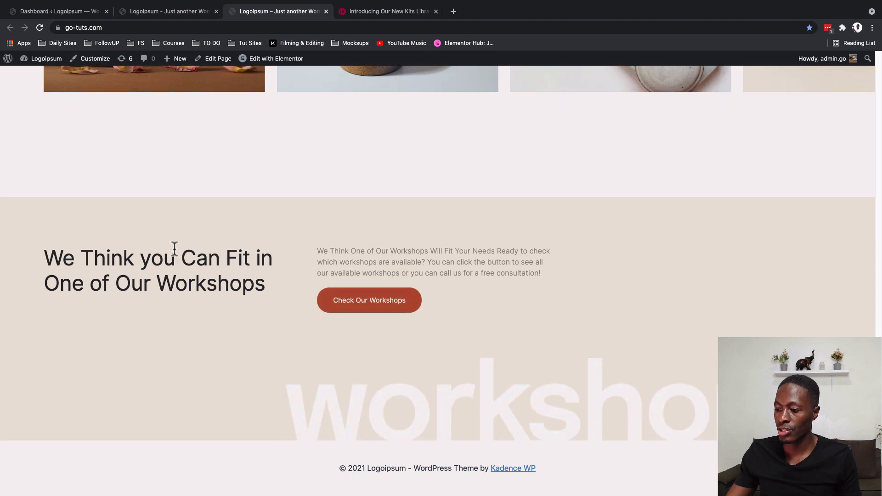
{"action": "scroll", "coordinate": [173, 251], "scroll_direction": "up", "scroll_amount": 20}
{"action": "scroll", "coordinate": [174, 249], "scroll_direction": "up", "scroll_amount": 2}
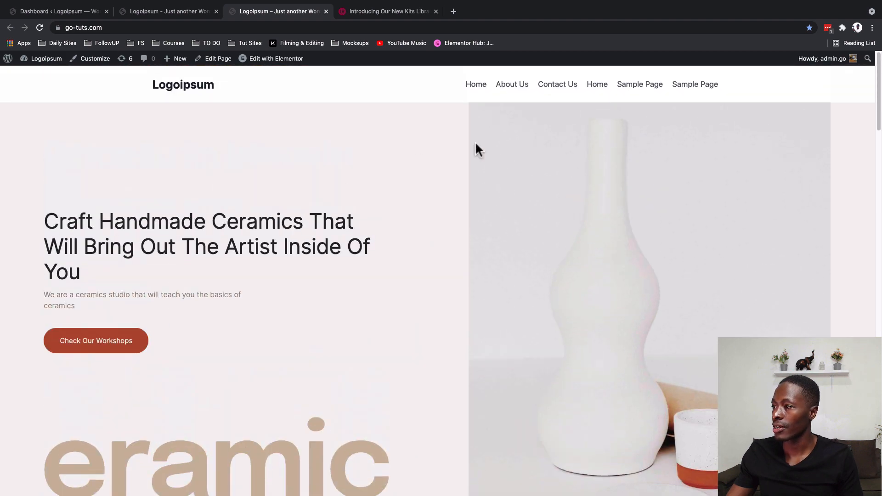
{"action": "scroll", "coordinate": [395, 373], "scroll_direction": "down", "scroll_amount": 20}
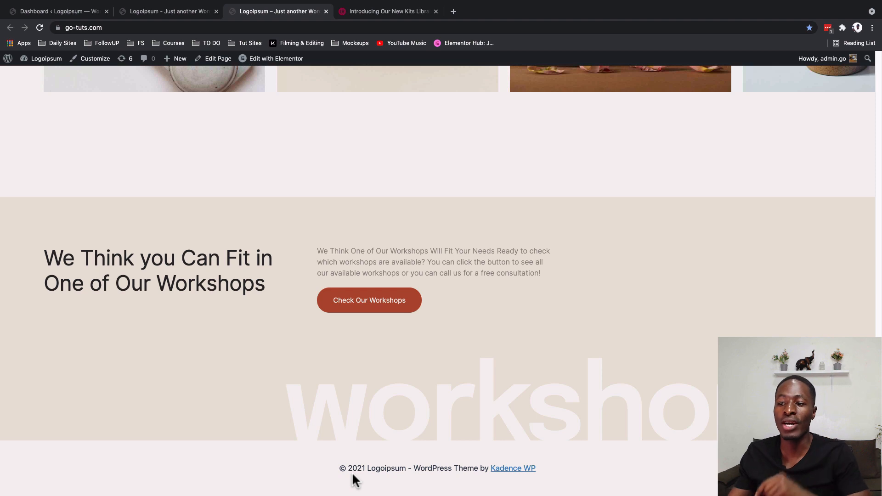
{"action": "scroll", "coordinate": [354, 478], "scroll_direction": "up", "scroll_amount": 20}
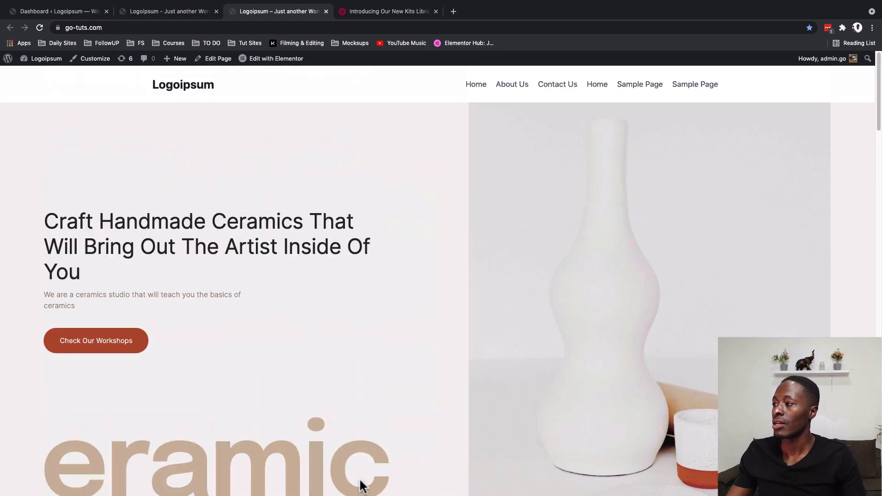
- View the live About Us page, checking its introduction, instructors, testimonials and footer
{"action": "left_click", "coordinate": [513, 88]}
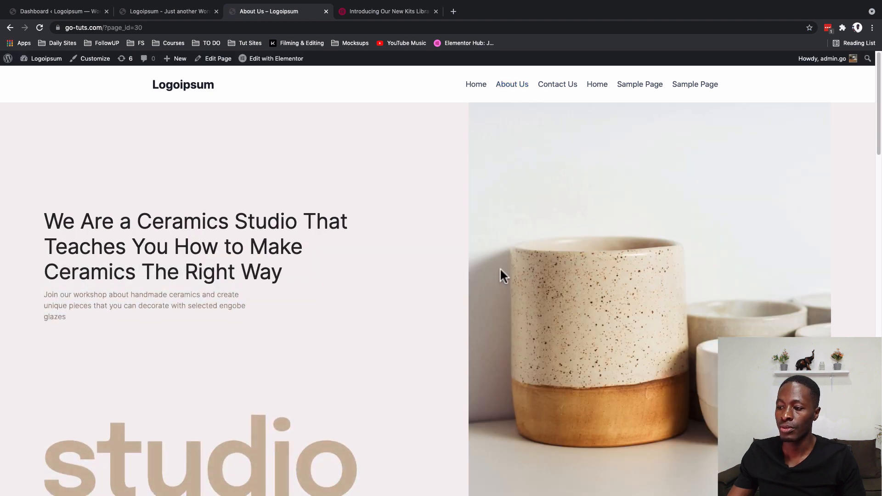
{"action": "scroll", "coordinate": [500, 266], "scroll_direction": "down", "scroll_amount": 8}
{"action": "scroll", "coordinate": [500, 267], "scroll_direction": "down", "scroll_amount": 8}
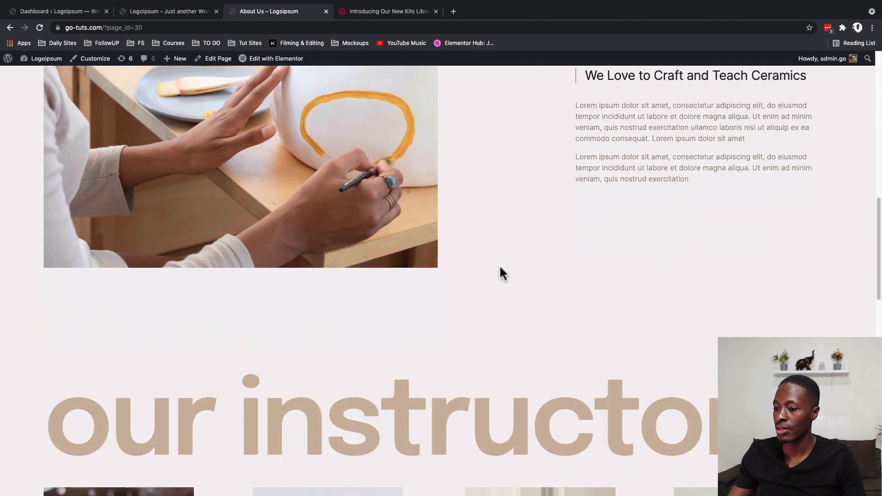
{"action": "scroll", "coordinate": [500, 268], "scroll_direction": "down", "scroll_amount": 14}
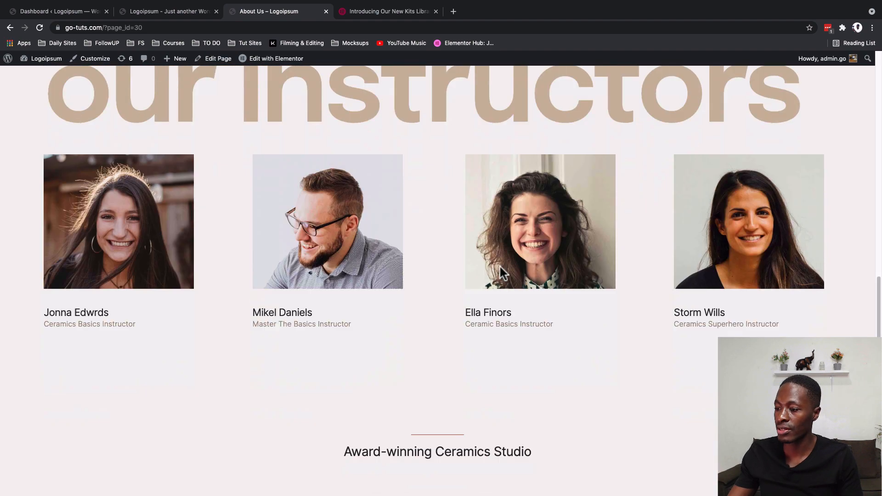
{"action": "scroll", "coordinate": [500, 268], "scroll_direction": "down", "scroll_amount": 5}
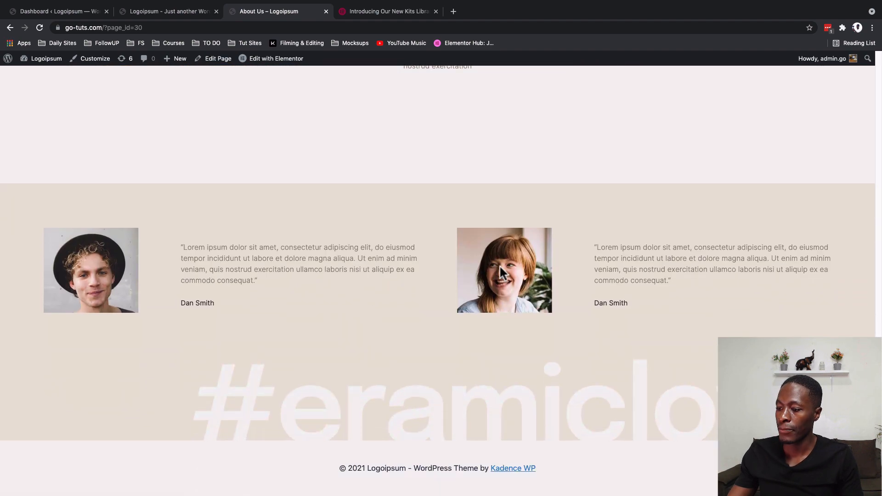
{"action": "scroll", "coordinate": [499, 268], "scroll_direction": "up", "scroll_amount": 20}
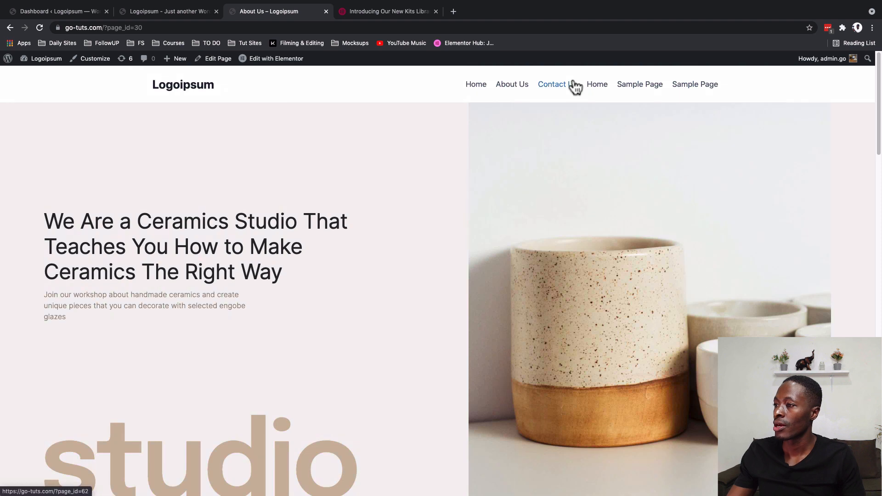
- View the live Contact Us page, checking its contact details, the visit us section and the footer
{"action": "left_click", "coordinate": [552, 90]}
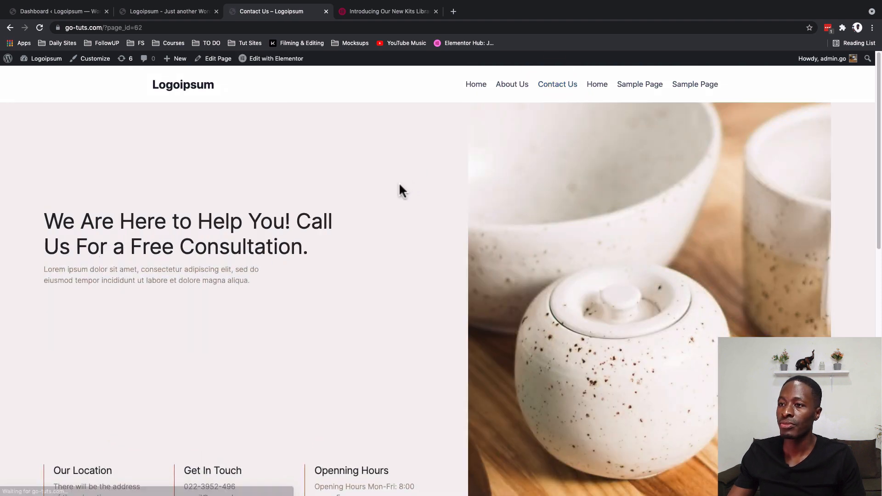
{"action": "scroll", "coordinate": [400, 287], "scroll_direction": "down", "scroll_amount": 15}
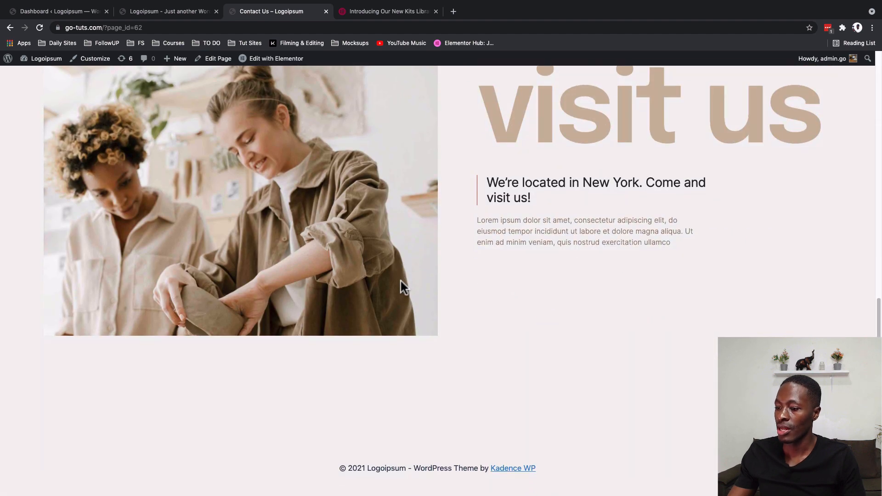
{"action": "scroll", "coordinate": [400, 281], "scroll_direction": "up", "scroll_amount": 15}
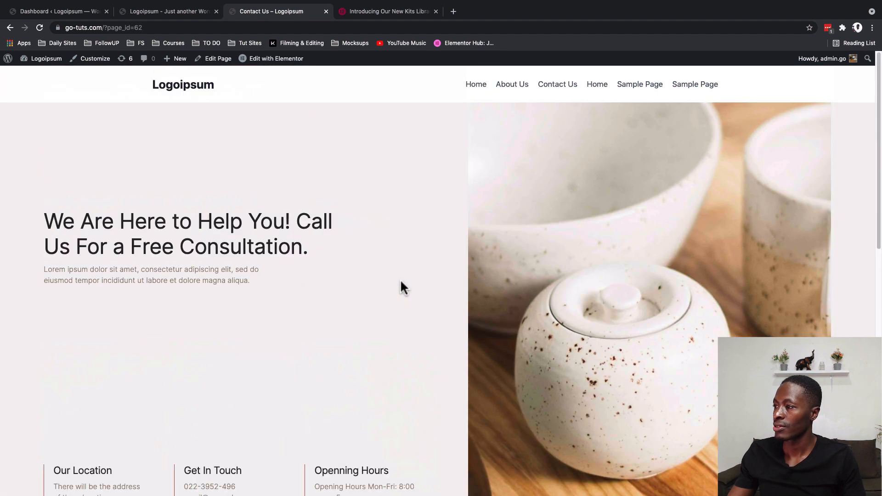
{"action": "scroll", "coordinate": [400, 281], "scroll_direction": "down", "scroll_amount": 9}
{"action": "scroll", "coordinate": [400, 282], "scroll_direction": "up", "scroll_amount": 9}
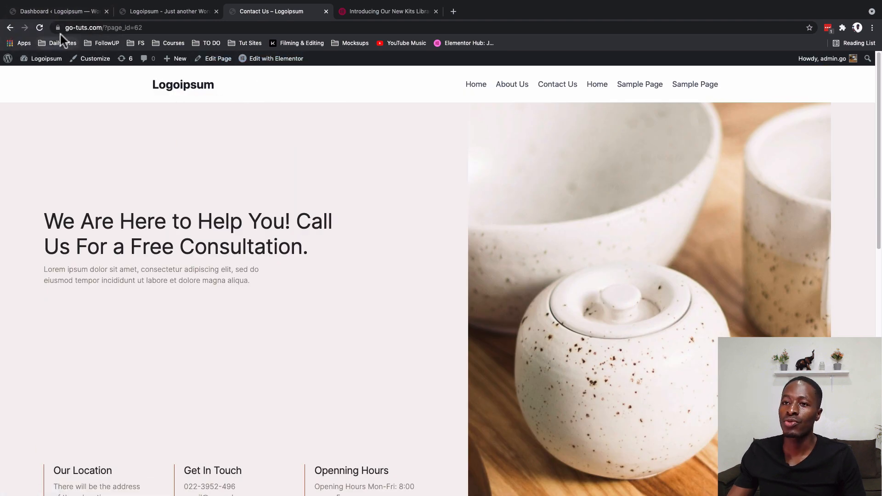
- Return to the WordPress dashboard and create a new navigation menu named Menu
{"action": "left_click", "coordinate": [59, 12]}
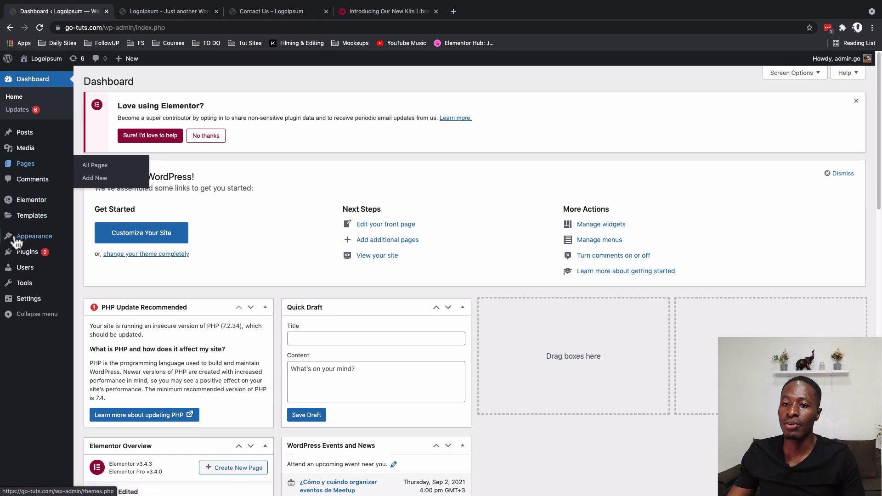
{"action": "mouse_move", "coordinate": [17, 240]}
{"action": "left_click", "coordinate": [85, 277]}
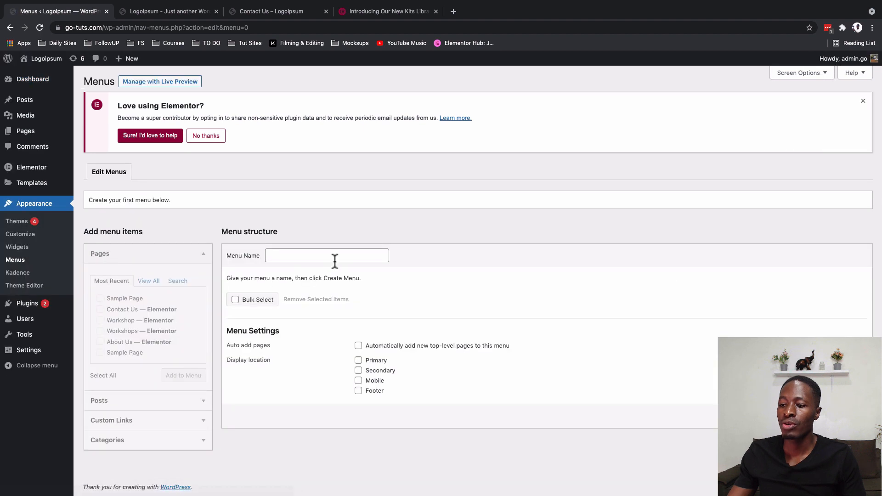
{"action": "left_click", "coordinate": [323, 256]}
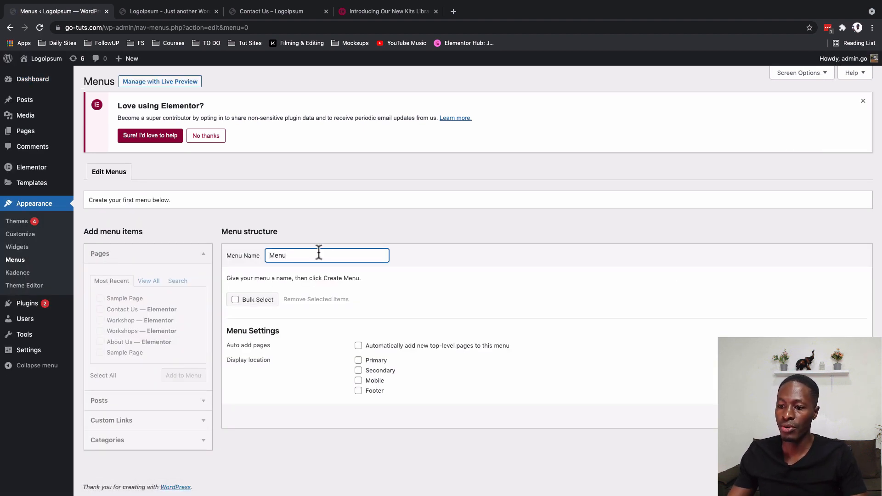
{"action": "left_click", "coordinate": [366, 361]}
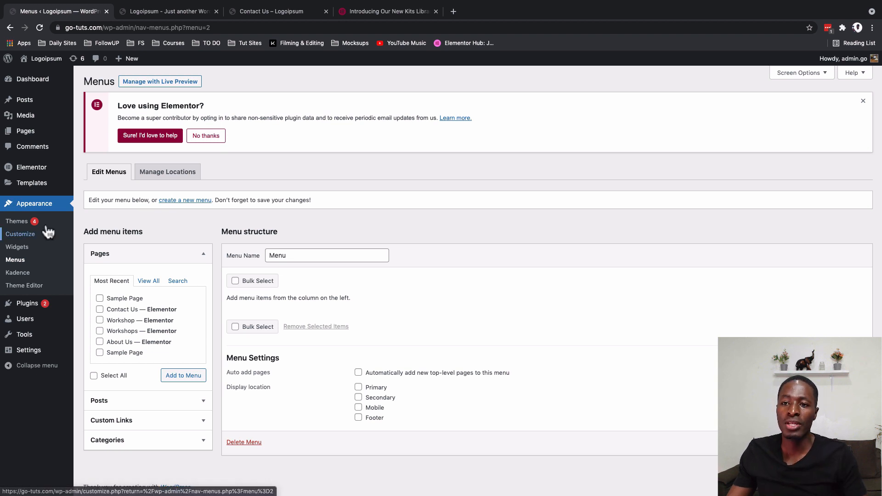
- Open the site's page list in a new browser tab and move Privacy Policy and both Sample Page entries to the trash
{"action": "left_click", "coordinate": [95, 133], "text": "super"}
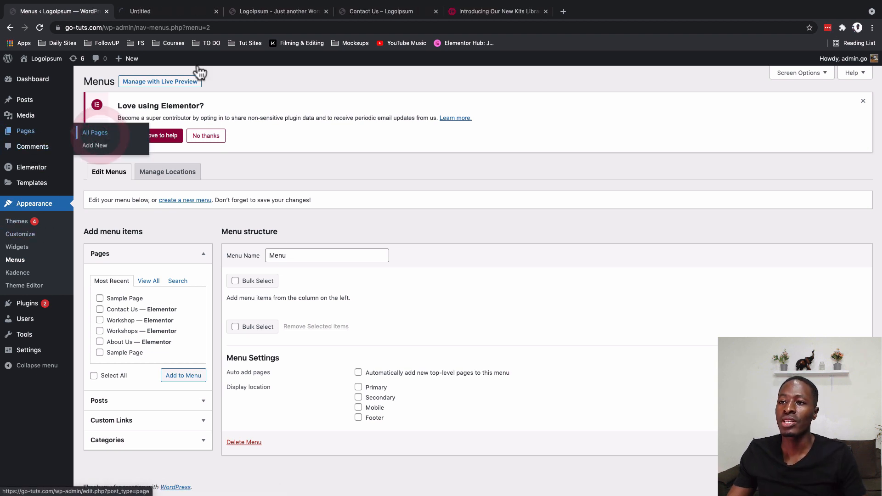
{"action": "left_click", "coordinate": [147, 12]}
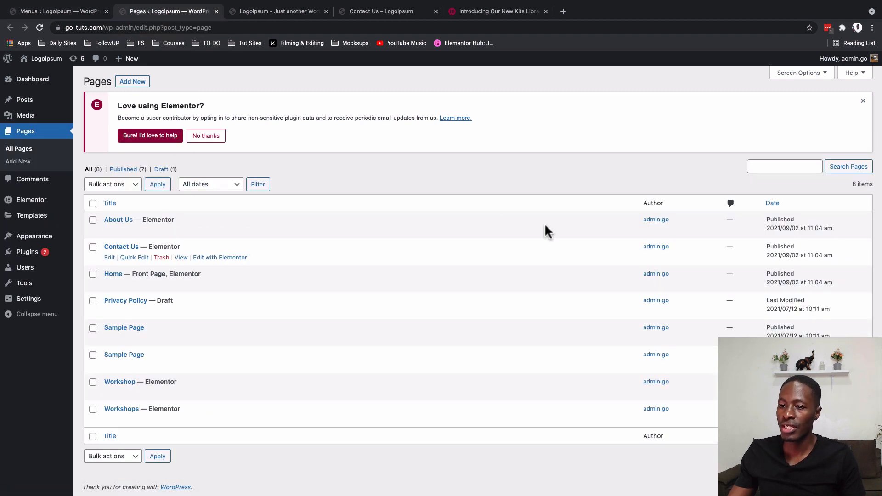
{"action": "mouse_move", "coordinate": [244, 220]}
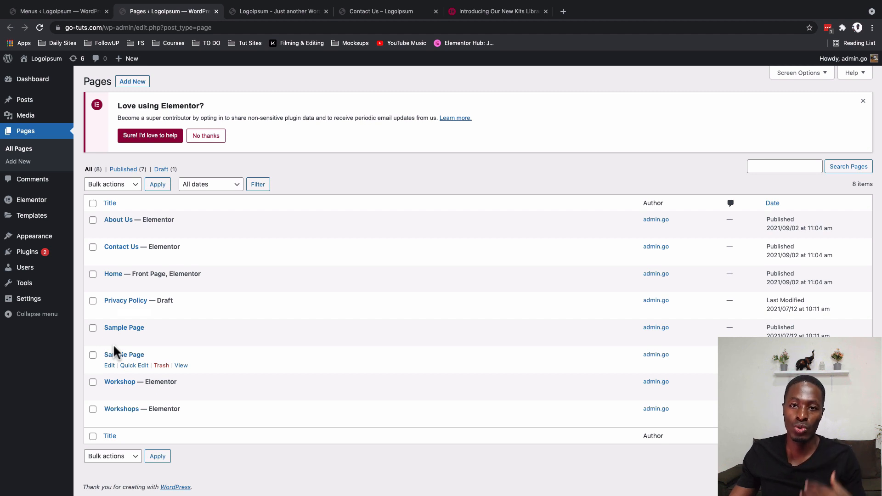
{"action": "left_click", "coordinate": [93, 301]}
{"action": "left_click", "coordinate": [93, 328]}
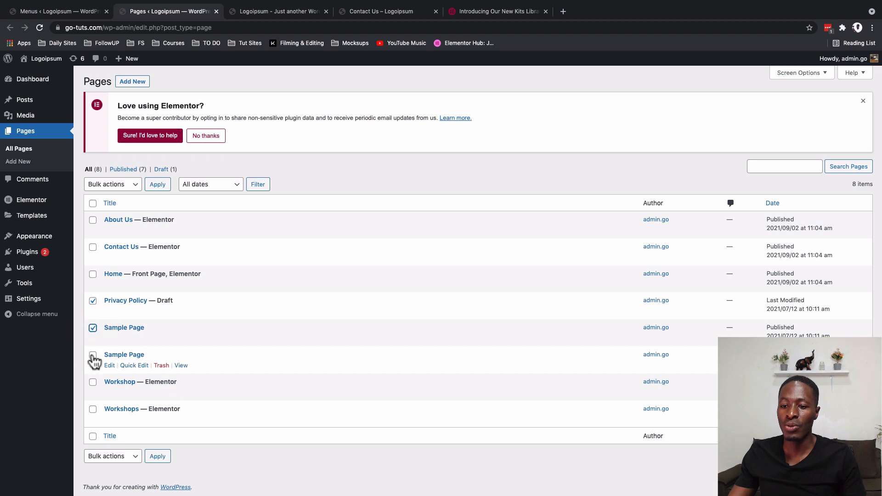
{"action": "left_click", "coordinate": [93, 355]}
{"action": "left_click", "coordinate": [114, 457]}
{"action": "left_click", "coordinate": [119, 473]}
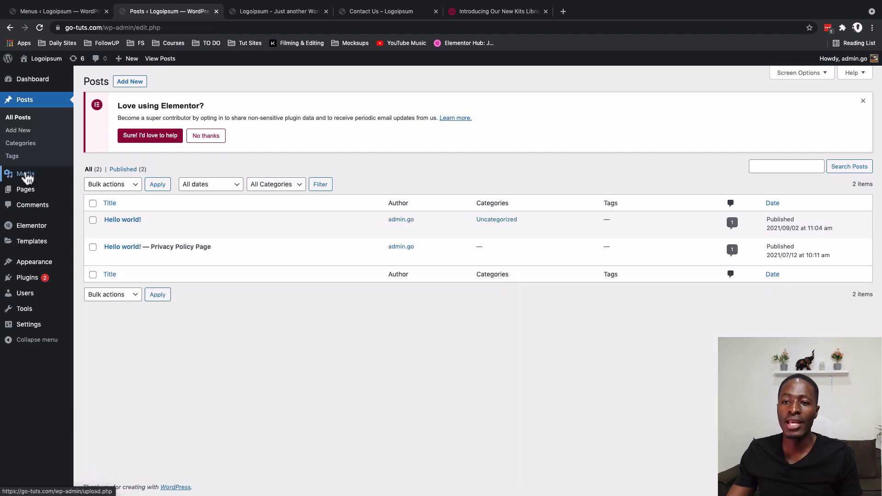
- Look over the imported images in the Media Library and return to the menu editor
{"action": "mouse_move", "coordinate": [25, 174]}
{"action": "left_click", "coordinate": [90, 175]}
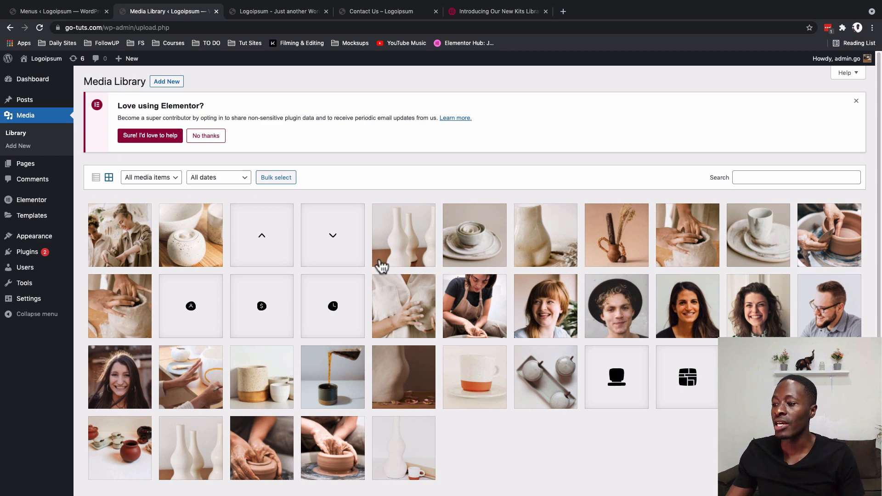
{"action": "left_click", "coordinate": [66, 12]}
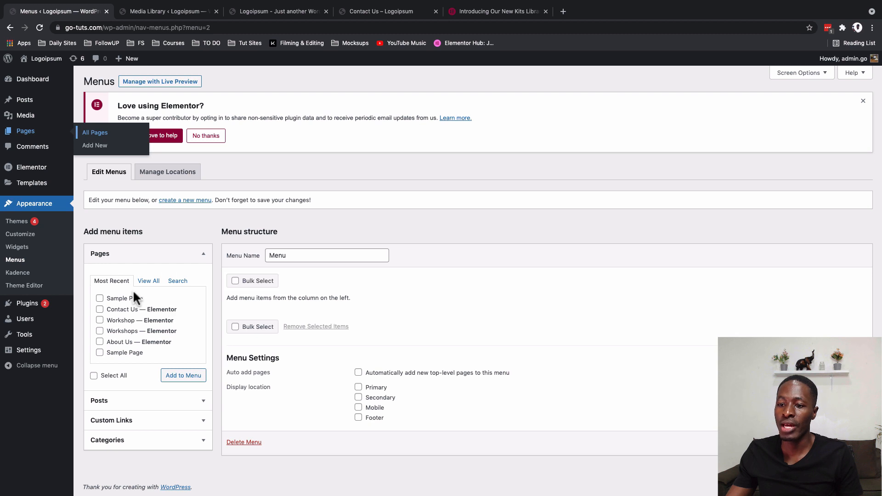
- Add the Home, About Us, Contact Us, Workshop and Workshops pages to the menu
{"action": "left_click", "coordinate": [153, 283]}
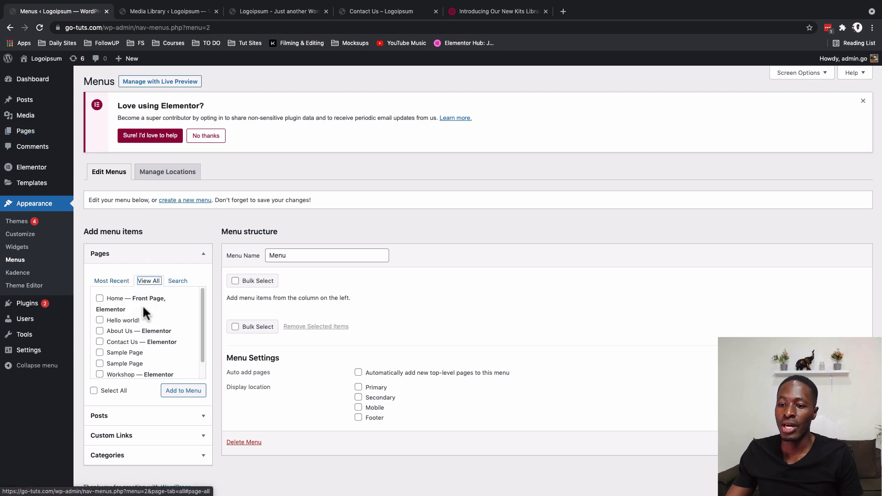
{"action": "left_click", "coordinate": [99, 299]}
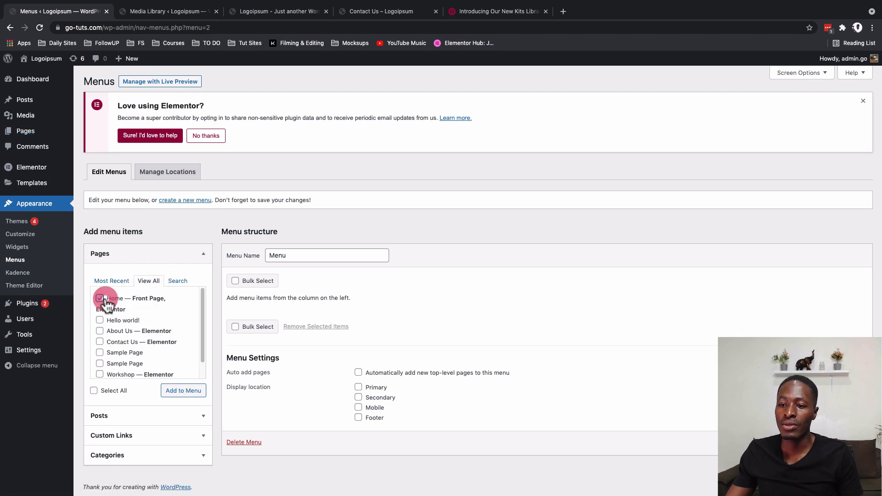
{"action": "left_click", "coordinate": [105, 333]}
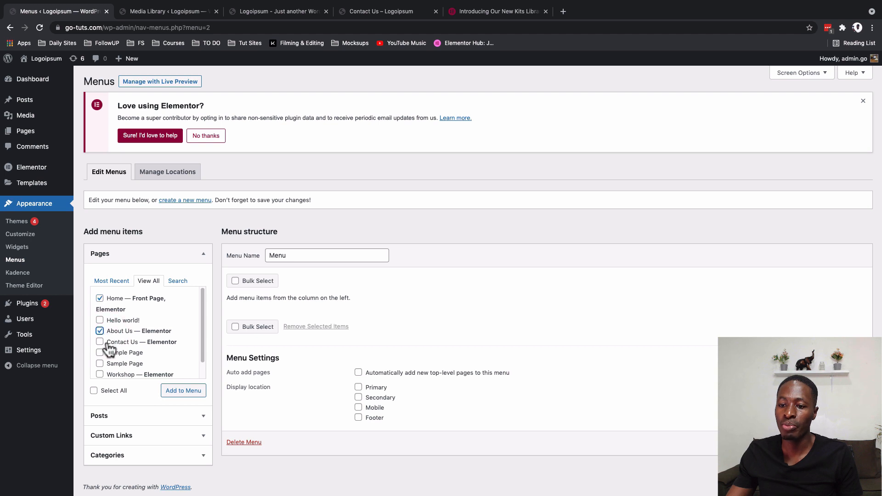
{"action": "left_click", "coordinate": [102, 342]}
{"action": "scroll", "coordinate": [110, 370], "scroll_direction": "down", "scroll_amount": 1}
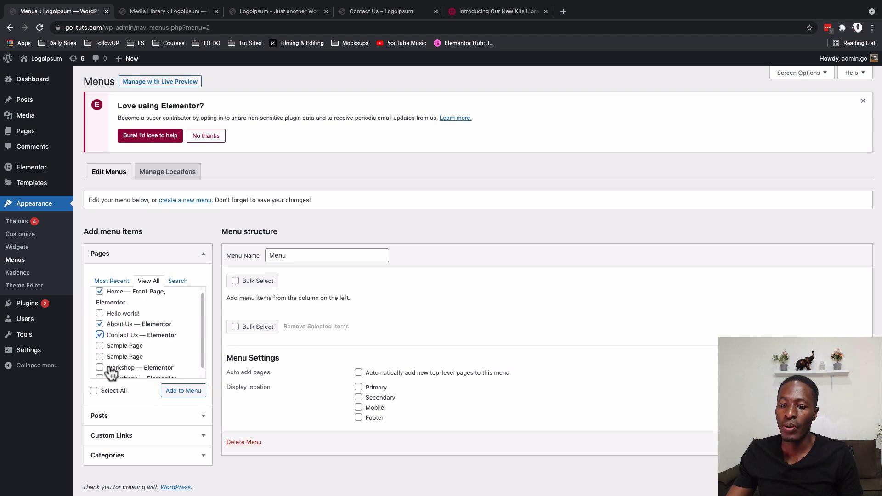
{"action": "left_click", "coordinate": [109, 367]}
{"action": "scroll", "coordinate": [110, 367], "scroll_direction": "down", "scroll_amount": 1}
{"action": "left_click", "coordinate": [110, 369]}
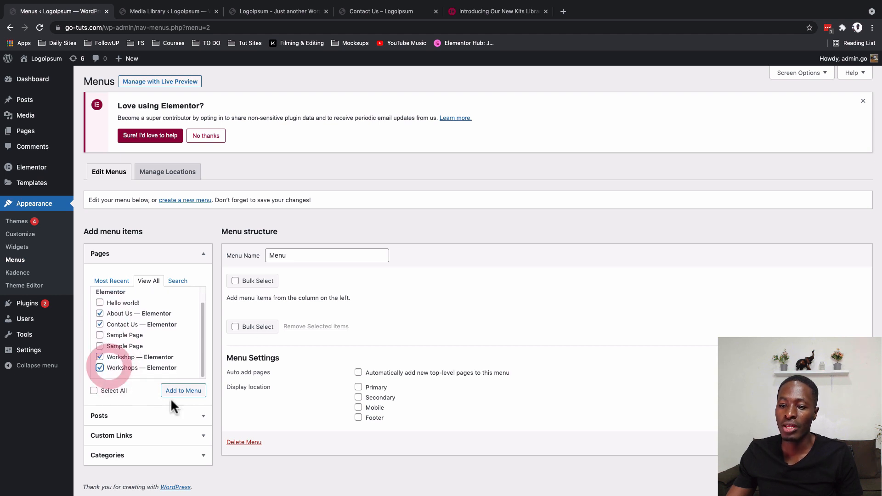
{"action": "left_click", "coordinate": [186, 391]}
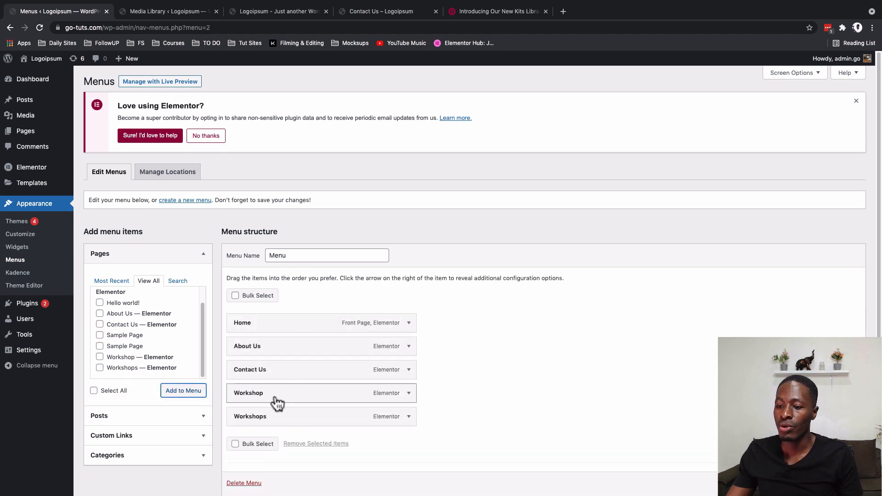
- Nest Workshops as a sub item of Workshop, place Contact Us last in the menu structure, and save the menu
{"action": "left_click_drag", "start_coordinate": [254, 420], "coordinate": [269, 423]}
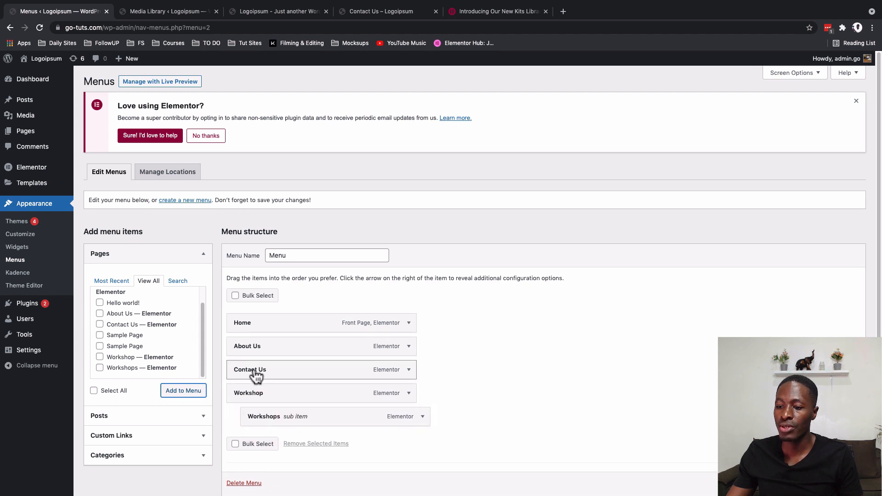
{"action": "left_click_drag", "start_coordinate": [252, 368], "coordinate": [252, 427]}
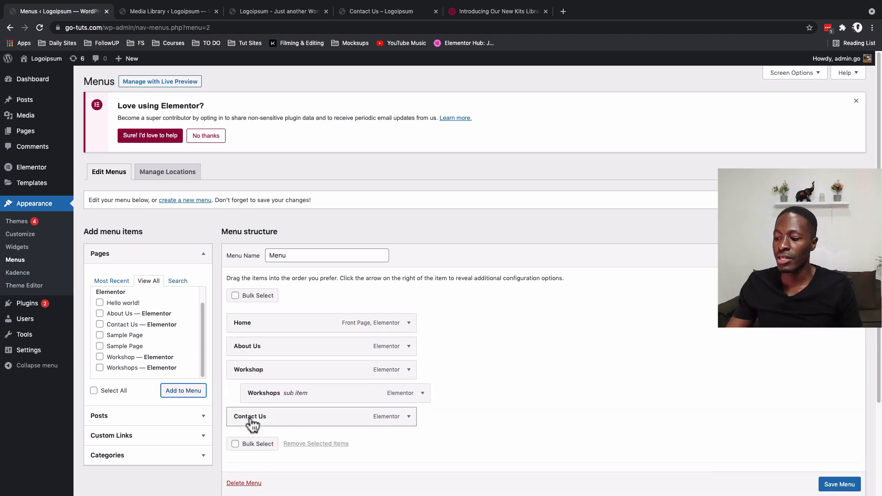
{"action": "left_click", "coordinate": [829, 487]}
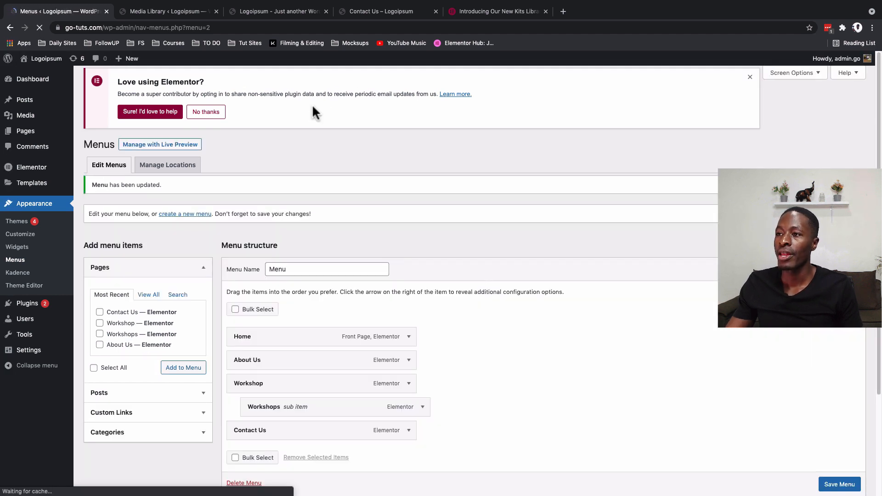
- Return to the live site and load its home page to check the header navigation
{"action": "left_click", "coordinate": [233, 12]}
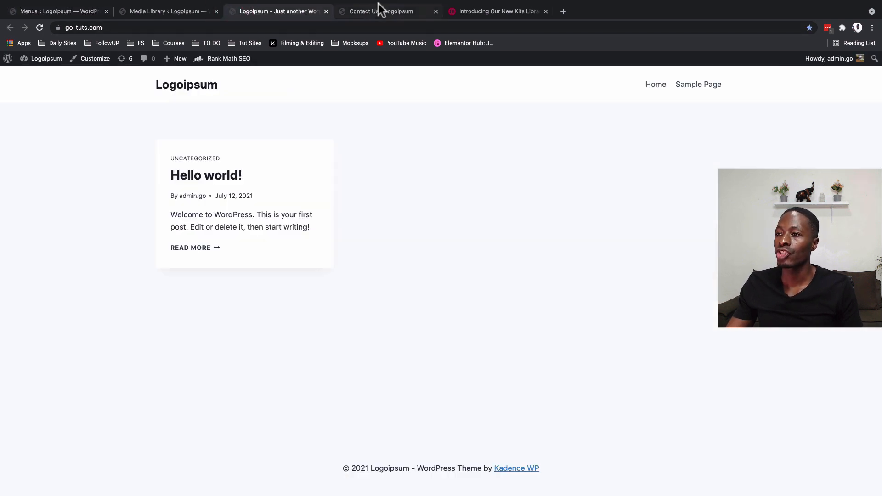
{"action": "left_click", "coordinate": [367, 15]}
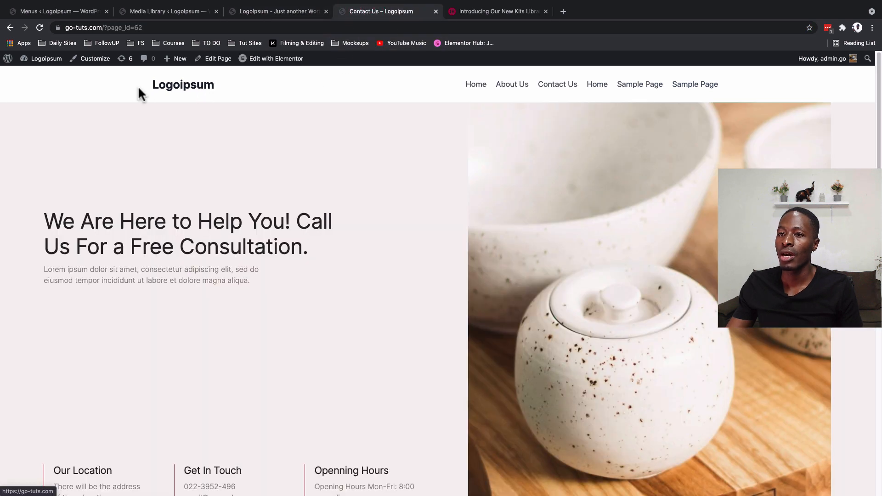
{"action": "left_click", "coordinate": [169, 95]}
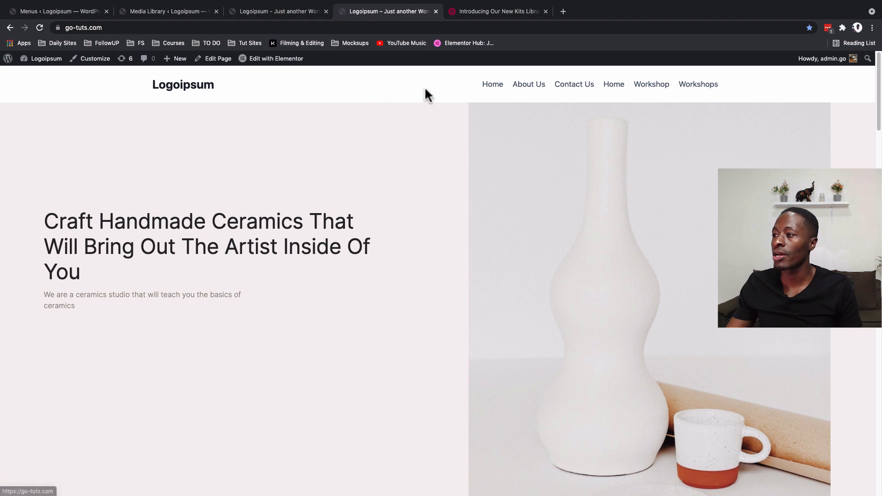
- Return to the WordPress menu editor, assign the menu to the Primary display location, and save the menu
{"action": "left_click", "coordinate": [151, 18]}
{"action": "left_click", "coordinate": [62, 13]}
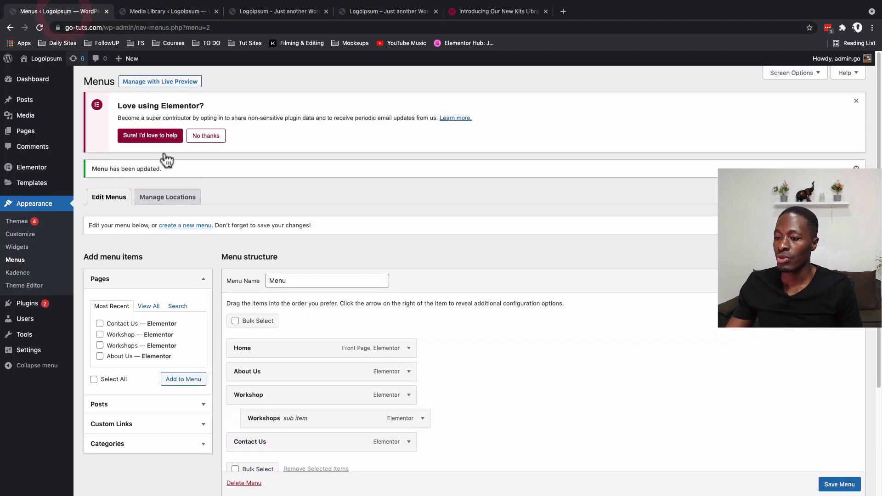
{"action": "scroll", "coordinate": [302, 304], "scroll_direction": "down", "scroll_amount": 3}
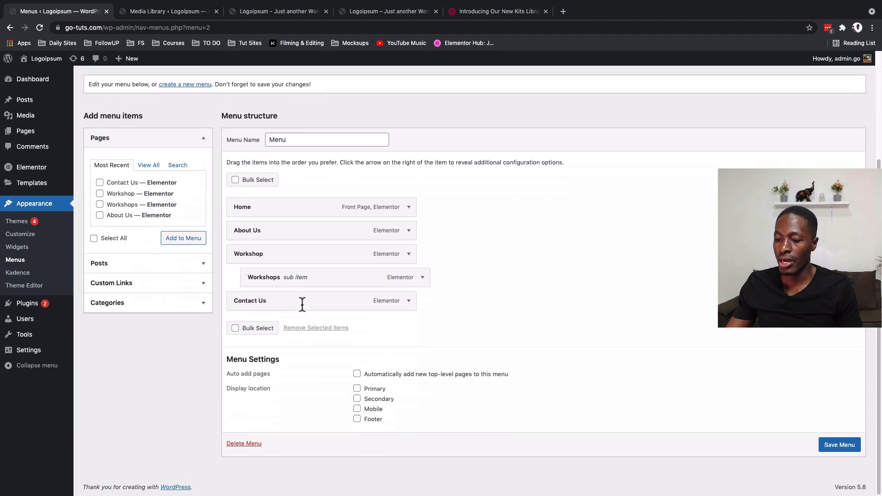
{"action": "left_click", "coordinate": [357, 389]}
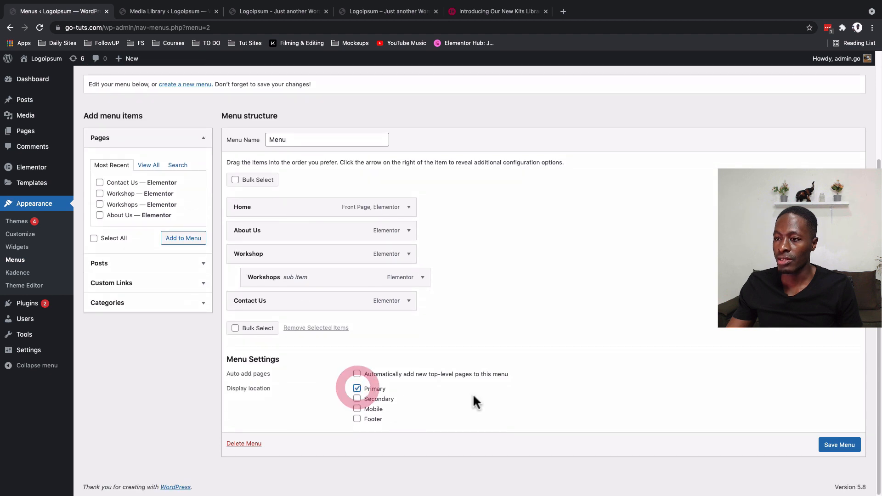
{"action": "left_click", "coordinate": [827, 444]}
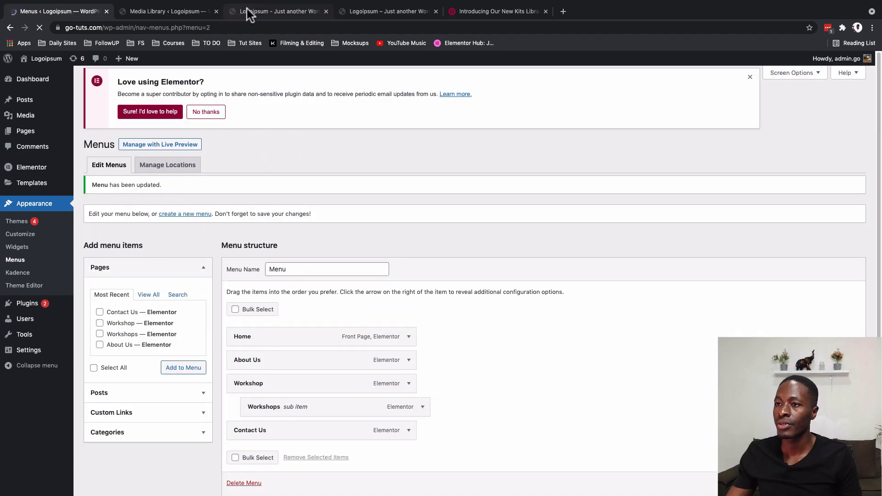
- Reload the live home page to check the header navigation, and open the About Us page to inspect its URL
{"action": "left_click", "coordinate": [251, 11]}
{"action": "left_click", "coordinate": [357, 10]}
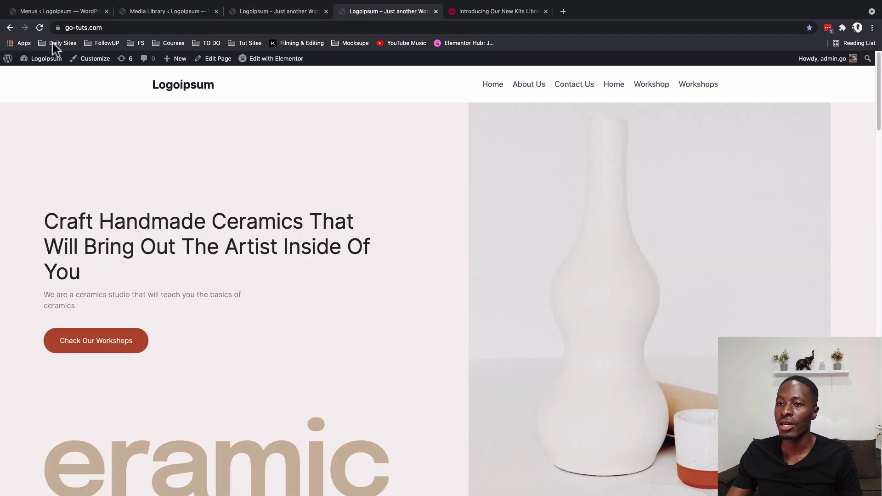
{"action": "left_click", "coordinate": [40, 28]}
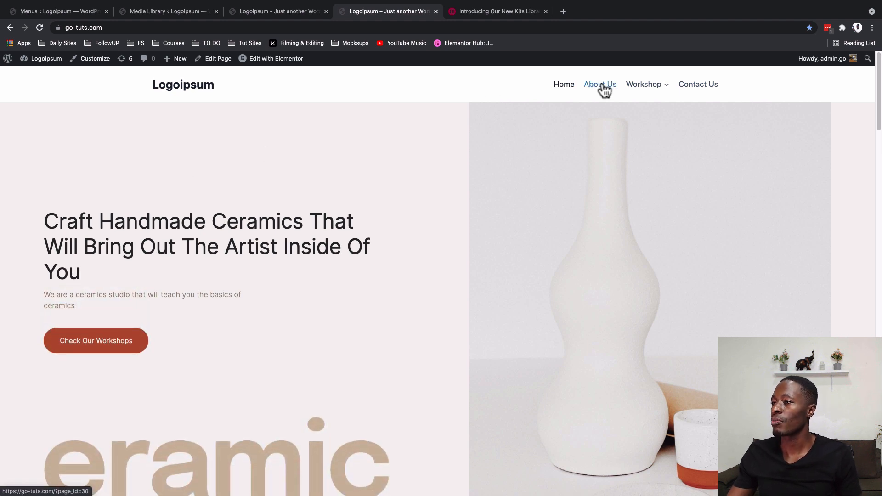
{"action": "mouse_move", "coordinate": [633, 89]}
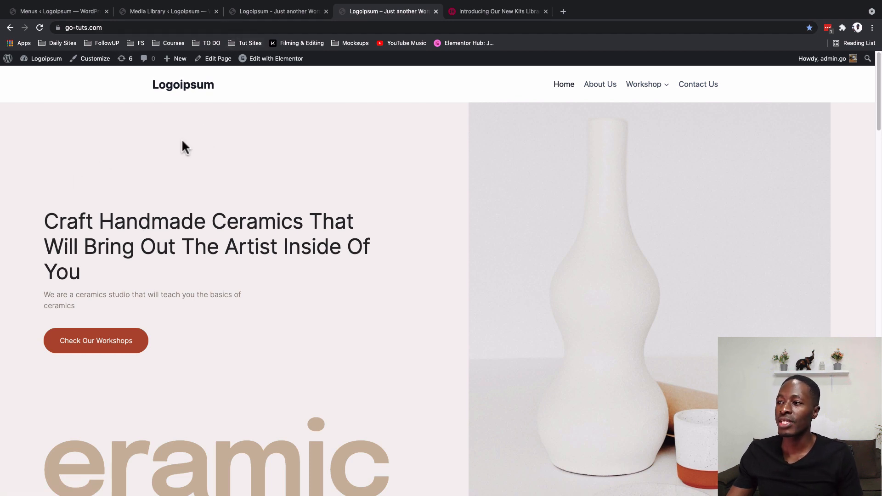
{"action": "left_click", "coordinate": [600, 87]}
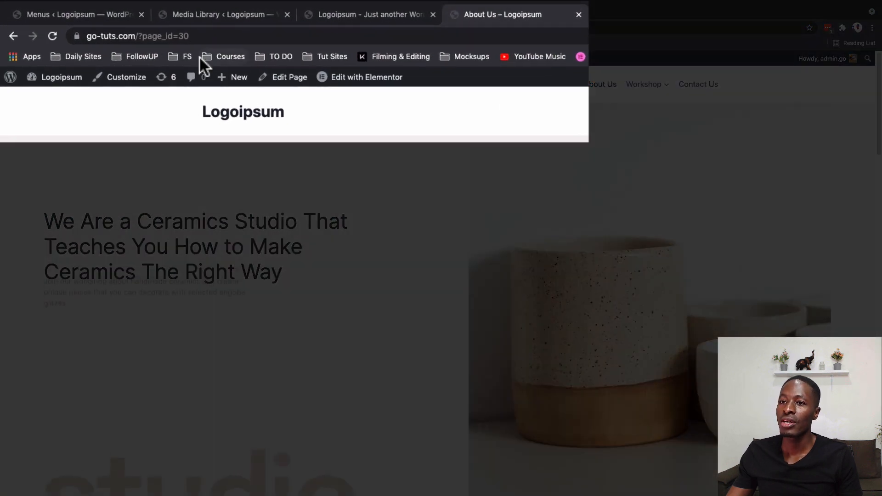
{"action": "left_click_drag", "start_coordinate": [136, 37], "coordinate": [198, 37]}
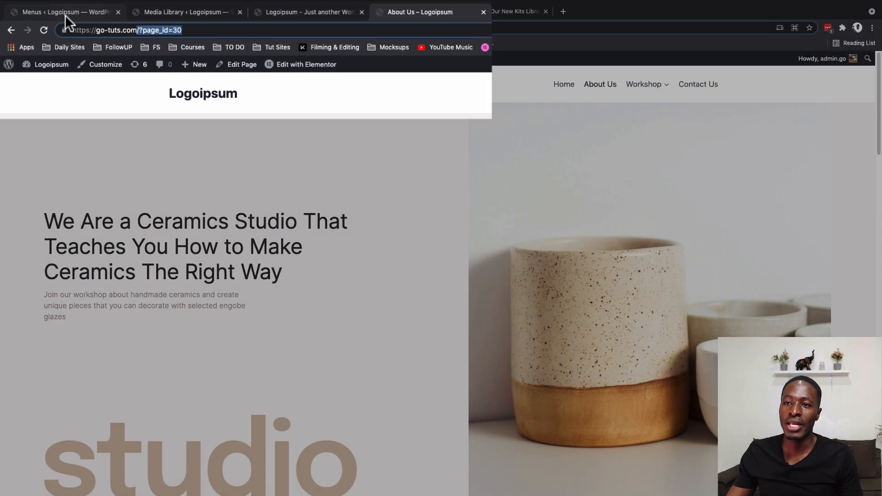
- Set the site's permalink structure to Post name, save the changes, and reload the live About Us page to check its URL
{"action": "left_click", "coordinate": [51, 12]}
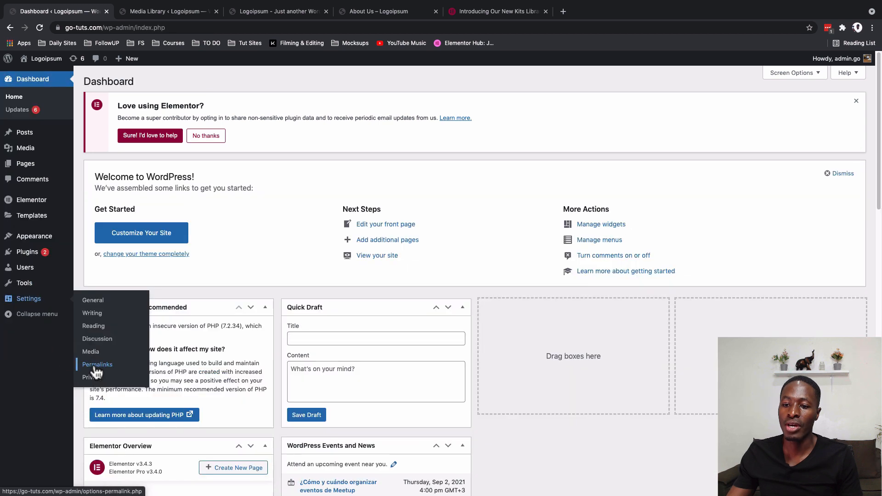
{"action": "left_click", "coordinate": [97, 365]}
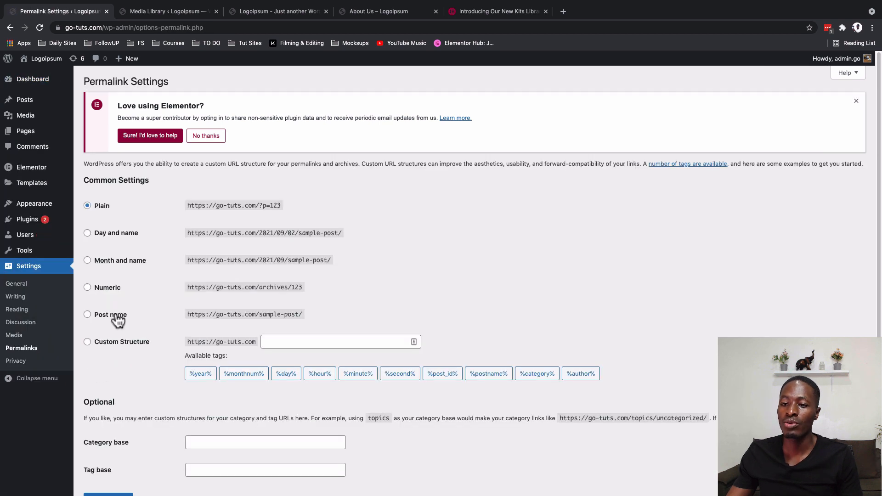
{"action": "left_click", "coordinate": [118, 320]}
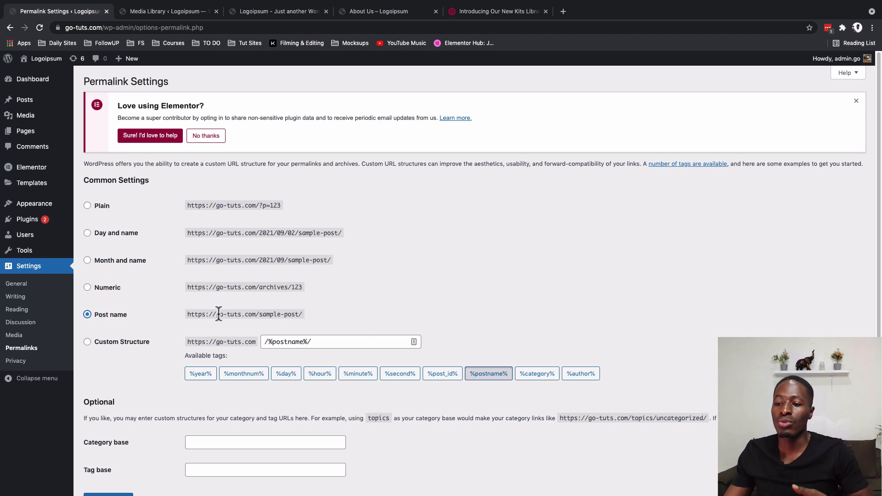
{"action": "left_click_drag", "start_coordinate": [189, 314], "coordinate": [258, 315]}
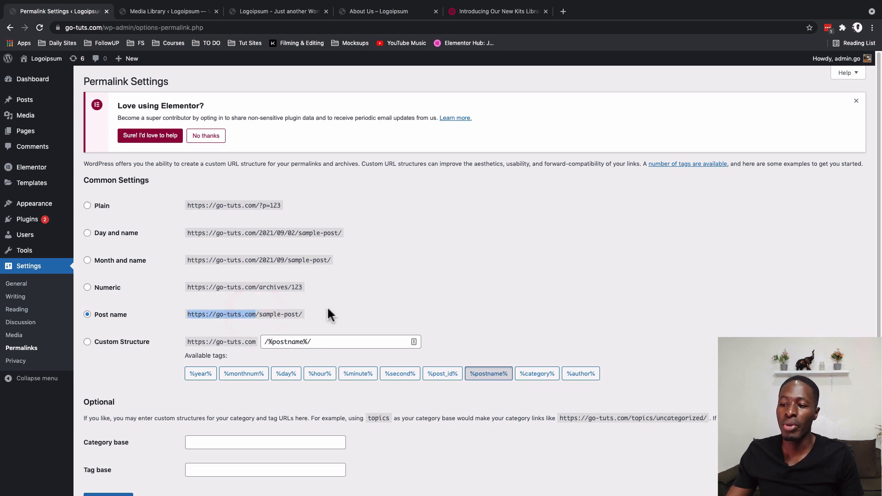
{"action": "scroll", "coordinate": [318, 307], "scroll_direction": "down", "scroll_amount": 2}
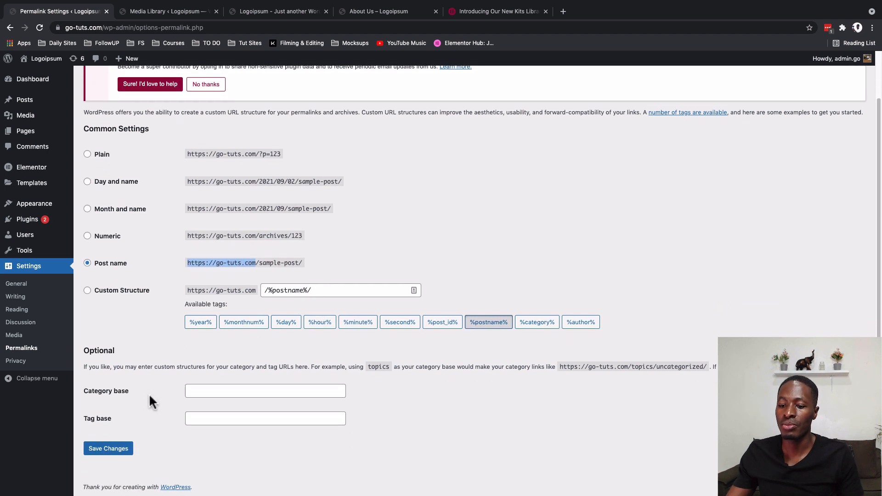
{"action": "left_click", "coordinate": [106, 453]}
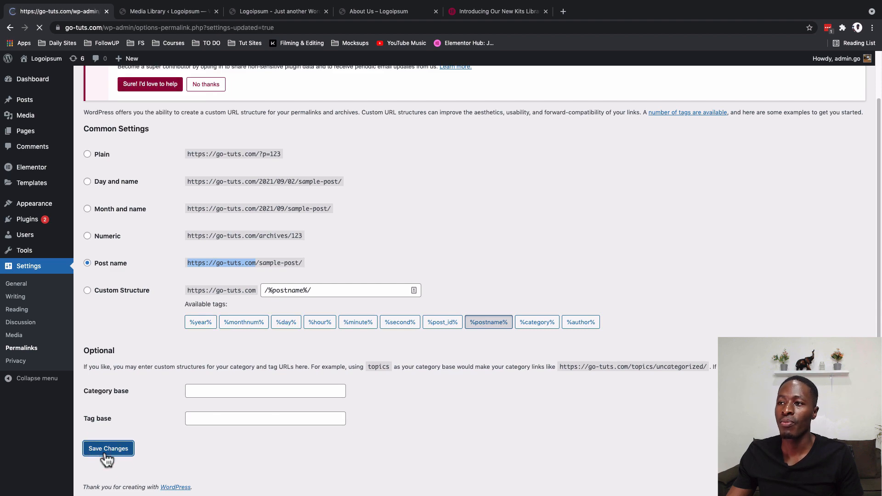
{"action": "left_click", "coordinate": [359, 12]}
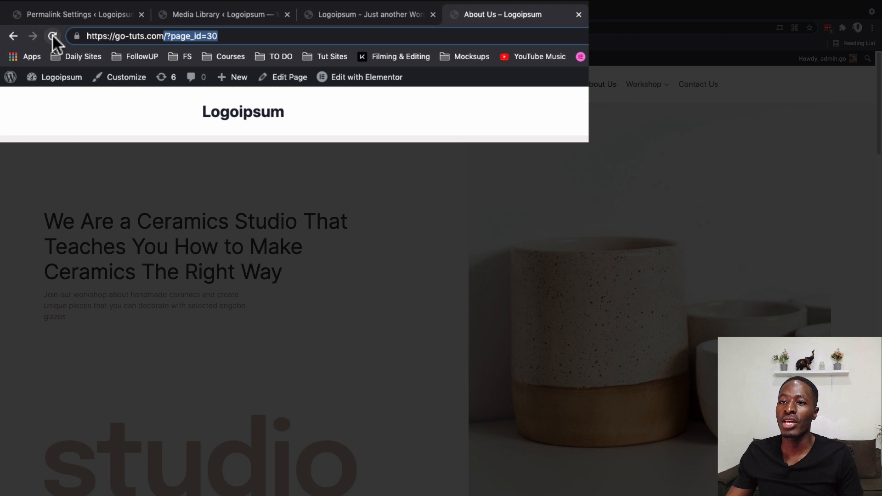
{"action": "left_click", "coordinate": [53, 37]}
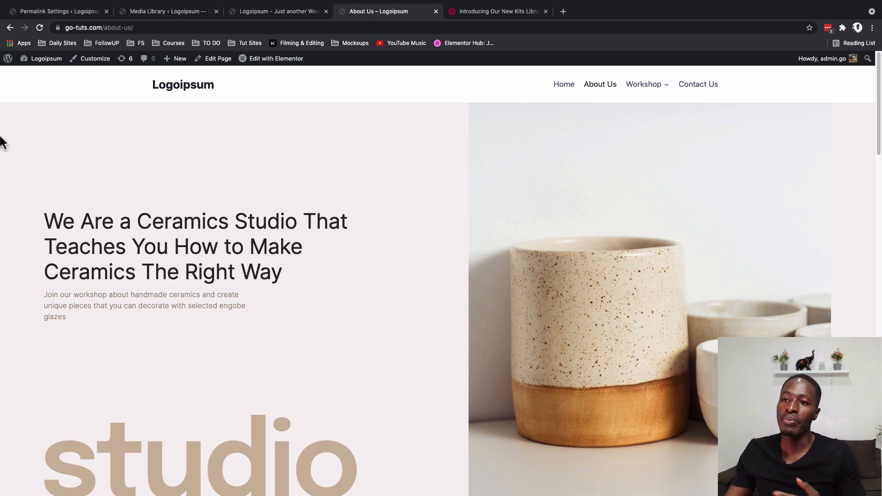
- Return to the WordPress dashboard and activate the Hello Elementor theme
{"action": "left_click", "coordinate": [71, 10]}
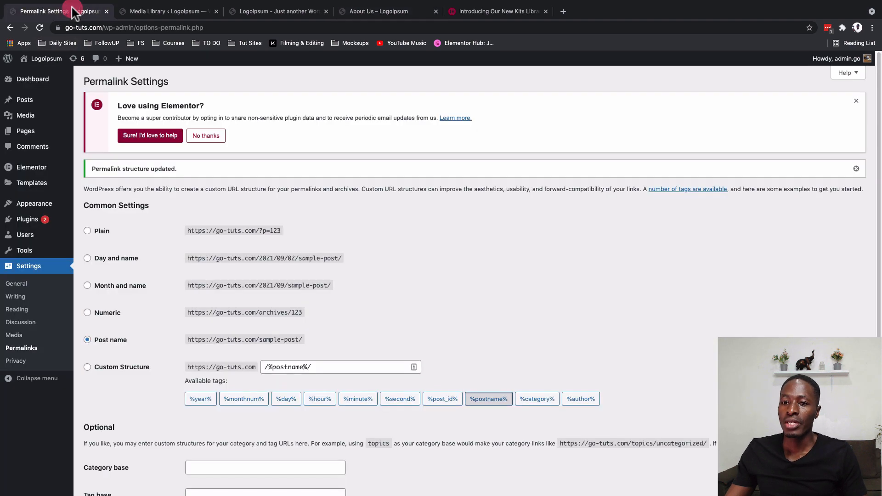
{"action": "mouse_move", "coordinate": [24, 211]}
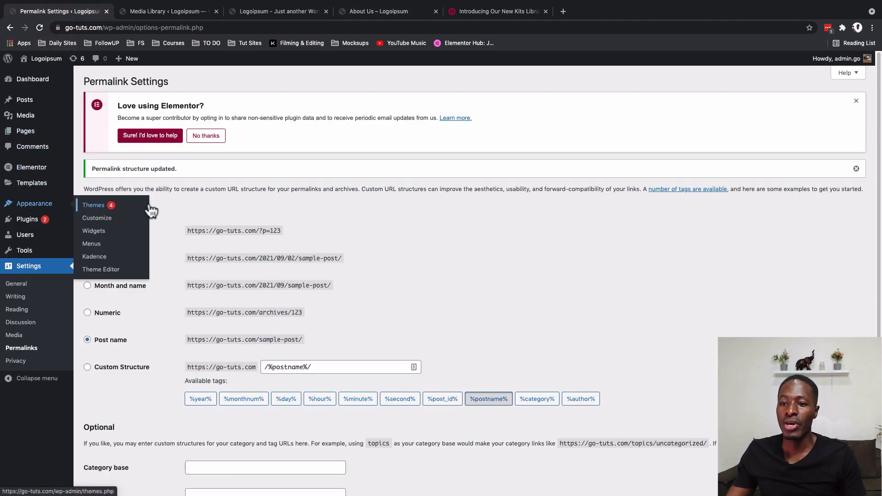
{"action": "left_click", "coordinate": [85, 205]}
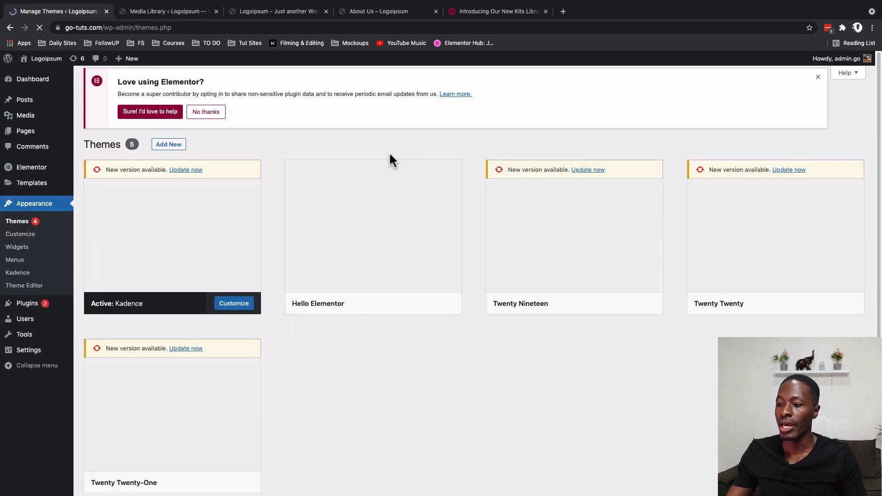
{"action": "mouse_move", "coordinate": [366, 299]}
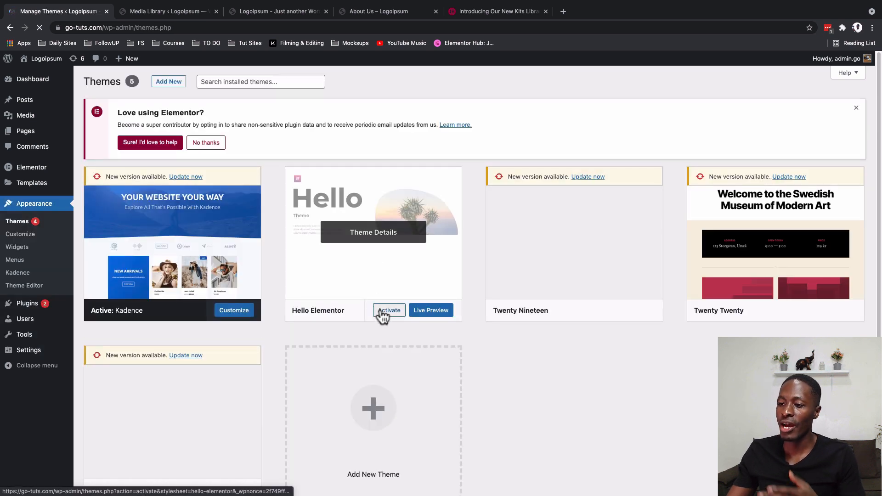
{"action": "left_click", "coordinate": [381, 311]}
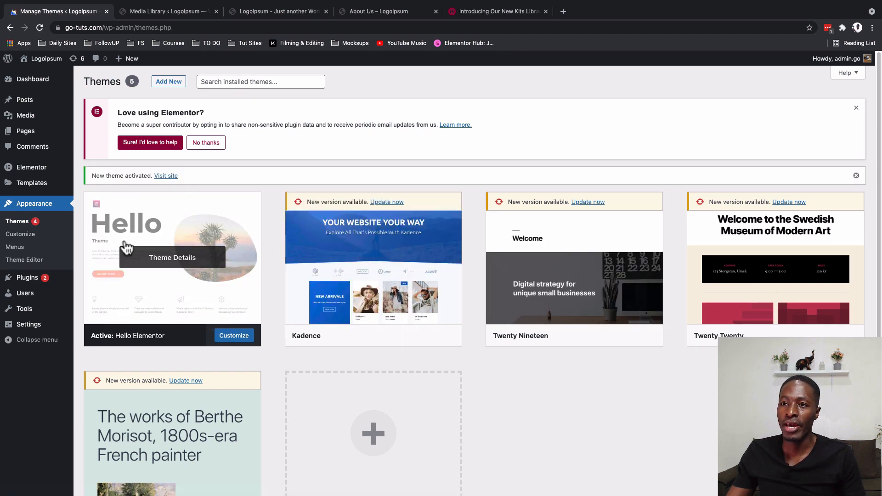
- Reload the live About Us page and look over its header and content under the new theme
{"action": "left_click", "coordinate": [357, 13]}
{"action": "left_click", "coordinate": [44, 26]}
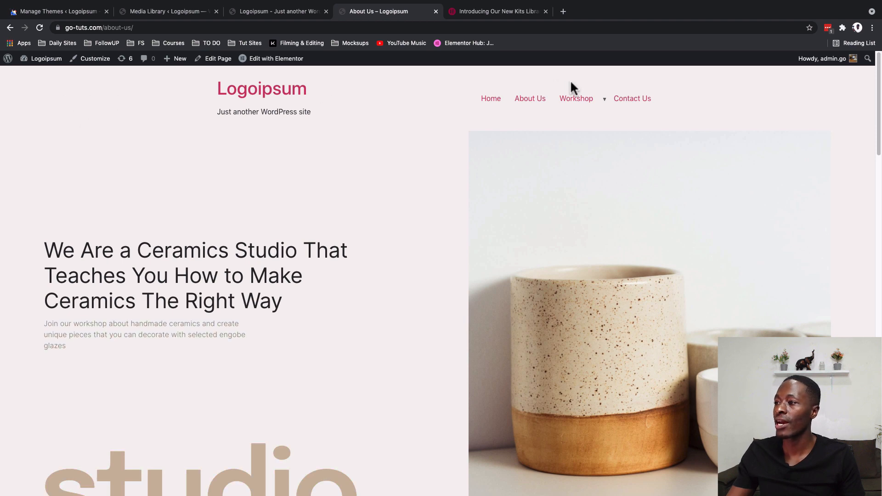
{"action": "scroll", "coordinate": [186, 263], "scroll_direction": "down", "scroll_amount": 15}
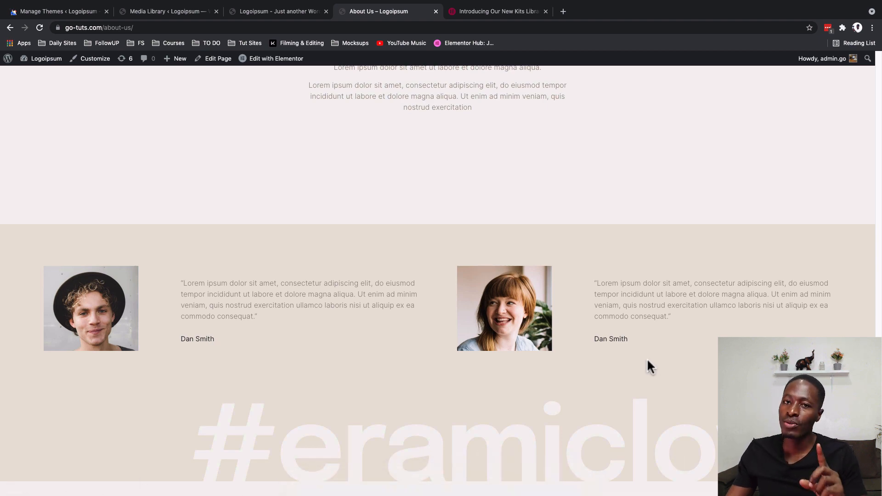
{"action": "scroll", "coordinate": [647, 361], "scroll_direction": "up", "scroll_amount": 15}
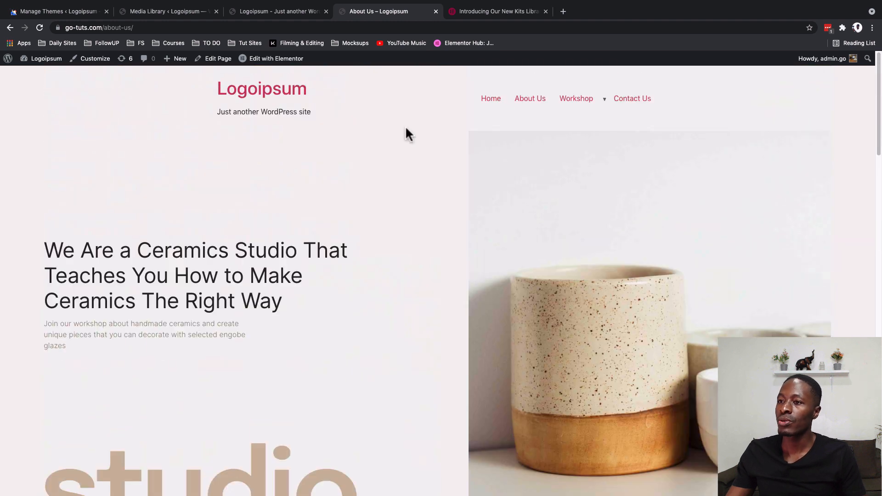
- Open the Home page from the Pages list in the Elementor editor and show the editor's settings menu
{"action": "left_click", "coordinate": [66, 9]}
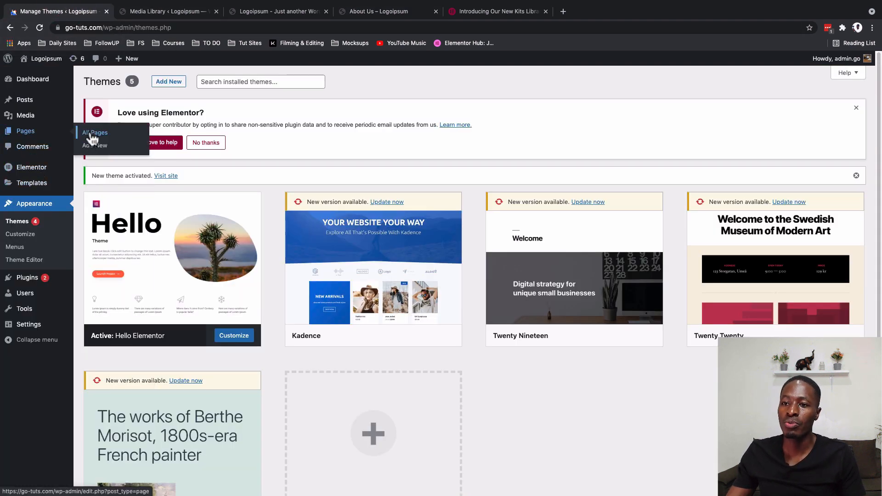
{"action": "left_click", "coordinate": [95, 132]}
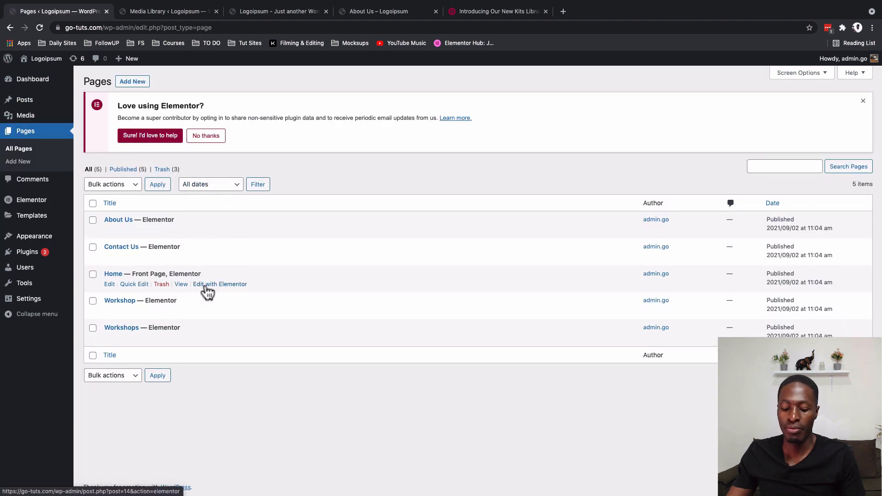
{"action": "left_click", "coordinate": [207, 284], "text": "super"}
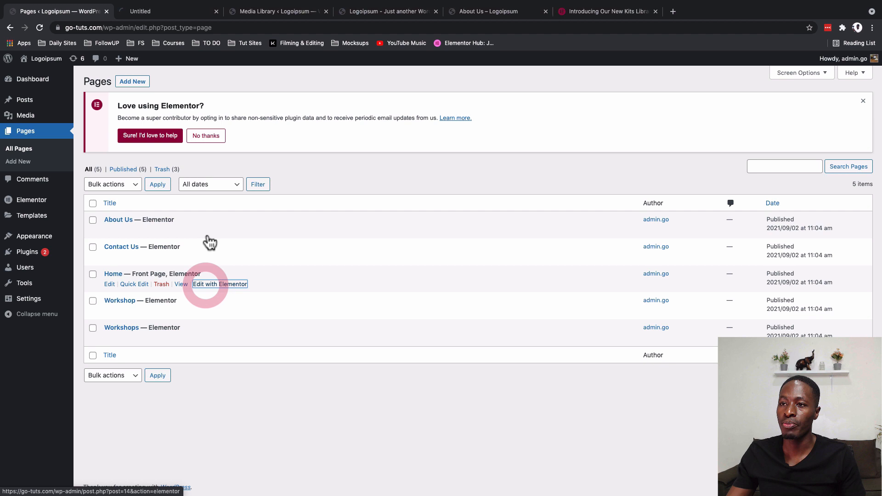
{"action": "left_click", "coordinate": [142, 12]}
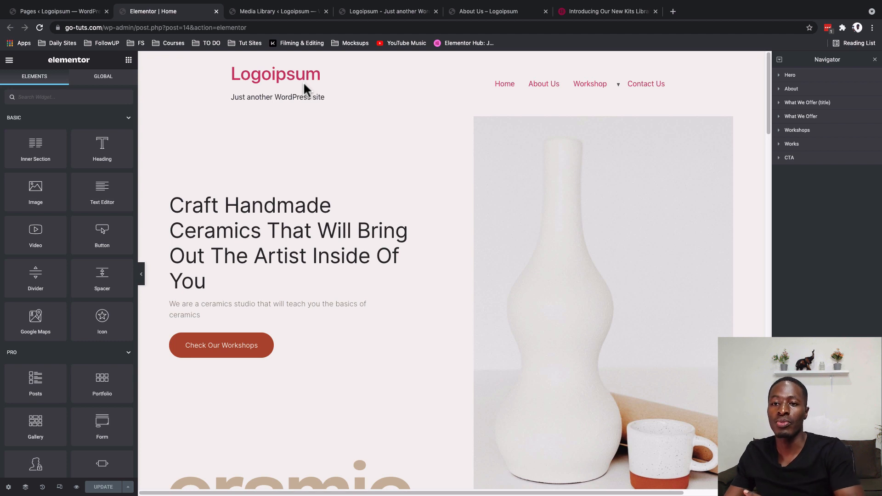
{"action": "left_click", "coordinate": [9, 64]}
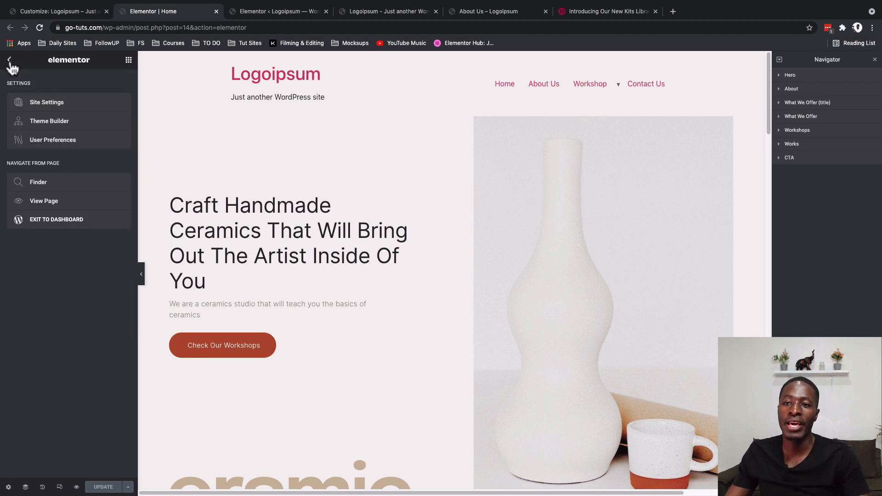
{"action": "left_click", "coordinate": [9, 62]}
{"action": "left_click", "coordinate": [9, 62]}
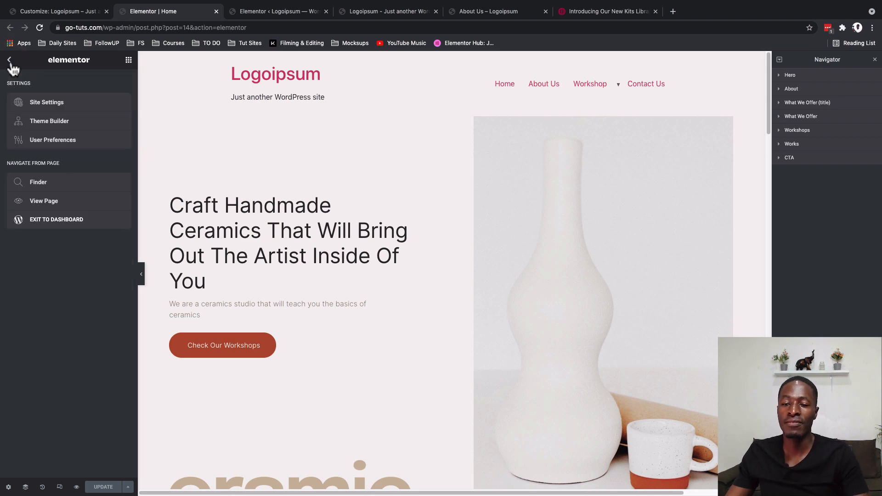
- In Elementor's experiments settings, set Hello Theme Header & Footer to Active and save the changes
{"action": "left_click", "coordinate": [272, 15]}
{"action": "mouse_move", "coordinate": [43, 84]}
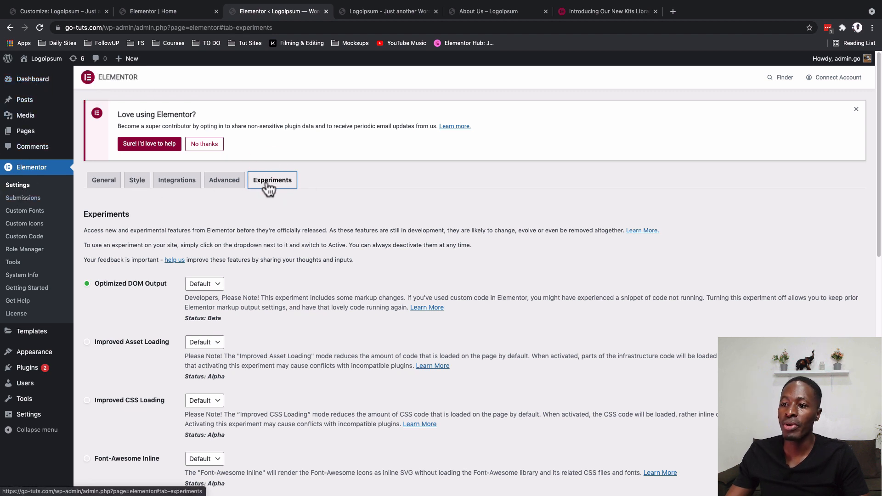
{"action": "scroll", "coordinate": [207, 365], "scroll_direction": "down", "scroll_amount": 6}
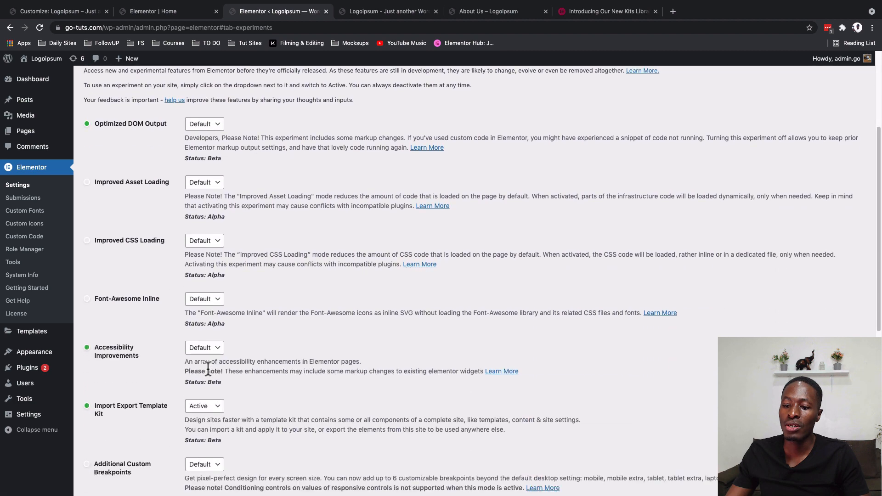
{"action": "scroll", "coordinate": [208, 367], "scroll_direction": "down", "scroll_amount": 1}
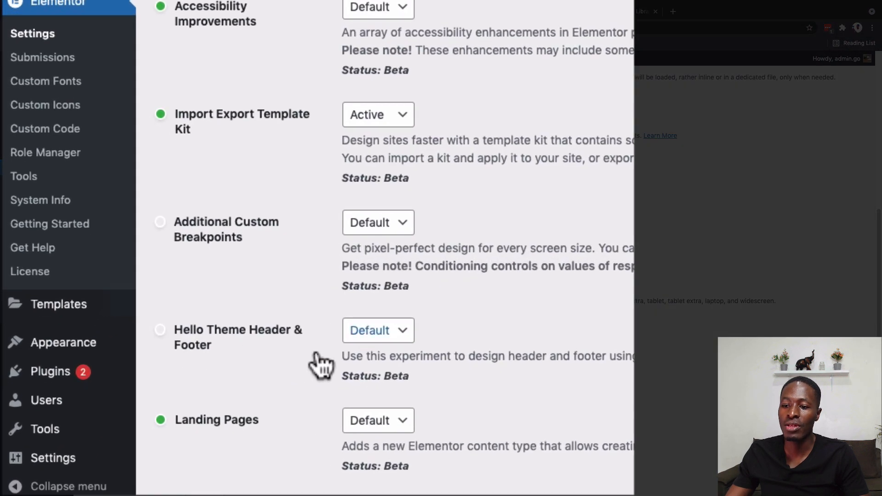
{"action": "left_click", "coordinate": [390, 337]}
{"action": "left_click", "coordinate": [382, 347]}
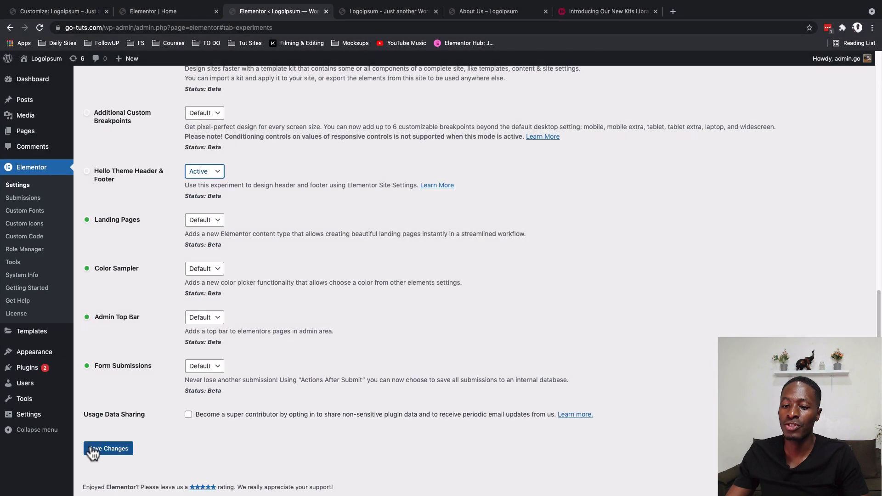
{"action": "left_click", "coordinate": [93, 449]}
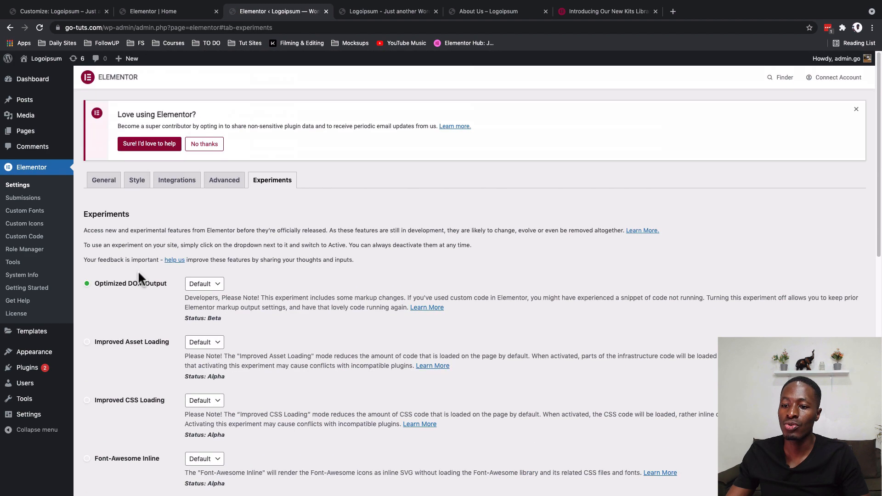
- Reload the Home page in the Elementor editor and open the Site Logo options within the Header site settings
{"action": "scroll", "coordinate": [252, 257], "scroll_direction": "down", "scroll_amount": 8}
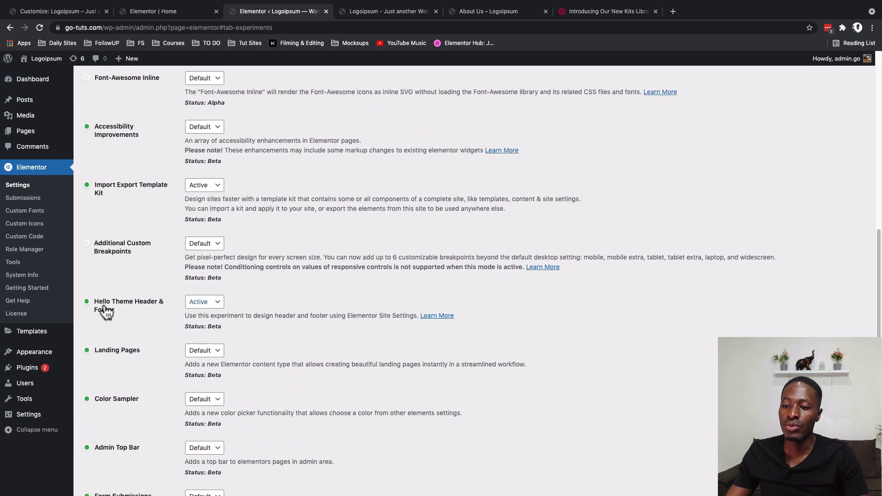
{"action": "left_click", "coordinate": [145, 11]}
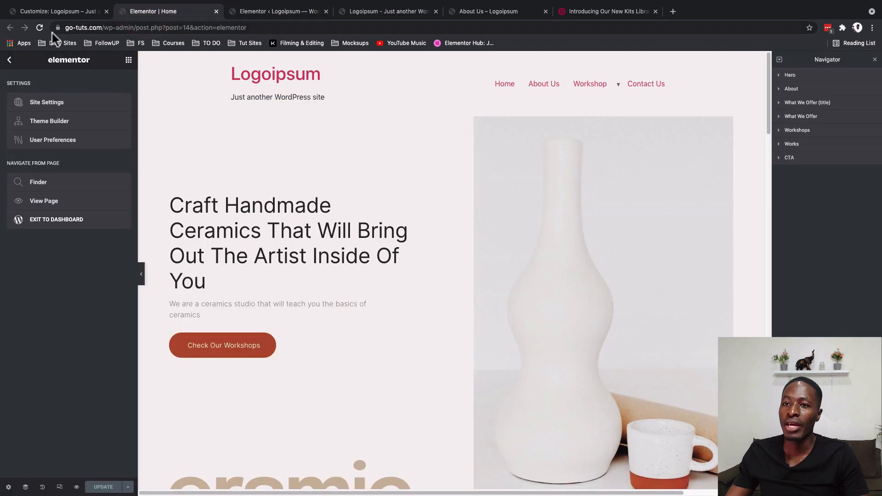
{"action": "left_click", "coordinate": [40, 28]}
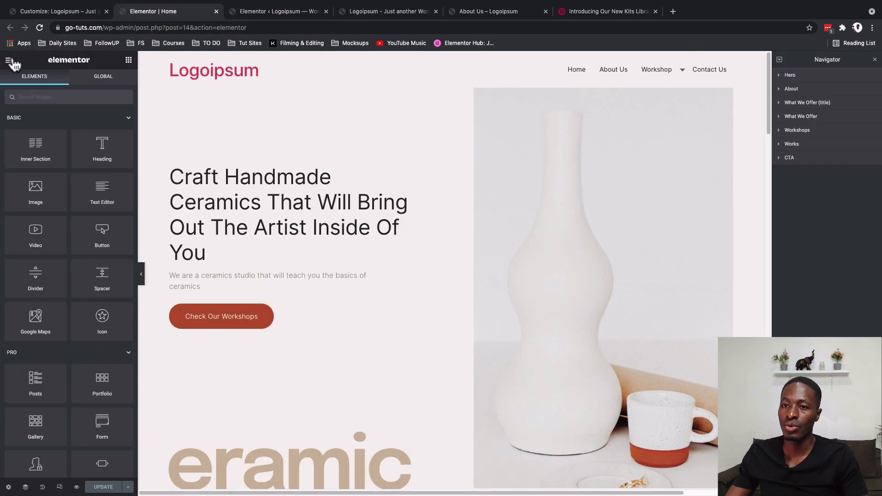
{"action": "left_click", "coordinate": [10, 60]}
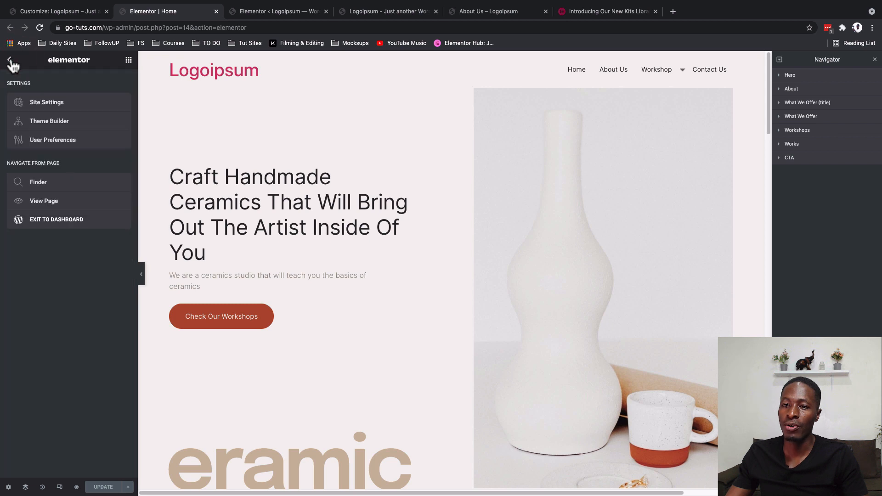
{"action": "left_click", "coordinate": [34, 101]}
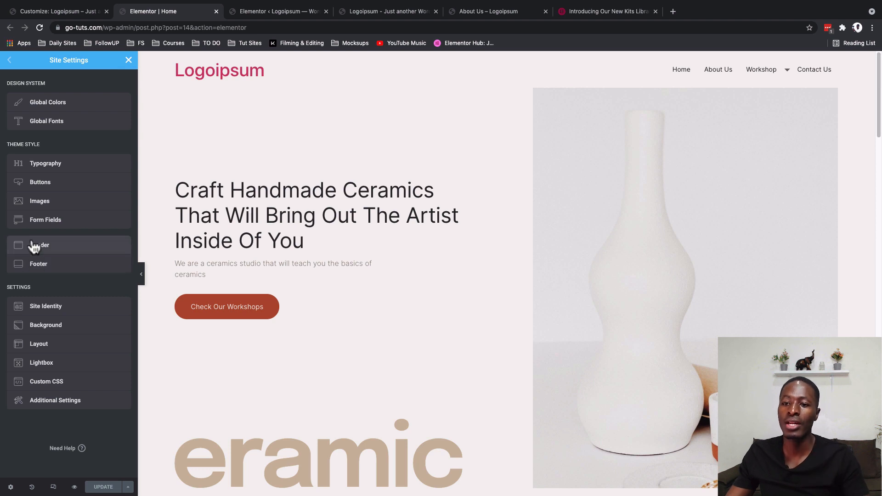
{"action": "left_click", "coordinate": [33, 247]}
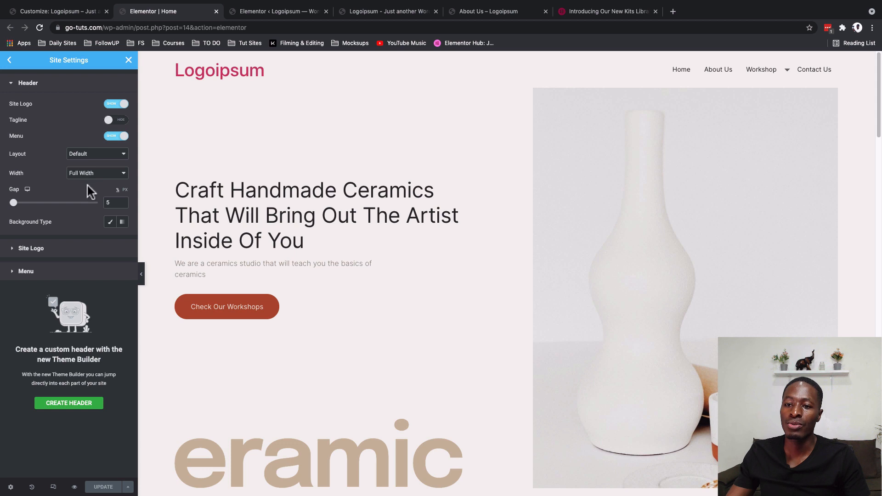
{"action": "left_click", "coordinate": [25, 251]}
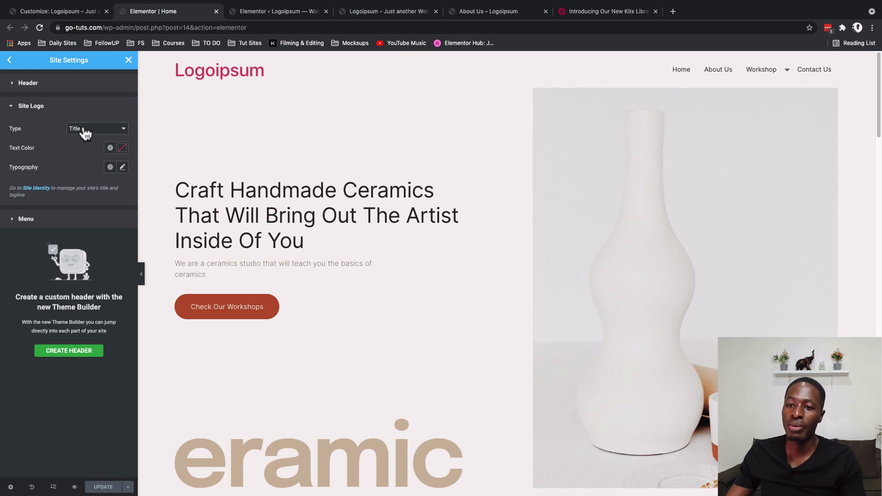
- Look at the site title and tagline fields in the WordPress Customizer's Site Identity section
{"action": "left_click", "coordinate": [42, 14]}
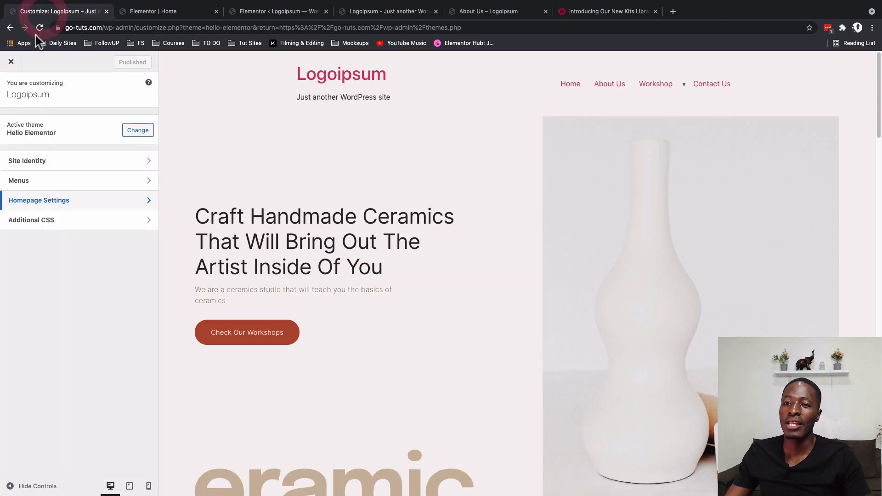
{"action": "left_click", "coordinate": [32, 162]}
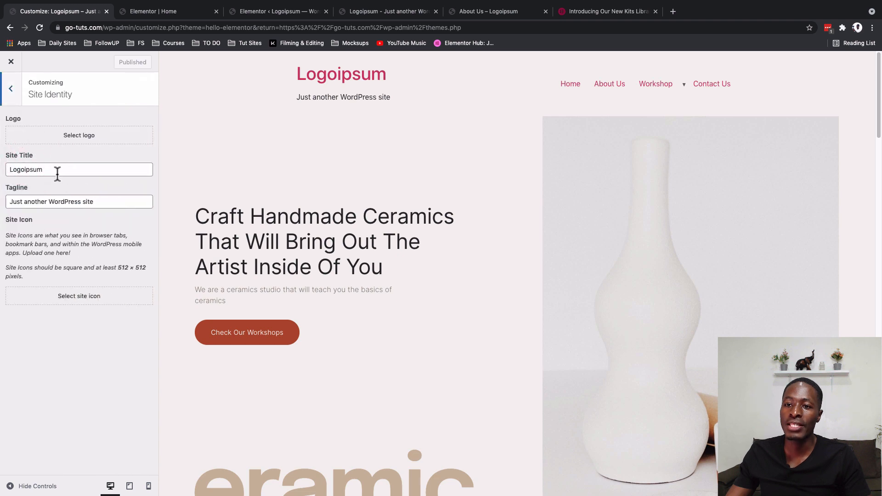
{"action": "left_click_drag", "start_coordinate": [54, 172], "coordinate": [2, 170]}
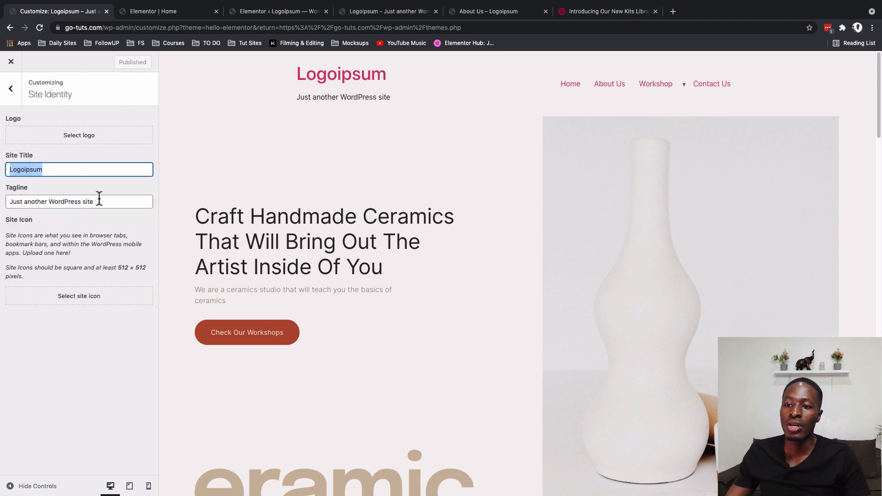
- Return to the Elementor editor, set the site name to "eramic" in the Site Identity settings and save the update
{"action": "left_click", "coordinate": [156, 12]}
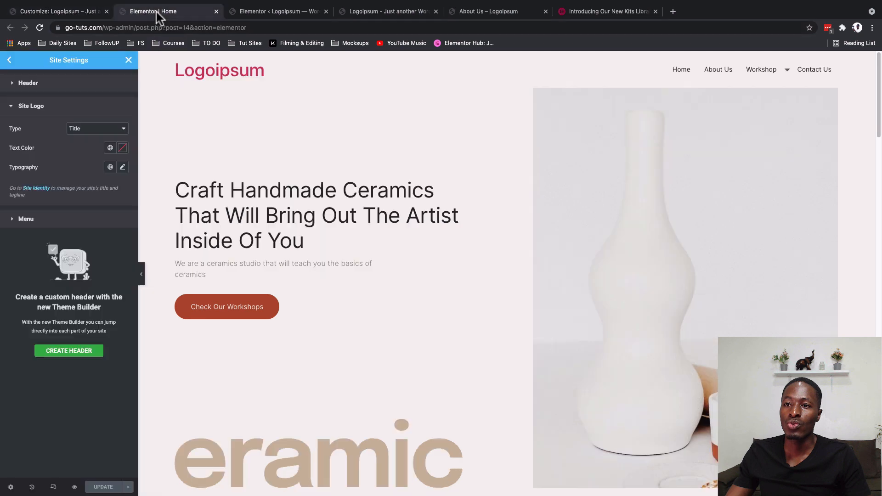
{"action": "left_click", "coordinate": [9, 60]}
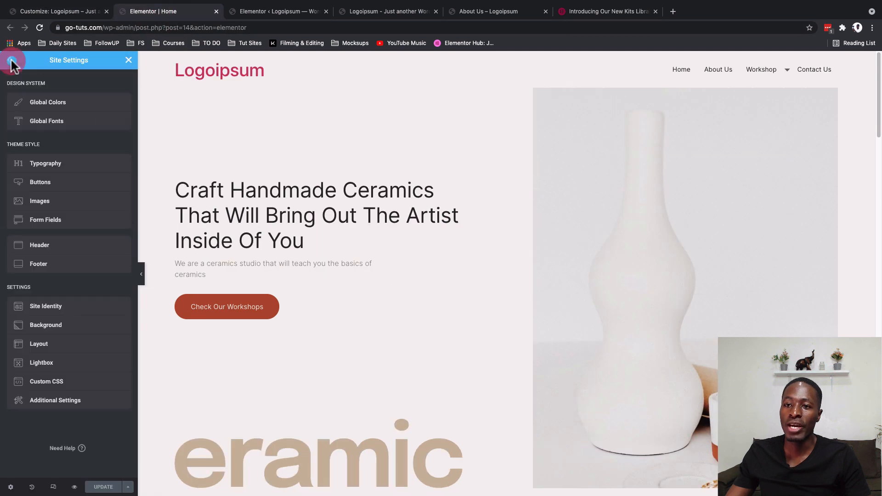
{"action": "left_click", "coordinate": [42, 313]}
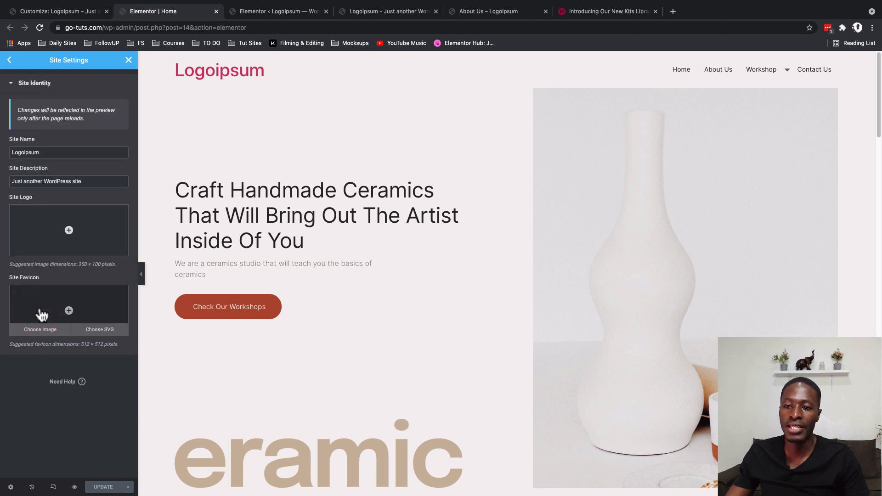
{"action": "left_click_drag", "start_coordinate": [58, 150], "coordinate": [8, 152]}
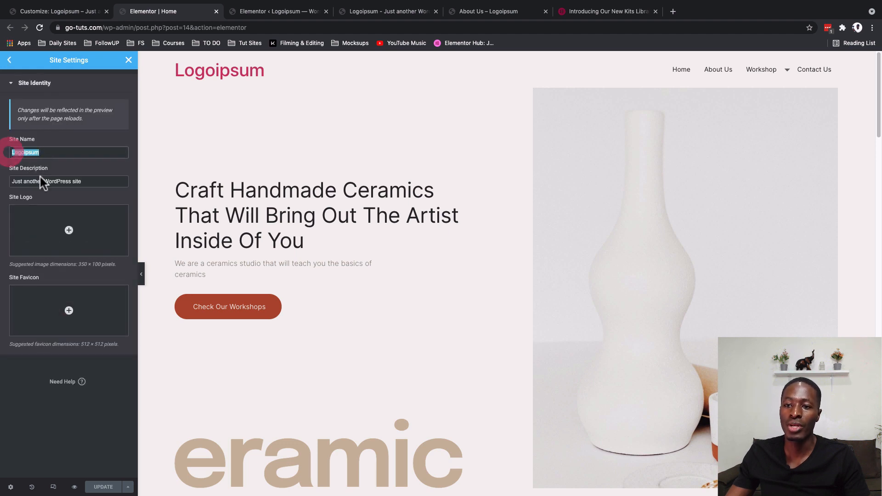
{"action": "left_click_drag", "start_coordinate": [82, 181], "coordinate": [2, 187]}
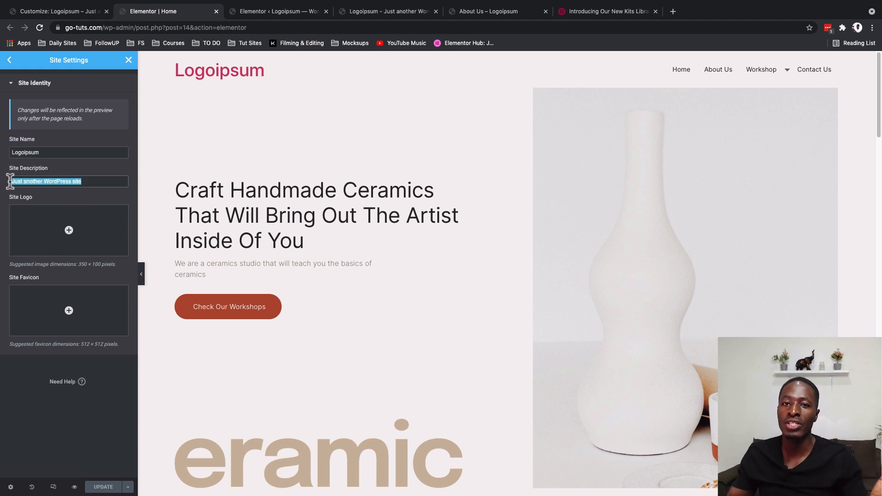
{"action": "left_click_drag", "start_coordinate": [46, 153], "coordinate": [3, 153]}
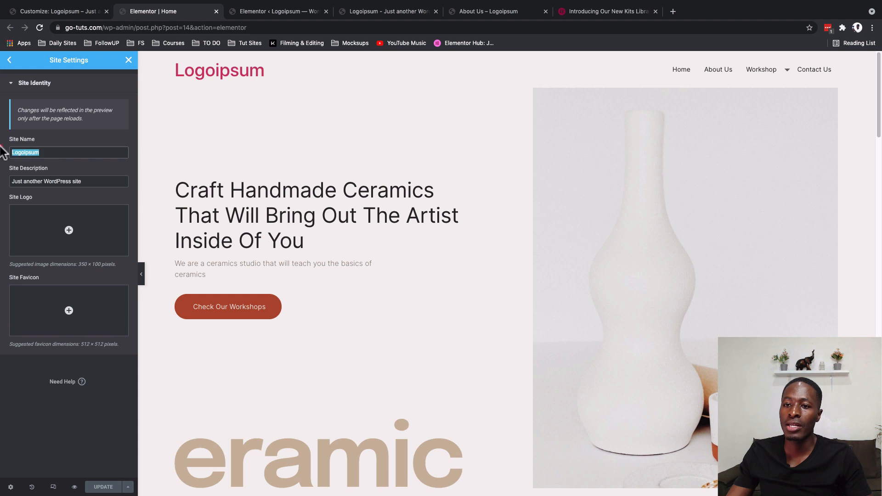
{"action": "key", "text": "BackSpace"}
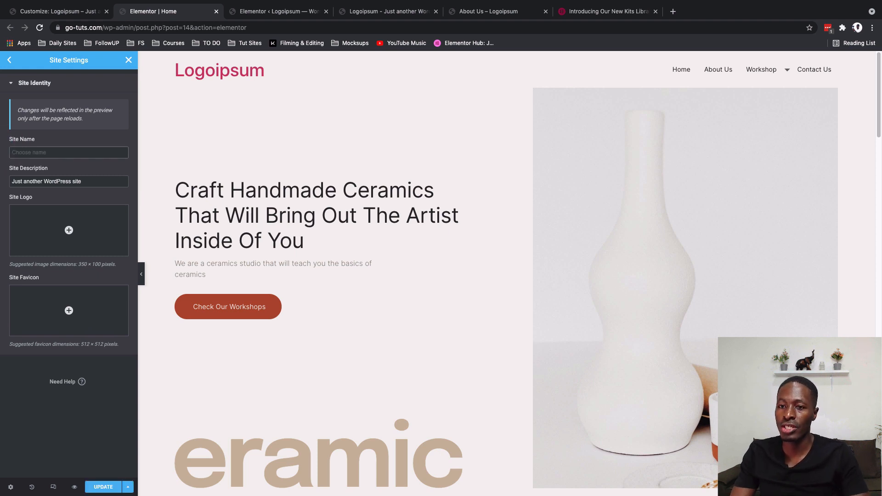
{"action": "type", "text": "erami"}
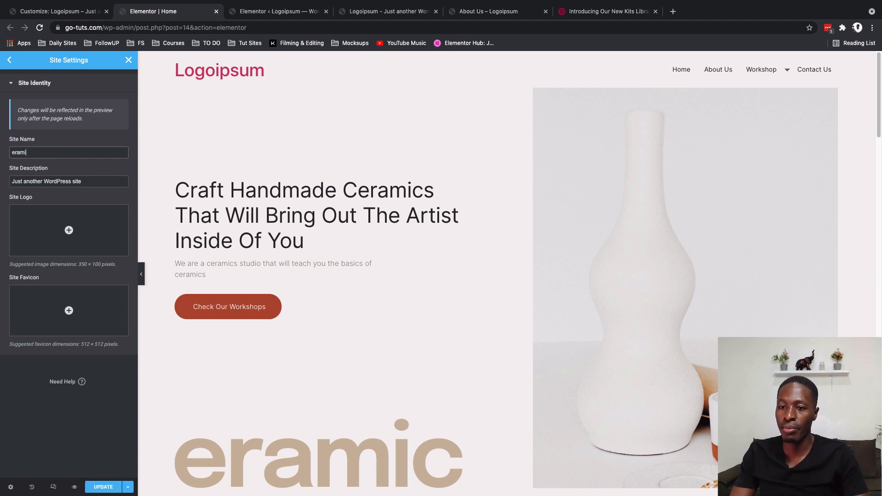
{"action": "type", "text": "c"}
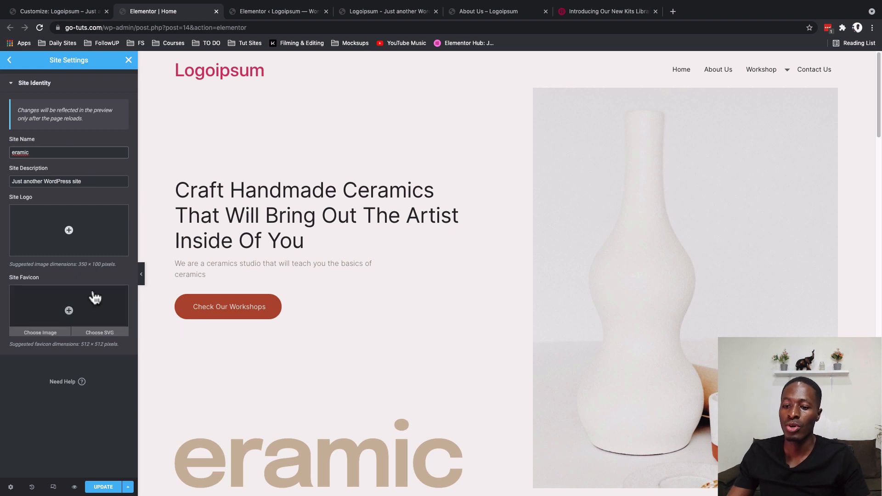
{"action": "left_click", "coordinate": [104, 489]}
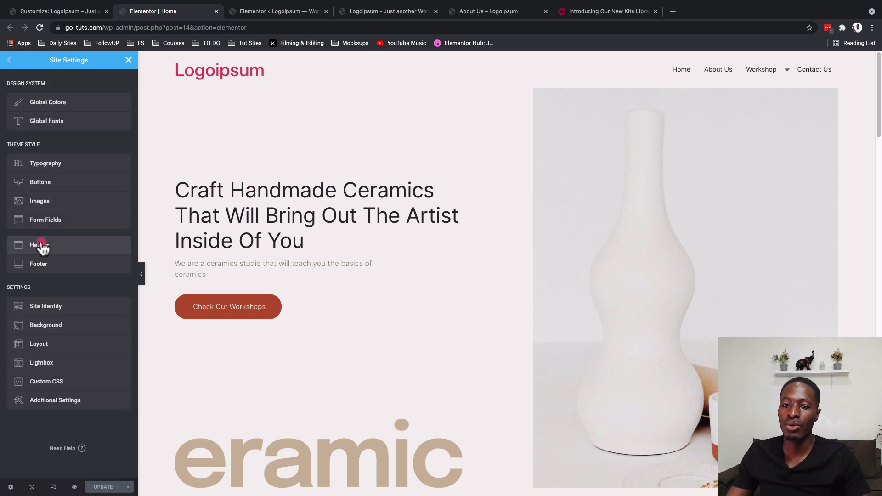
- In the Header settings, set the site logo's text color to the global Accent color
{"action": "left_click", "coordinate": [40, 247]}
{"action": "left_click", "coordinate": [55, 248]}
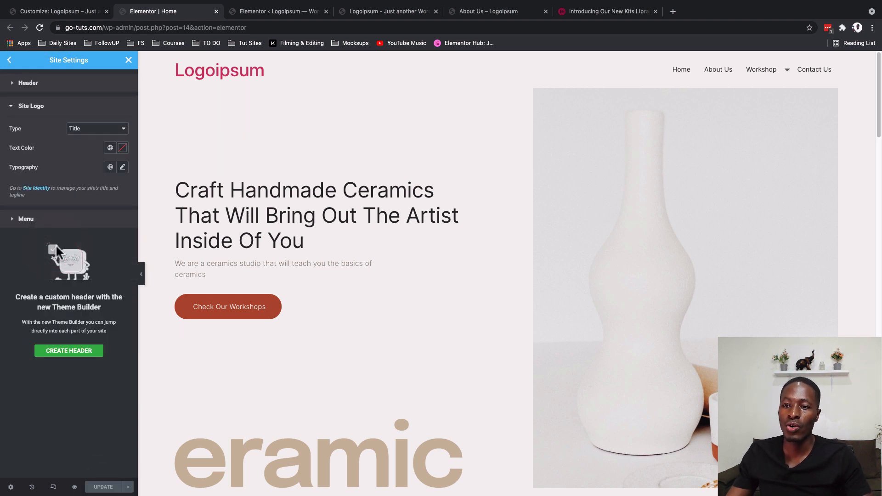
{"action": "left_click", "coordinate": [111, 149]}
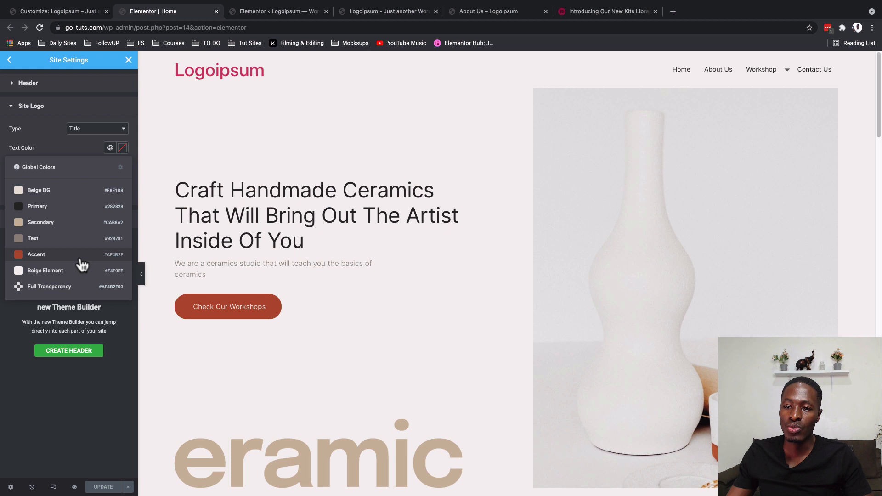
{"action": "left_click", "coordinate": [55, 254]}
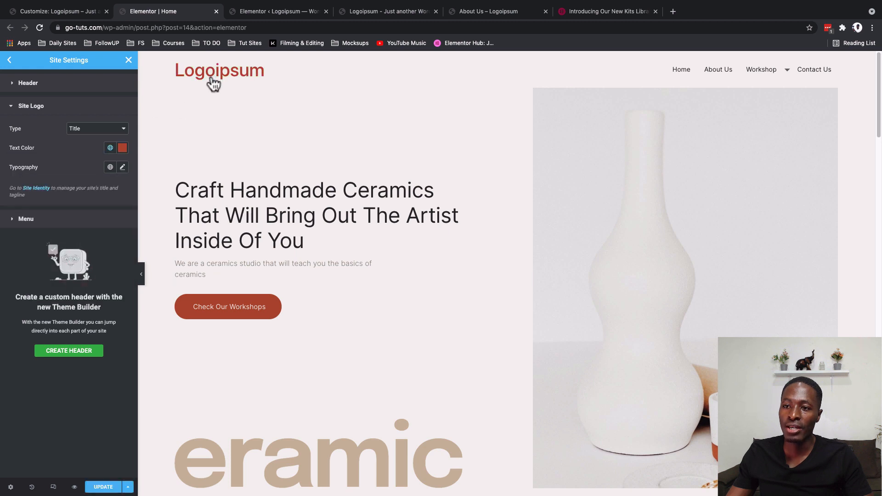
{"action": "left_click", "coordinate": [110, 148]}
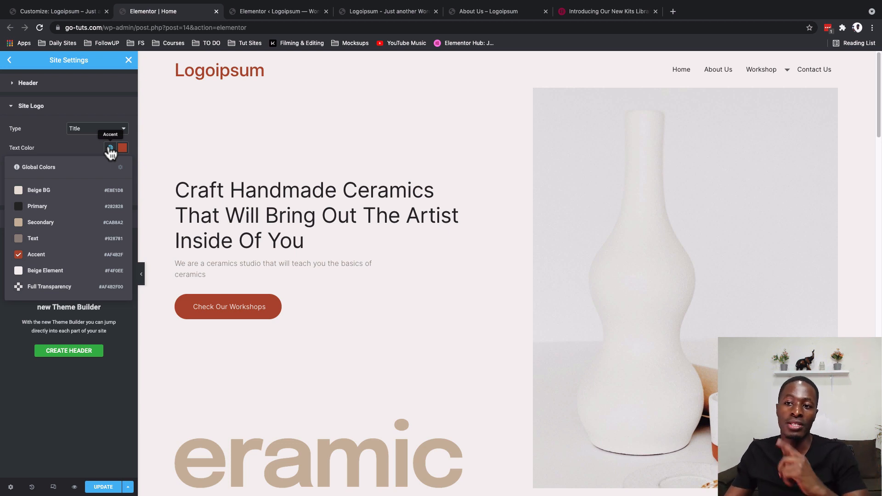
{"action": "left_click", "coordinate": [55, 152]}
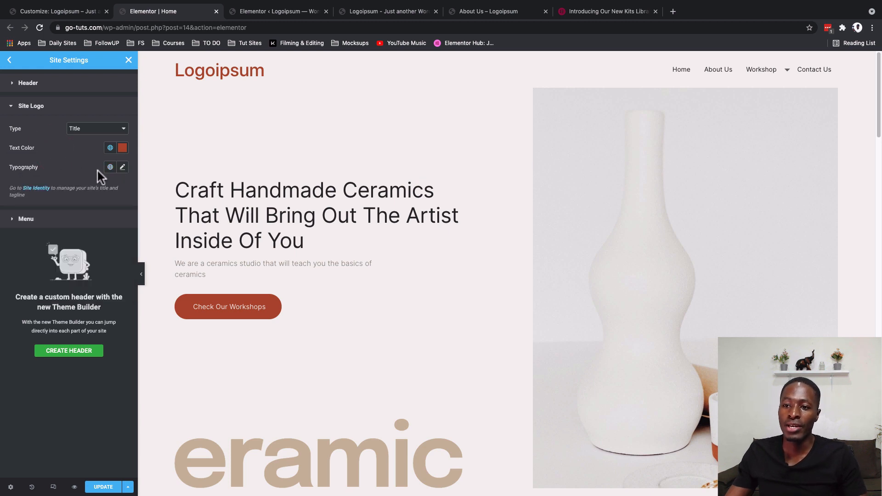
- Apply the global Primary font to the site logo and set its font weight to 800
{"action": "left_click", "coordinate": [109, 168]}
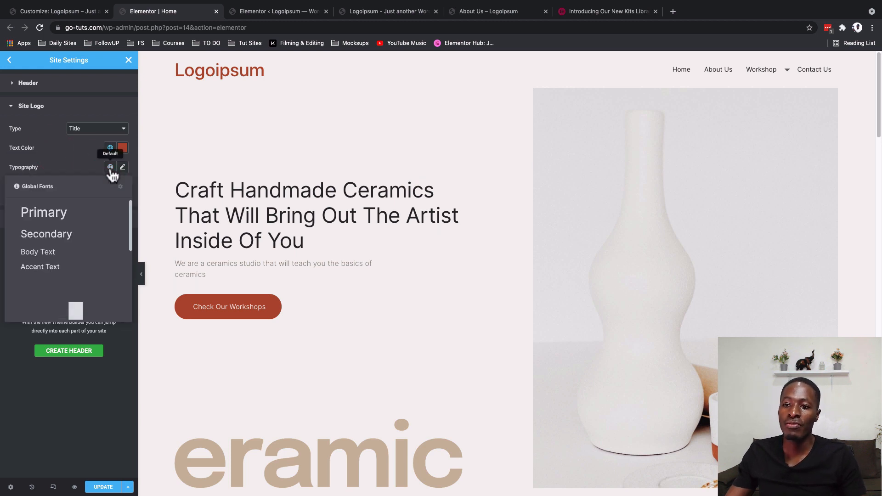
{"action": "left_click", "coordinate": [63, 221]}
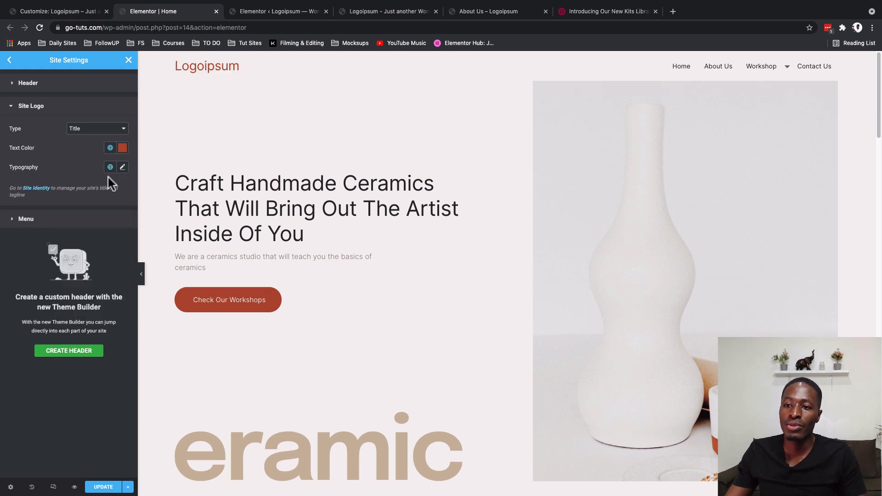
{"action": "left_click", "coordinate": [123, 168]}
{"action": "left_click", "coordinate": [122, 167]}
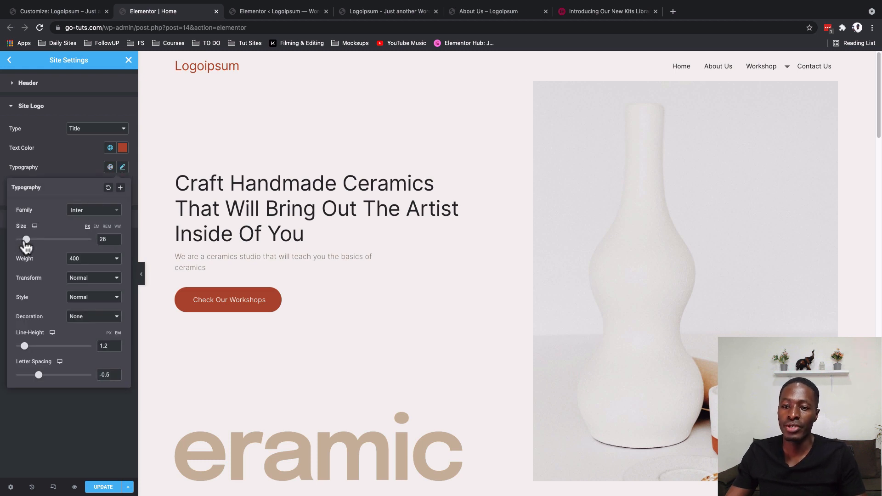
{"action": "left_click", "coordinate": [87, 258]}
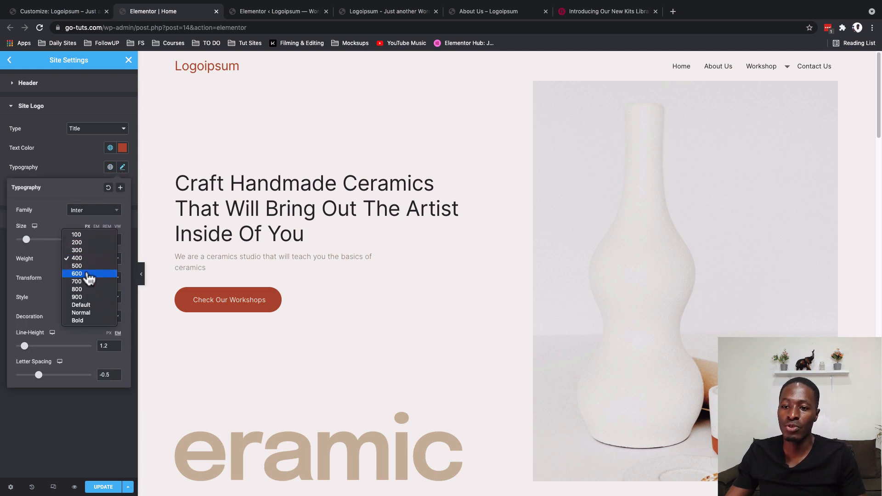
{"action": "left_click", "coordinate": [77, 289]}
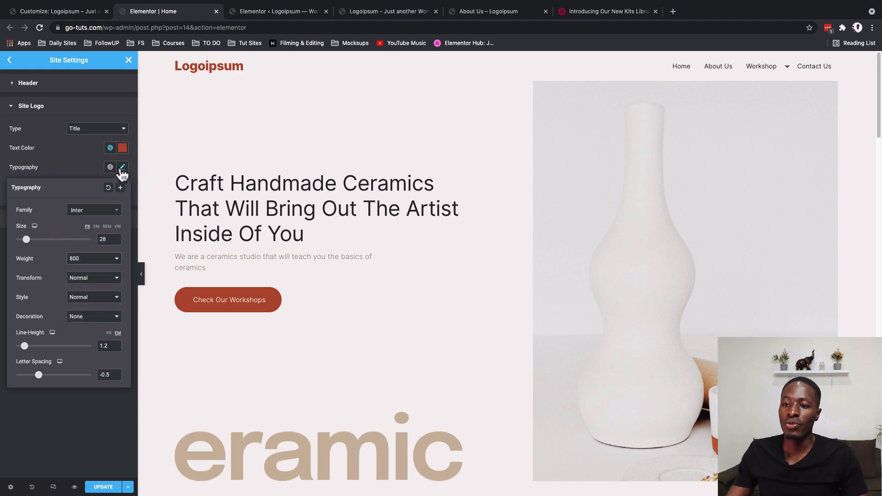
{"action": "left_click", "coordinate": [123, 168]}
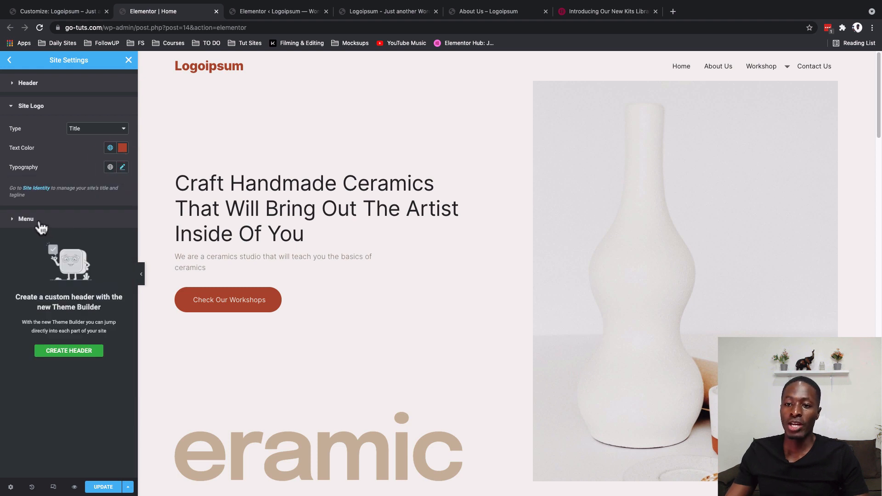
- Set the header menu's color to the global Accent color
{"action": "left_click", "coordinate": [39, 221]}
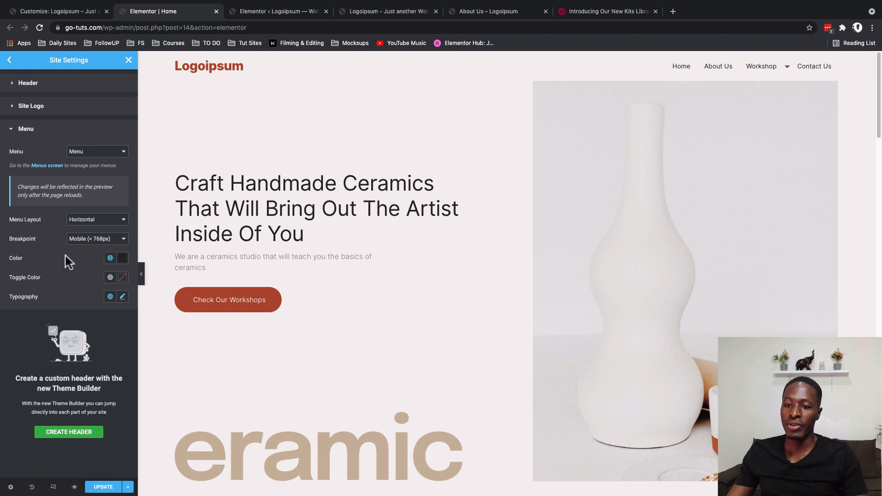
{"action": "left_click", "coordinate": [110, 258]}
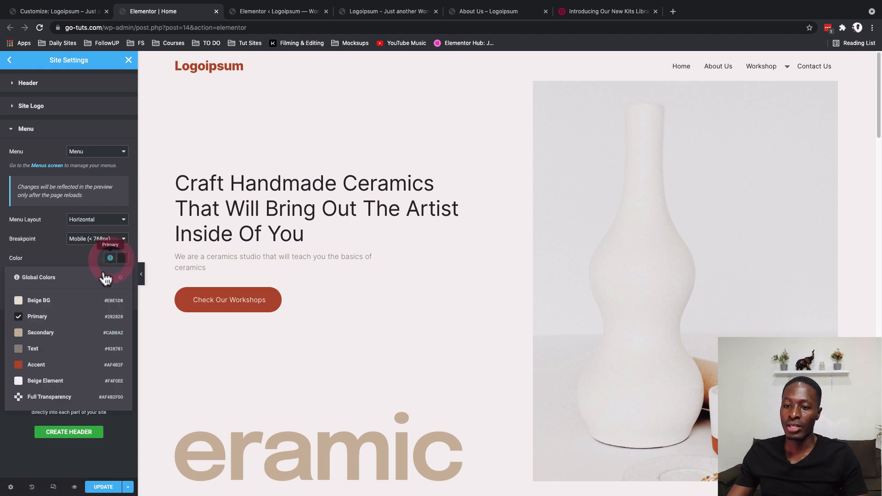
{"action": "left_click", "coordinate": [44, 365]}
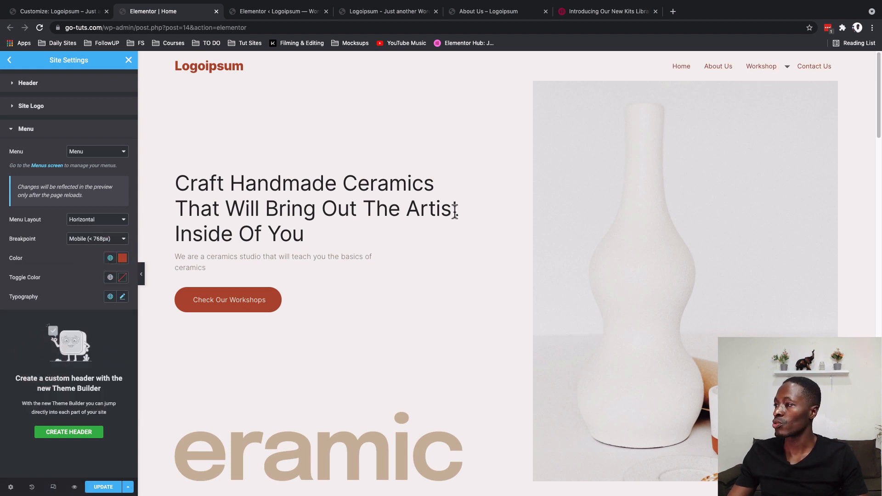
{"action": "mouse_move", "coordinate": [773, 76]}
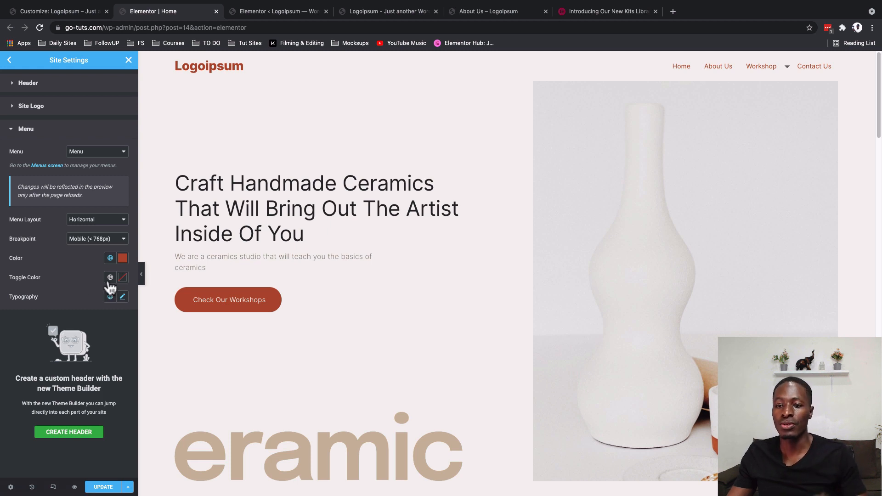
- Try the global Beige Element and Secondary colors on the header menu's mobile toggle
{"action": "left_click", "coordinate": [111, 278]}
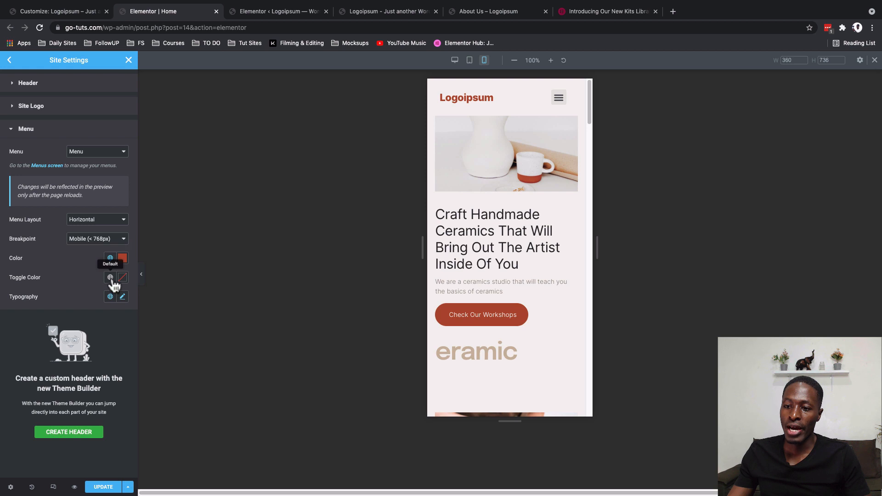
{"action": "left_click", "coordinate": [111, 278]}
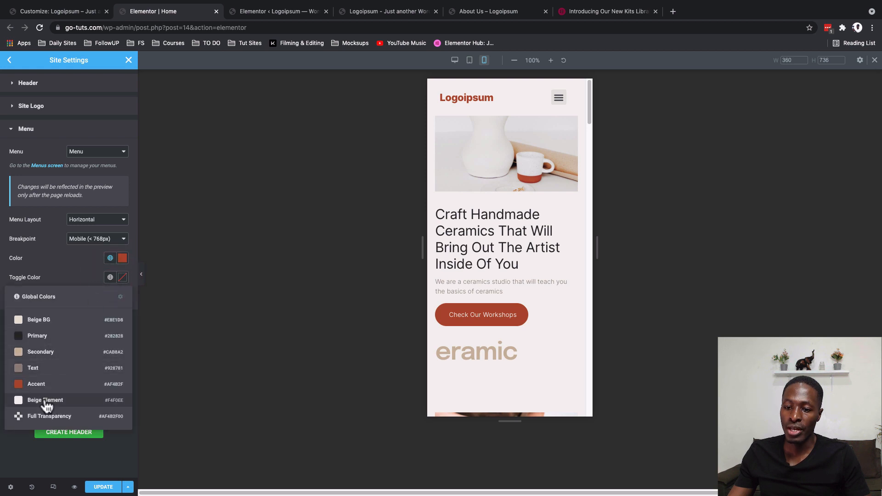
{"action": "left_click", "coordinate": [45, 399]}
{"action": "left_click", "coordinate": [111, 278]}
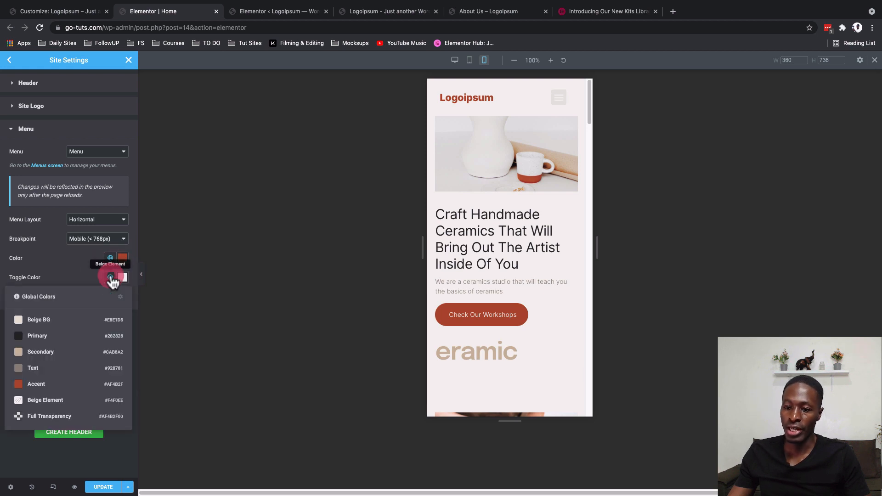
{"action": "left_click", "coordinate": [52, 353]}
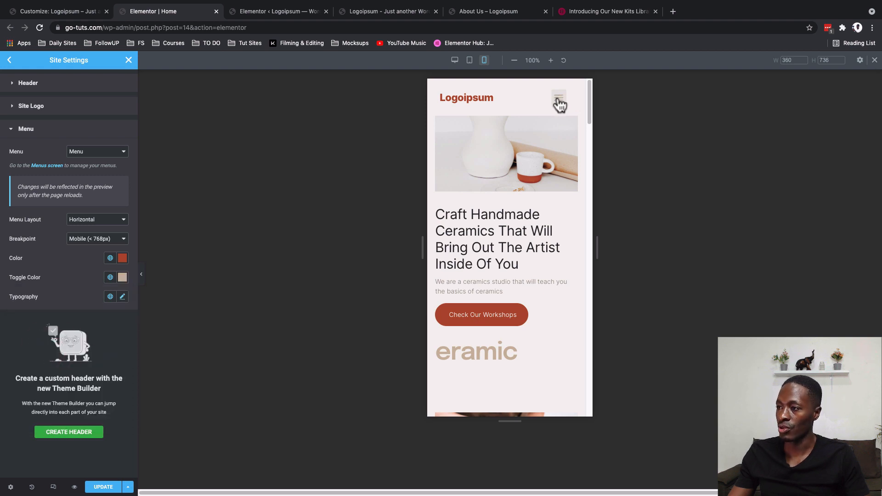
- Set the header menu's toggle color to the global Primary color
{"action": "left_click", "coordinate": [111, 278]}
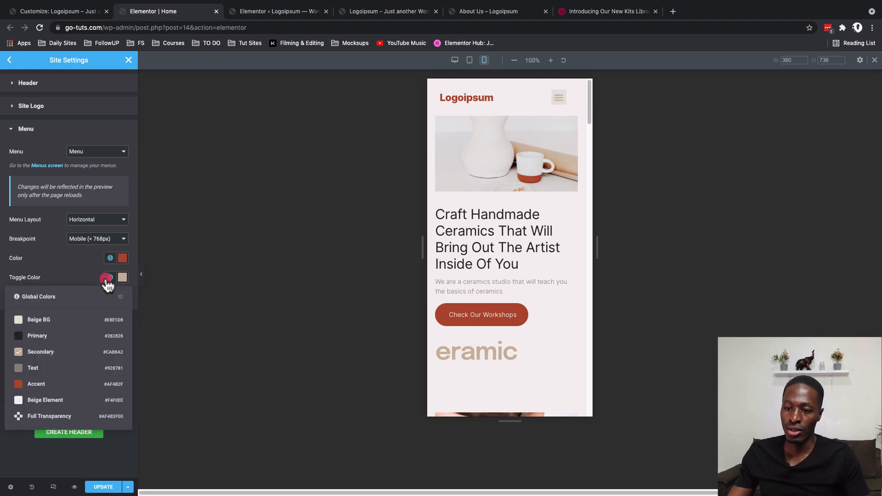
{"action": "left_click", "coordinate": [44, 337]}
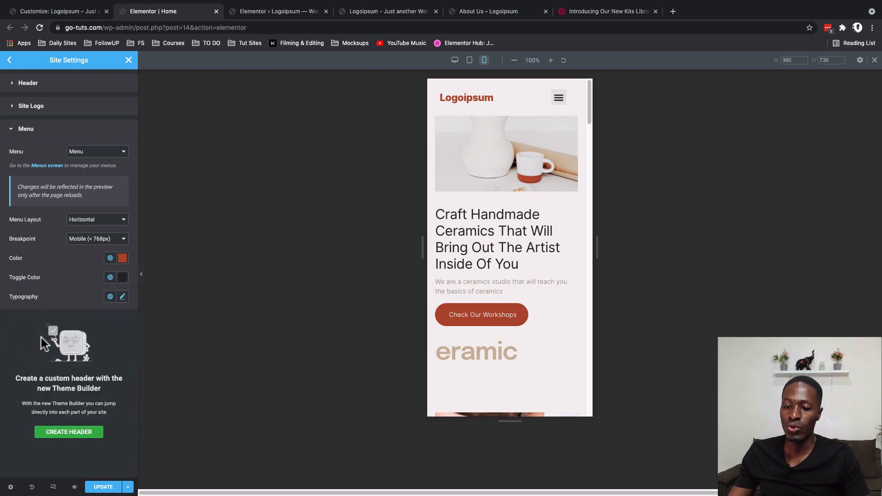
{"action": "left_click", "coordinate": [110, 279]}
{"action": "left_click", "coordinate": [110, 280]}
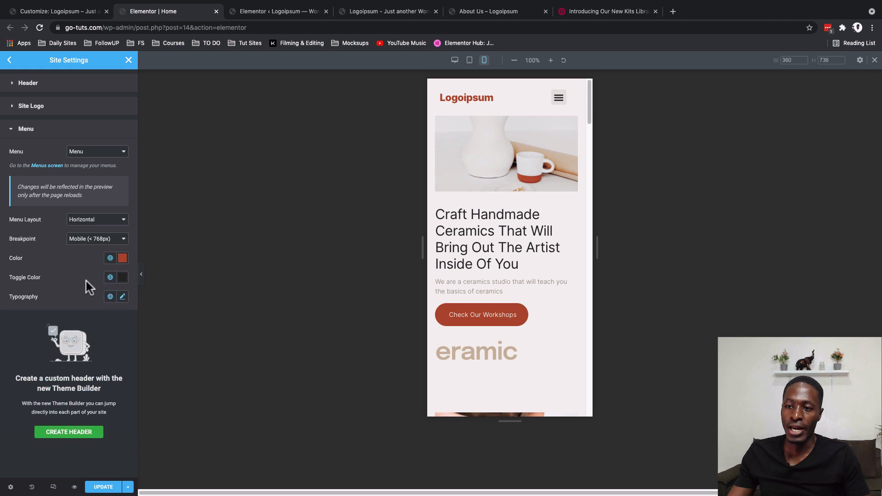
- Switch the page preview back to desktop and open the Footer section of Site Settings
{"action": "left_click", "coordinate": [455, 64]}
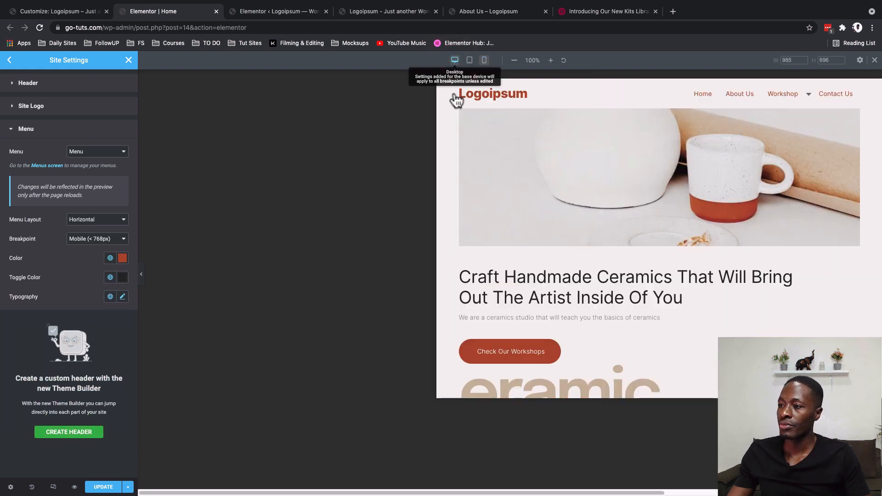
{"action": "scroll", "coordinate": [597, 366], "scroll_direction": "down", "scroll_amount": 15}
{"action": "scroll", "coordinate": [597, 366], "scroll_direction": "down", "scroll_amount": 10}
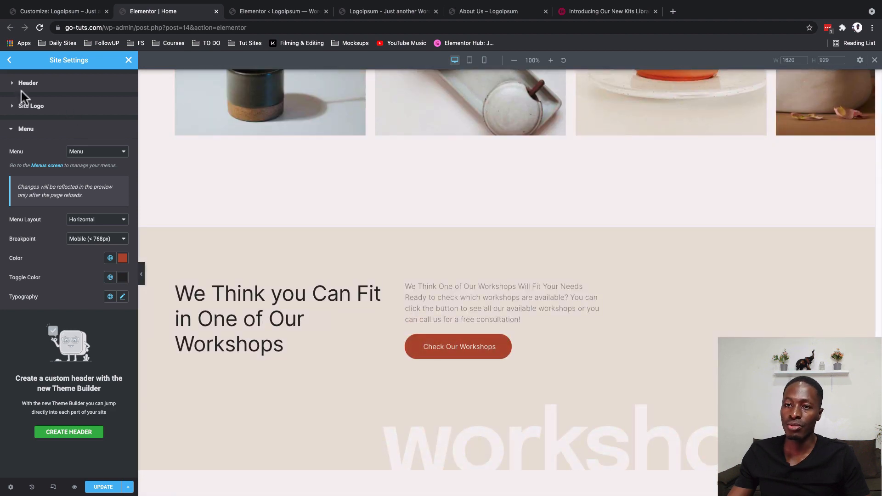
{"action": "left_click", "coordinate": [9, 60]}
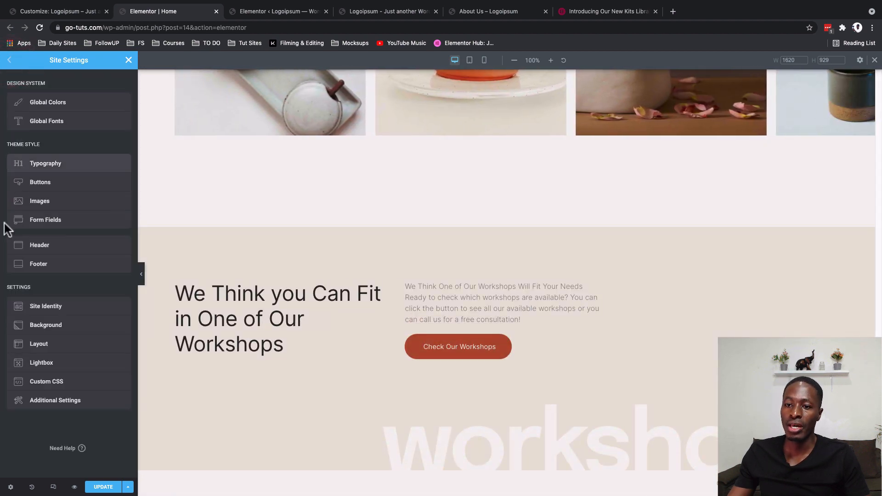
{"action": "left_click", "coordinate": [35, 269]}
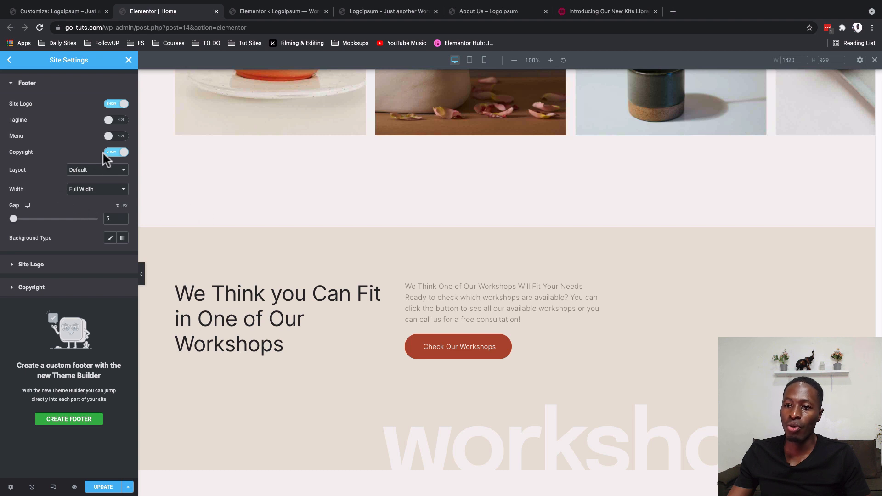
- Set the footer's site logo type to Title and its text color to the global Accent color
{"action": "left_click", "coordinate": [54, 267]}
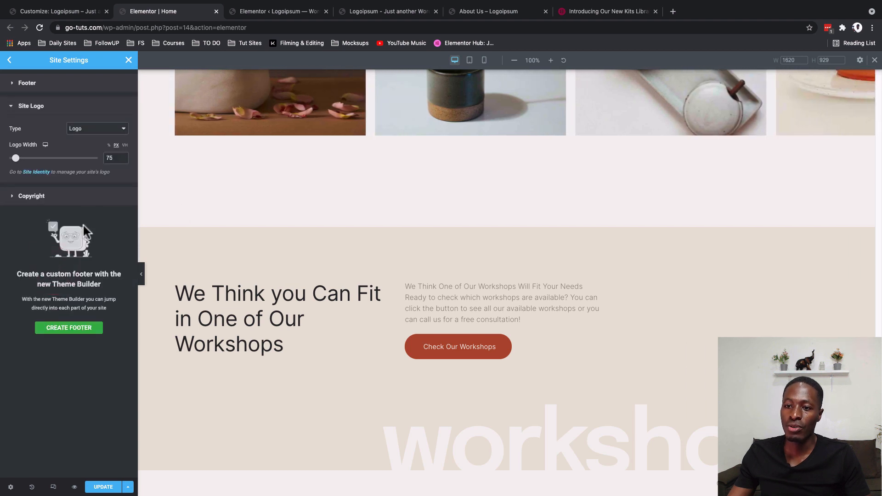
{"action": "left_click", "coordinate": [82, 133]}
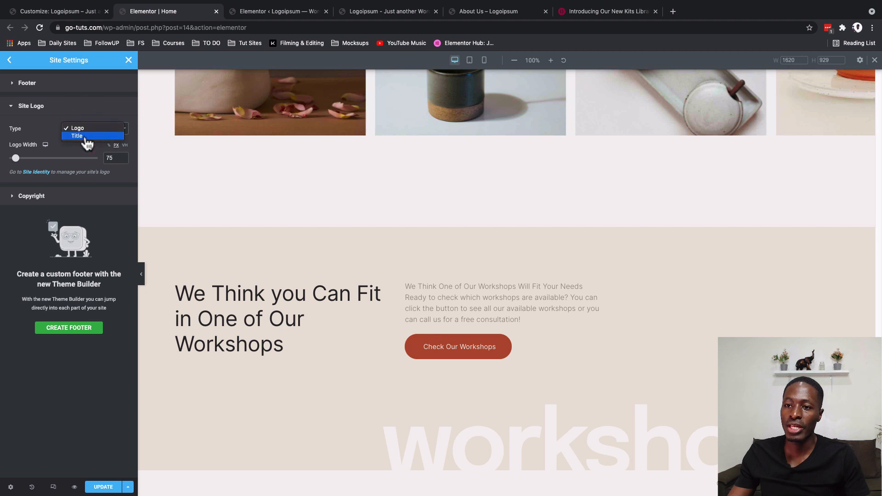
{"action": "left_click", "coordinate": [87, 143]}
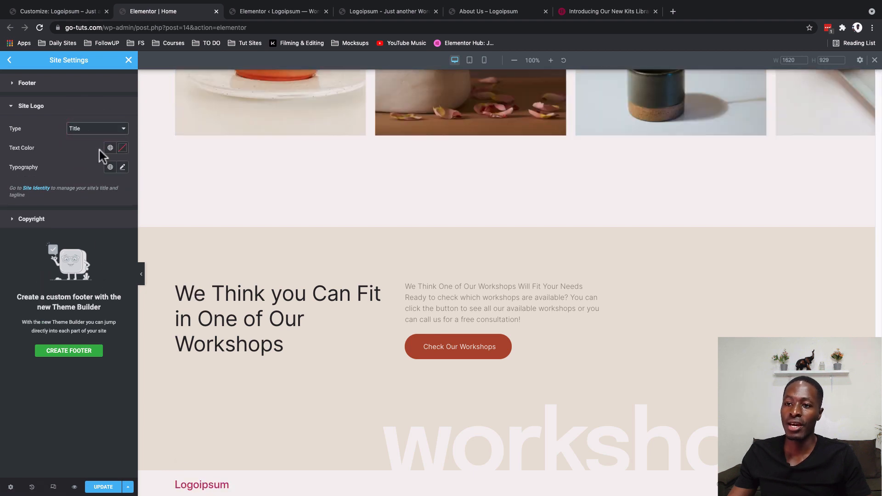
{"action": "left_click", "coordinate": [110, 148]}
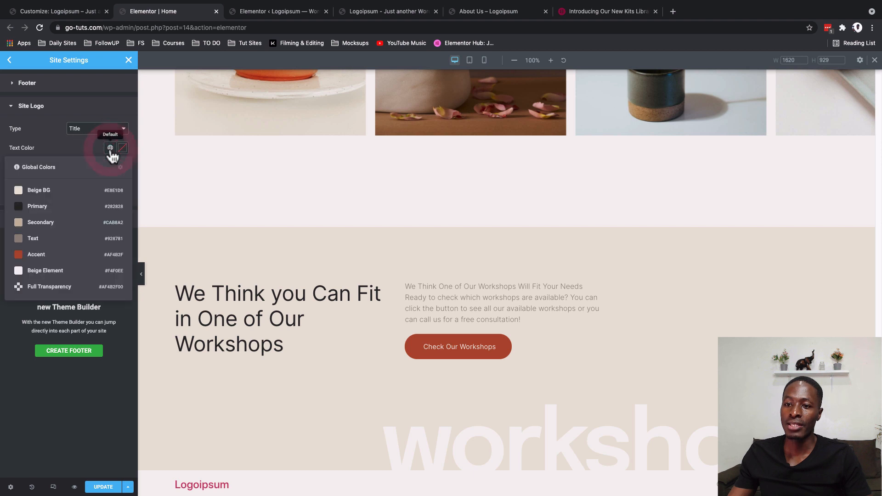
{"action": "left_click", "coordinate": [44, 255]}
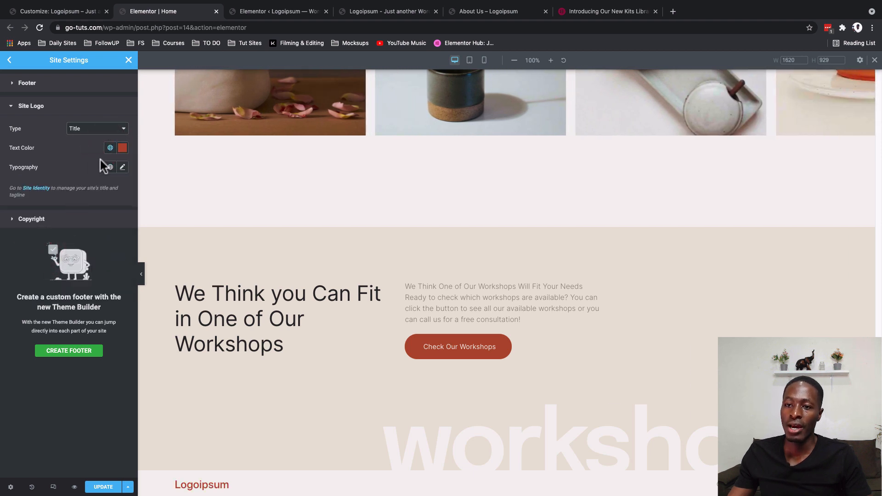
- Set the font size of the footer's site logo to 15 px
{"action": "left_click", "coordinate": [123, 167]}
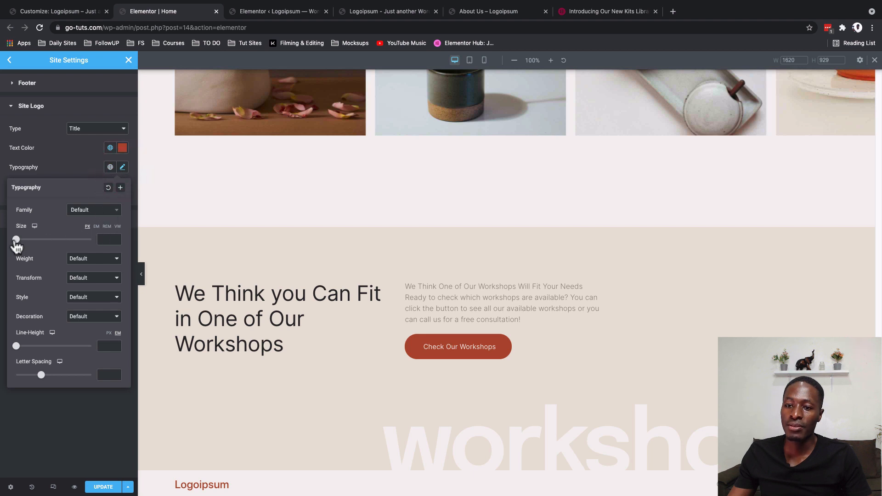
{"action": "left_click_drag", "start_coordinate": [16, 244], "coordinate": [21, 246]}
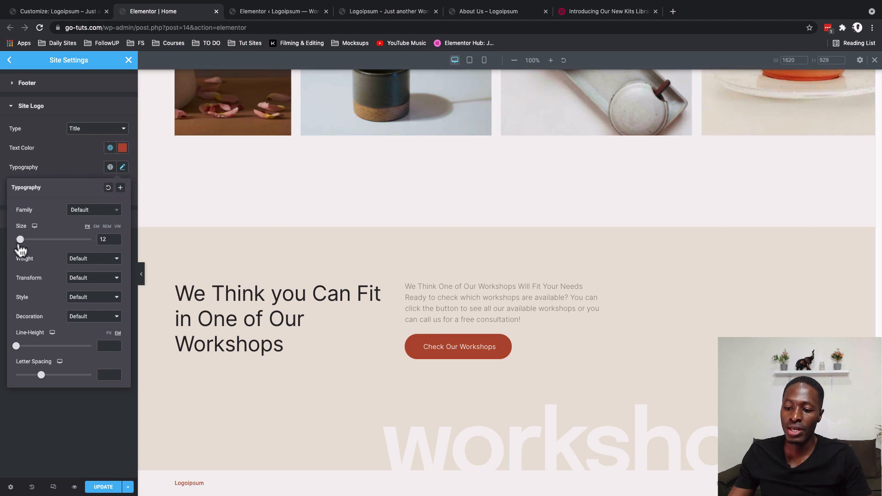
{"action": "double_click", "coordinate": [104, 240]}
{"action": "type", "text": "15"}
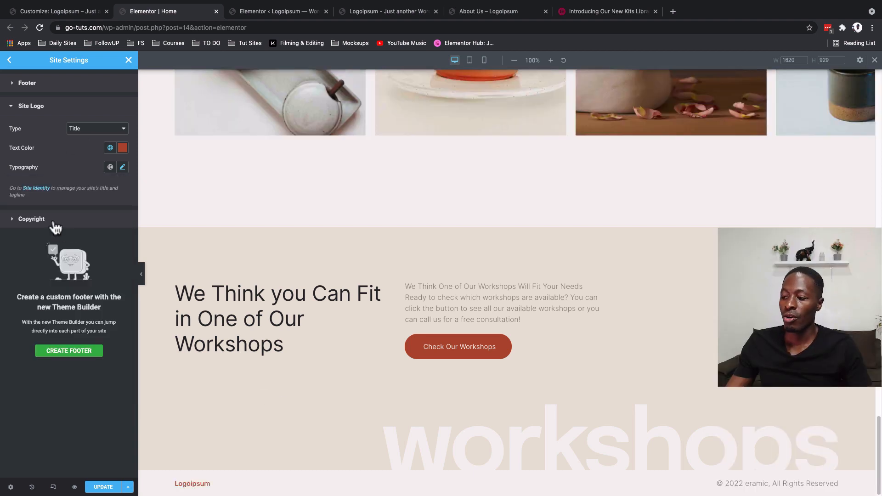
{"action": "left_click", "coordinate": [53, 223]}
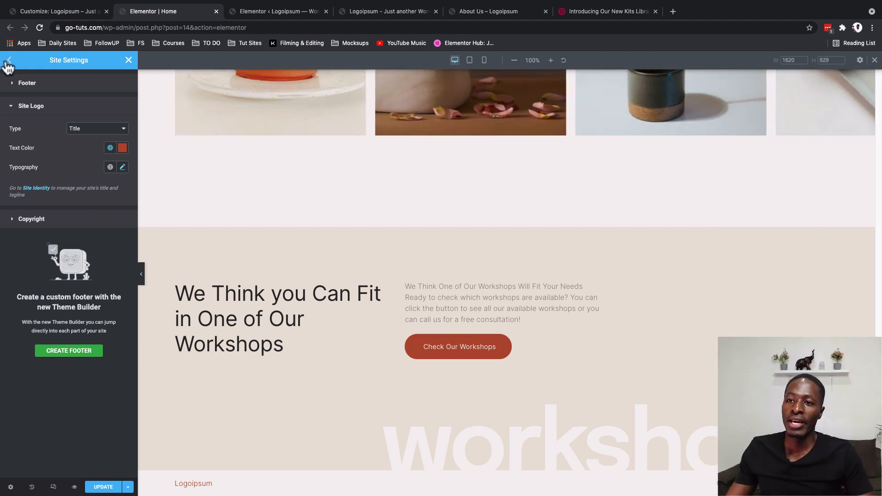
- In the Global Colors settings, change the Accent color to the dark green #22573A
{"action": "left_click", "coordinate": [8, 61]}
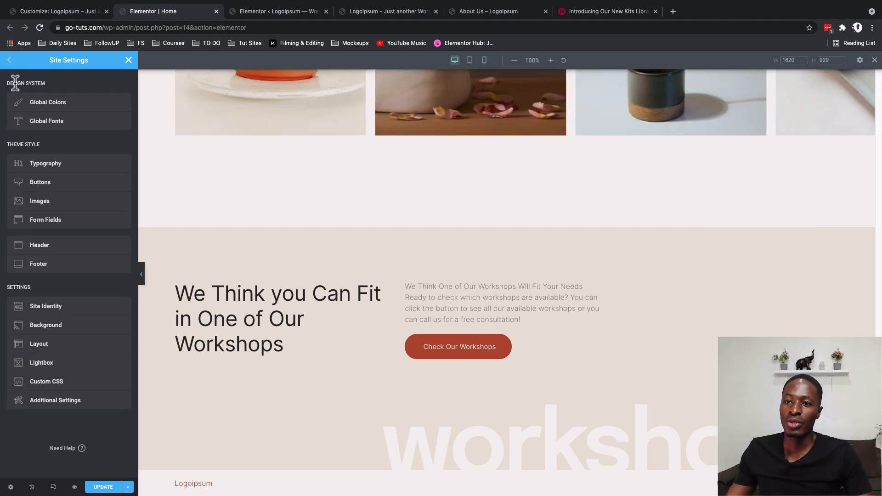
{"action": "triple_click", "coordinate": [16, 83]}
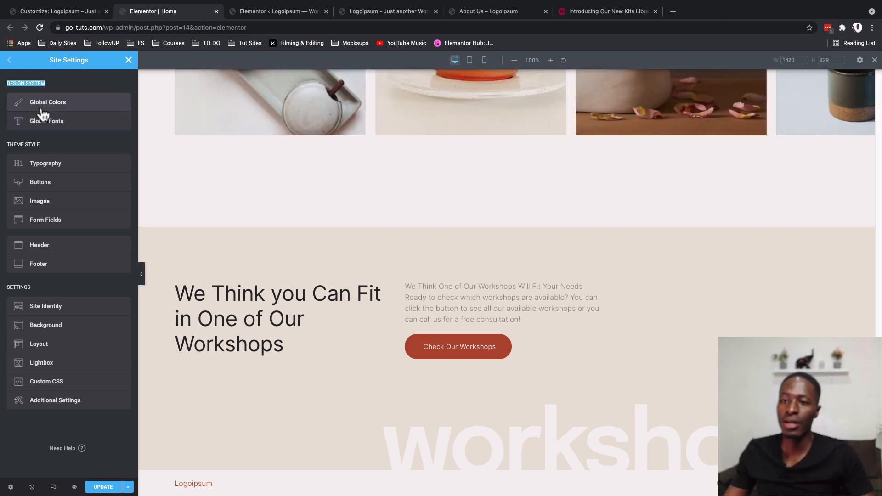
{"action": "left_click", "coordinate": [42, 107]}
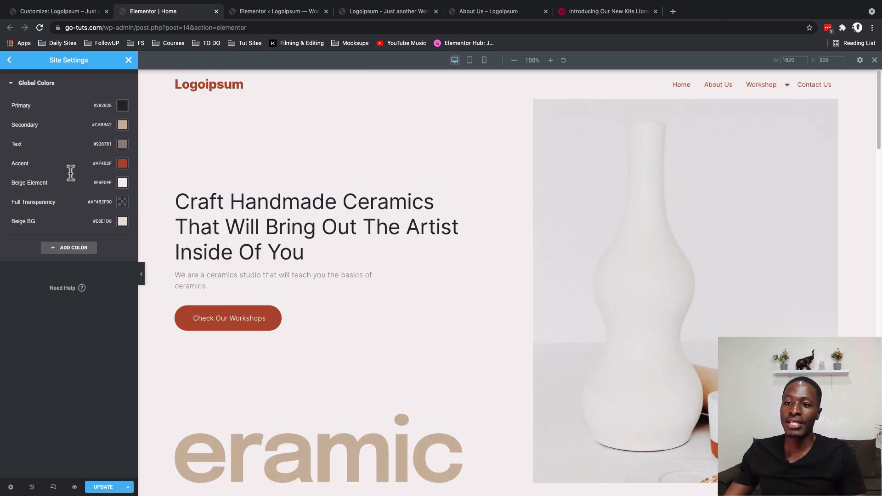
{"action": "left_click", "coordinate": [122, 166]}
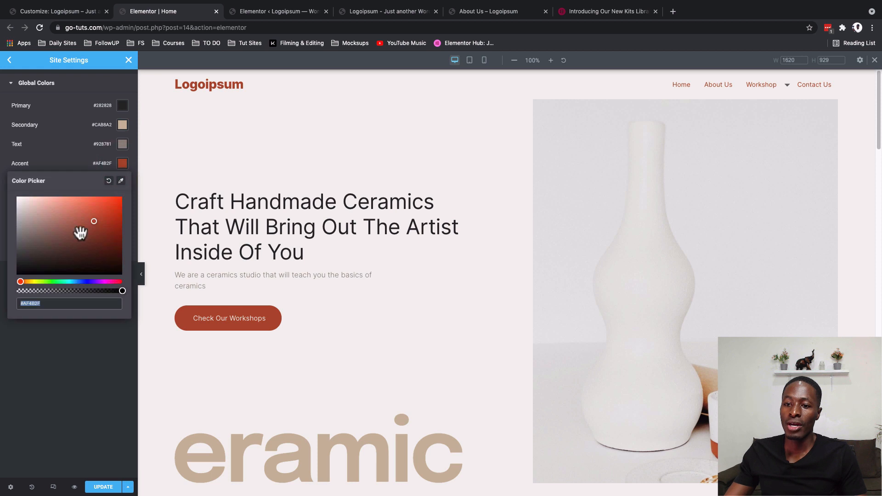
{"action": "triple_click", "coordinate": [49, 306]}
{"action": "key", "text": "super+c"}
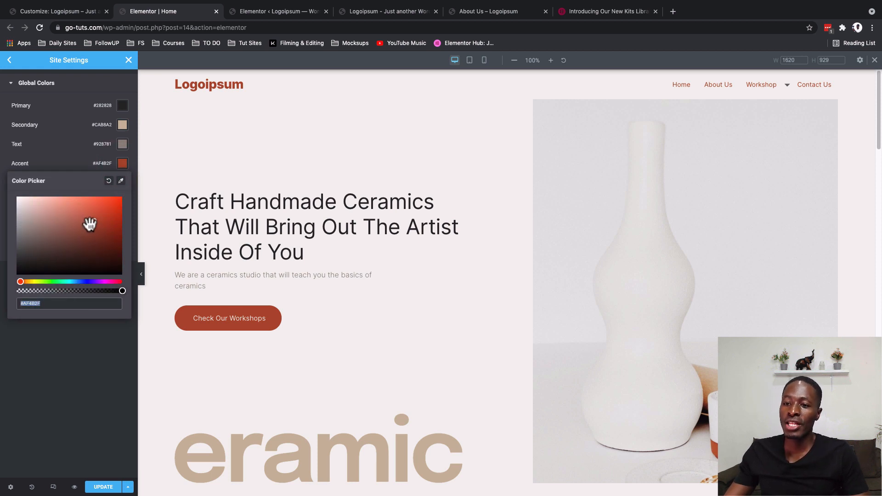
{"action": "mouse_move", "coordinate": [94, 227]}
{"action": "left_mouse_down"}
{"action": "mouse_move", "coordinate": [112, 244]}
{"action": "mouse_move", "coordinate": [109, 252]}
{"action": "left_mouse_up"}
{"action": "left_click_drag", "start_coordinate": [61, 248], "coordinate": [20, 216]}
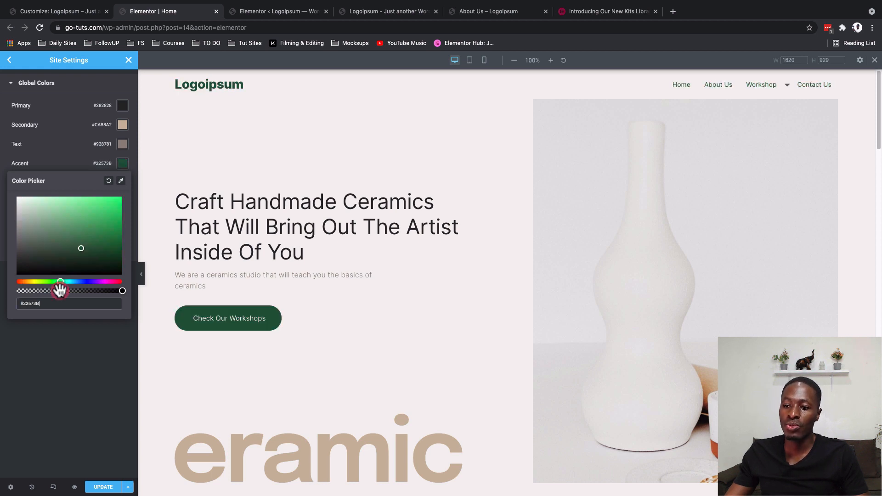
{"action": "left_click_drag", "start_coordinate": [60, 282], "coordinate": [59, 282]}
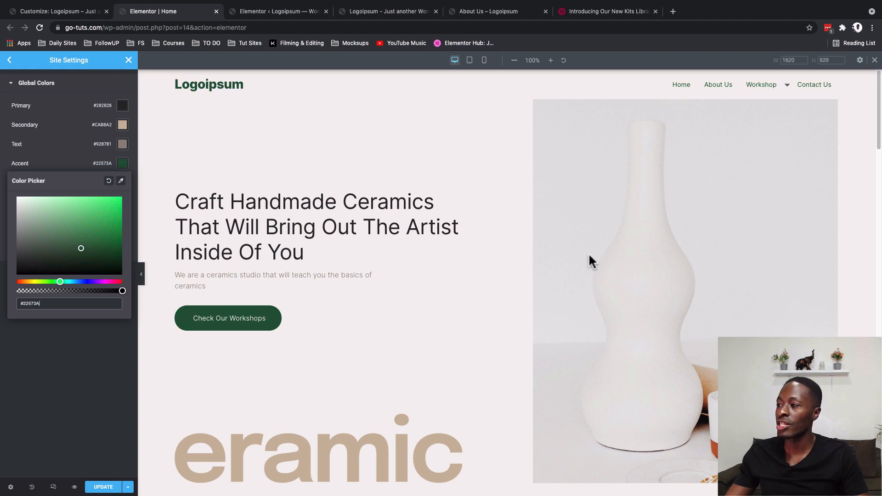
- Examine the green accent across the home page and restore the Accent color to #AF4B2F
{"action": "scroll", "coordinate": [280, 349], "scroll_direction": "down", "scroll_amount": 15}
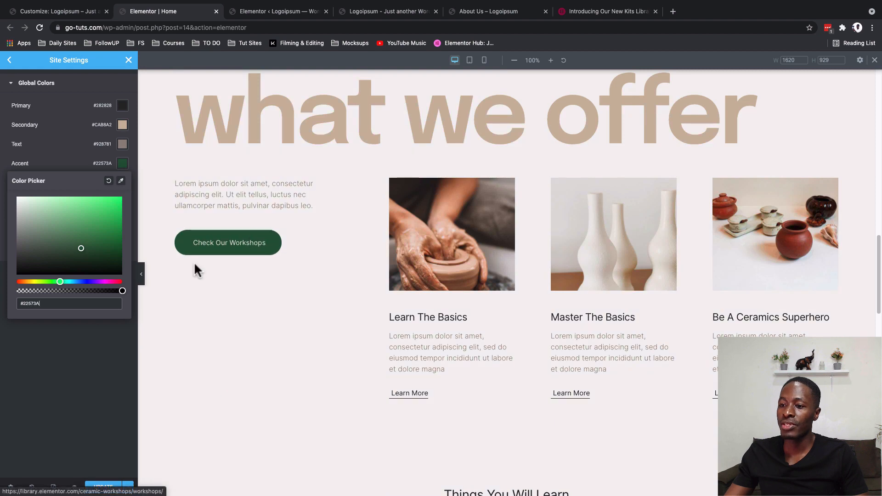
{"action": "scroll", "coordinate": [321, 342], "scroll_direction": "down", "scroll_amount": 10}
{"action": "scroll", "coordinate": [323, 340], "scroll_direction": "down", "scroll_amount": 8}
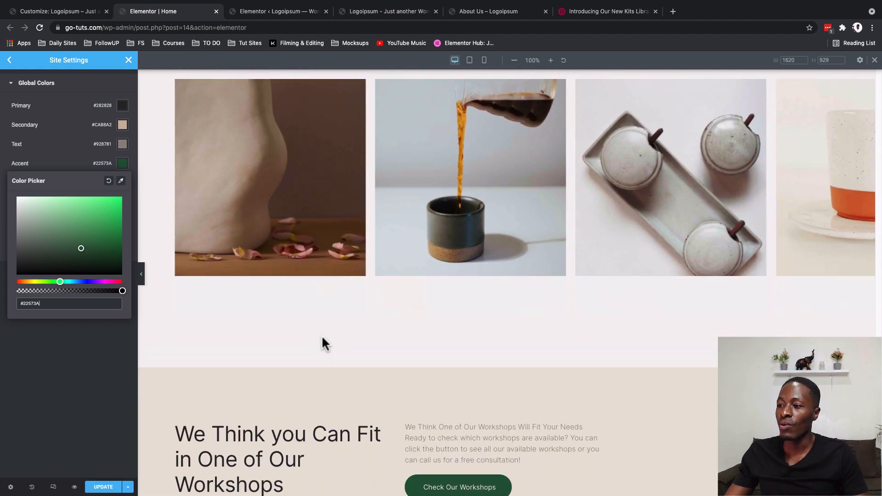
{"action": "scroll", "coordinate": [322, 340], "scroll_direction": "up", "scroll_amount": 12}
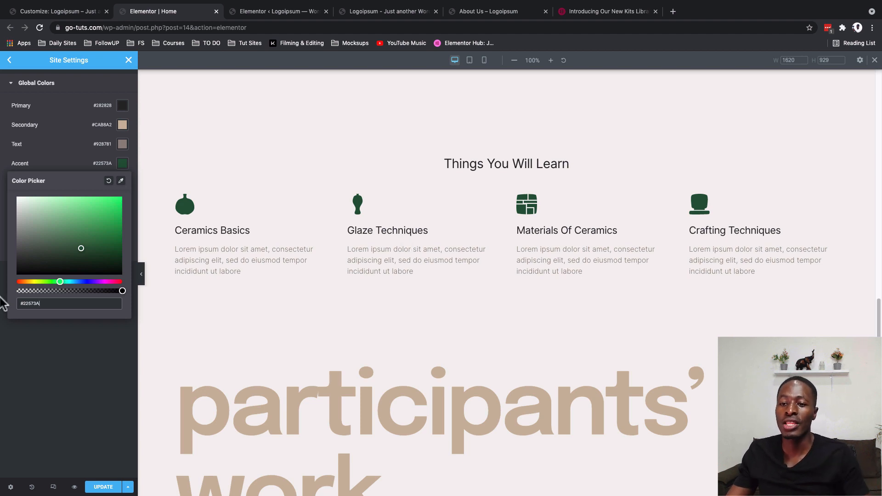
{"action": "key", "text": "super+v"}
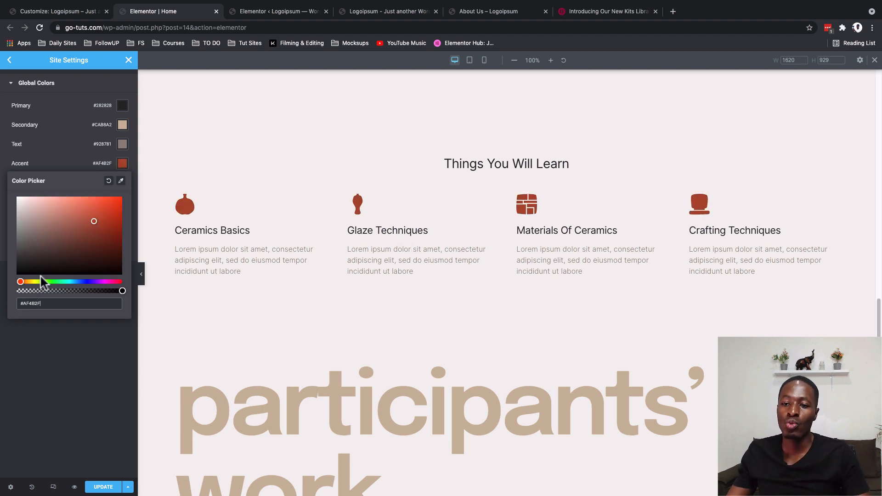
{"action": "left_click", "coordinate": [59, 162]}
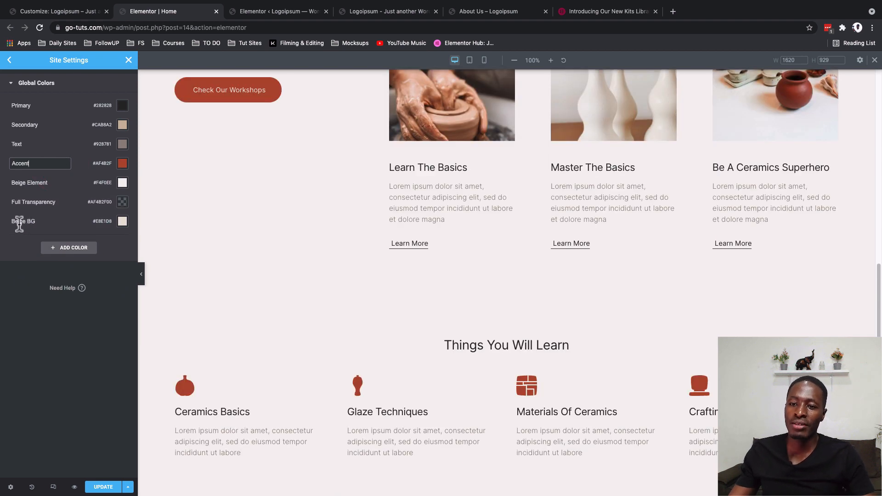
- Try other shades such as #9F6868 for the Beige BG global color, check the workshops section, and restore #E8E1D8
{"action": "left_click", "coordinate": [123, 221]}
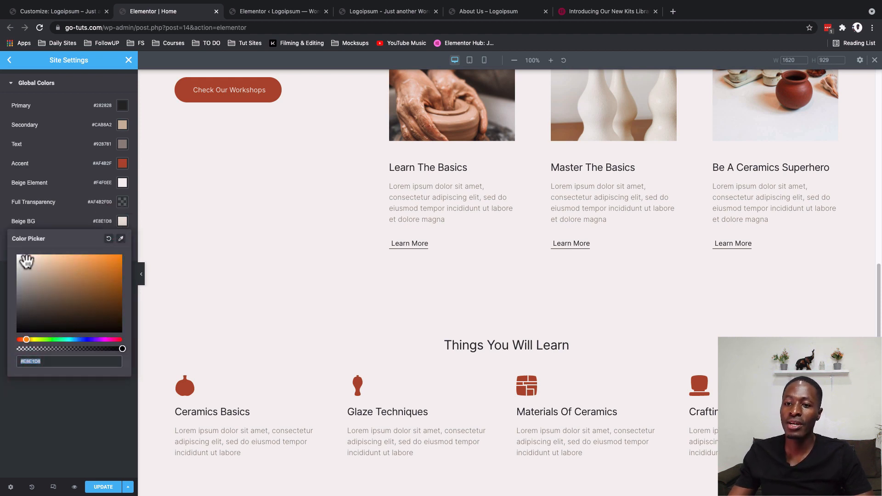
{"action": "type", "text": "#A76868"}
{"action": "left_click_drag", "start_coordinate": [54, 285], "coordinate": [54, 284]}
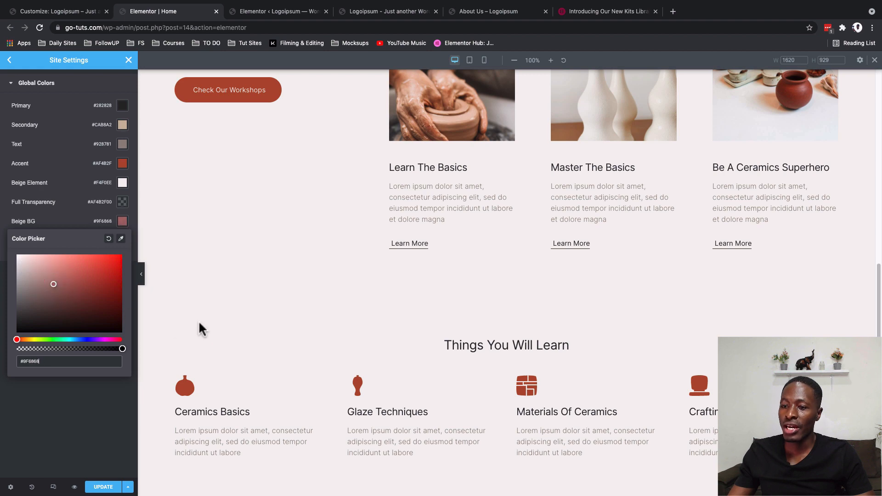
{"action": "scroll", "coordinate": [198, 321], "scroll_direction": "down", "scroll_amount": 20}
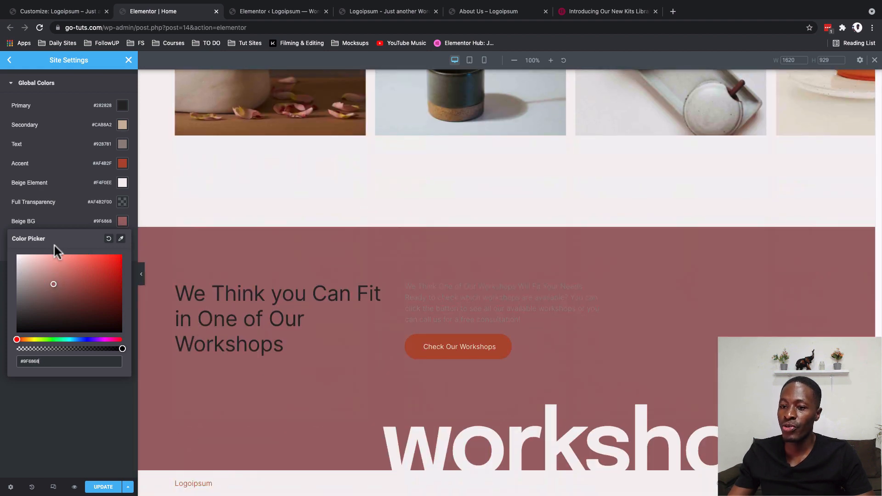
{"action": "left_click_drag", "start_coordinate": [126, 282], "coordinate": [84, 312]}
{"action": "left_click", "coordinate": [89, 339]}
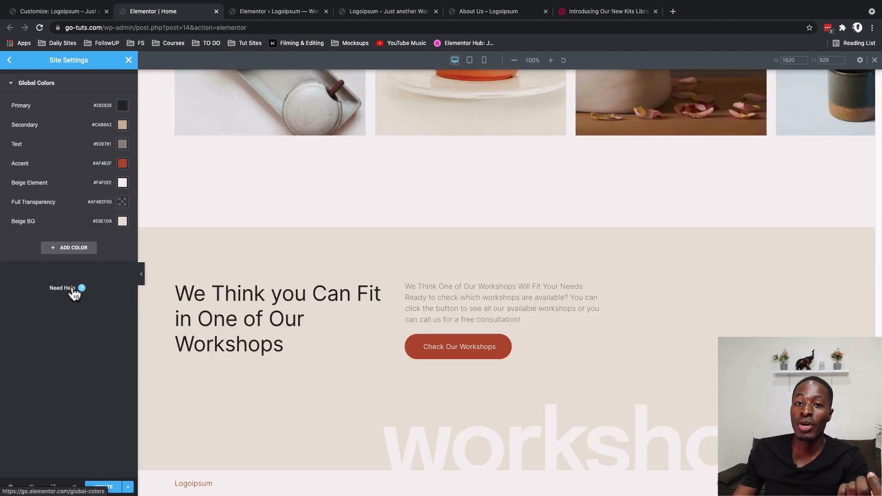
- Leave the Global Colors settings and open the Global Fonts settings
{"action": "left_click", "coordinate": [10, 85]}
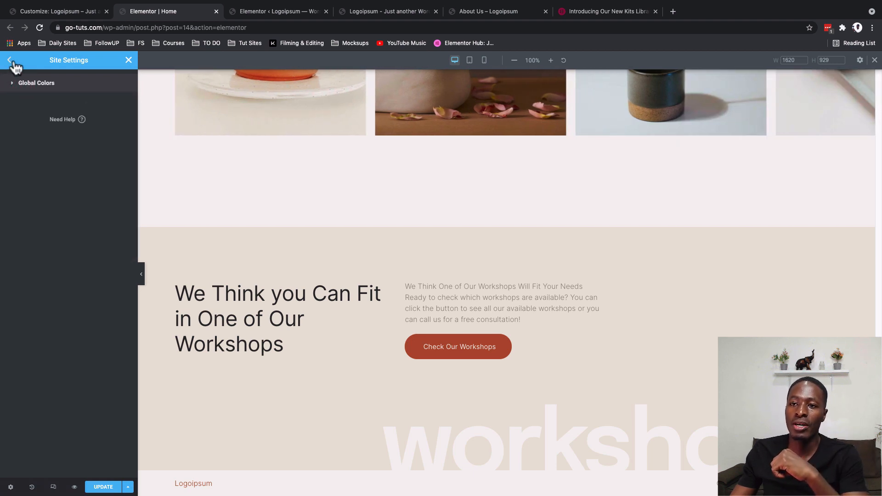
{"action": "left_click", "coordinate": [10, 61]}
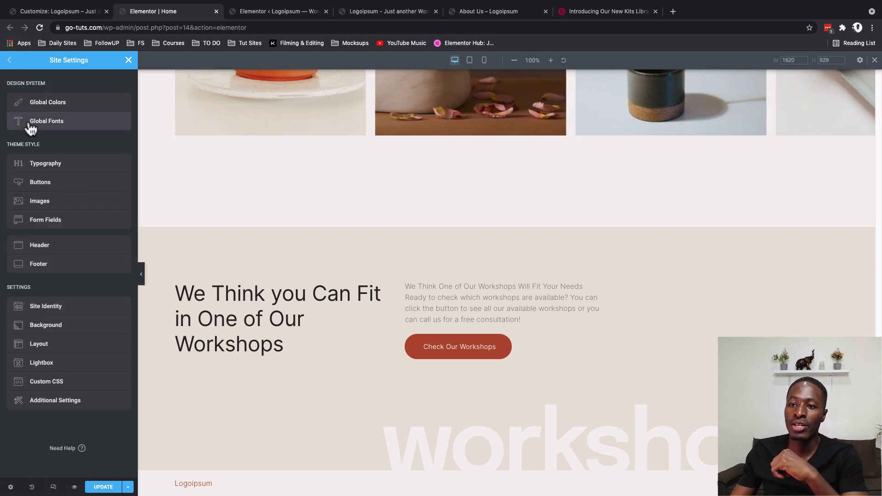
{"action": "left_click", "coordinate": [56, 121]}
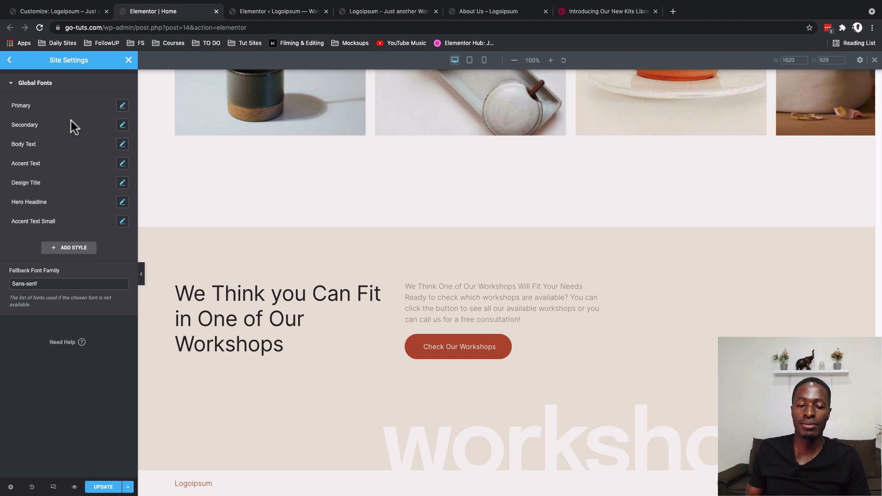
{"action": "scroll", "coordinate": [258, 192], "scroll_direction": "up", "scroll_amount": 15}
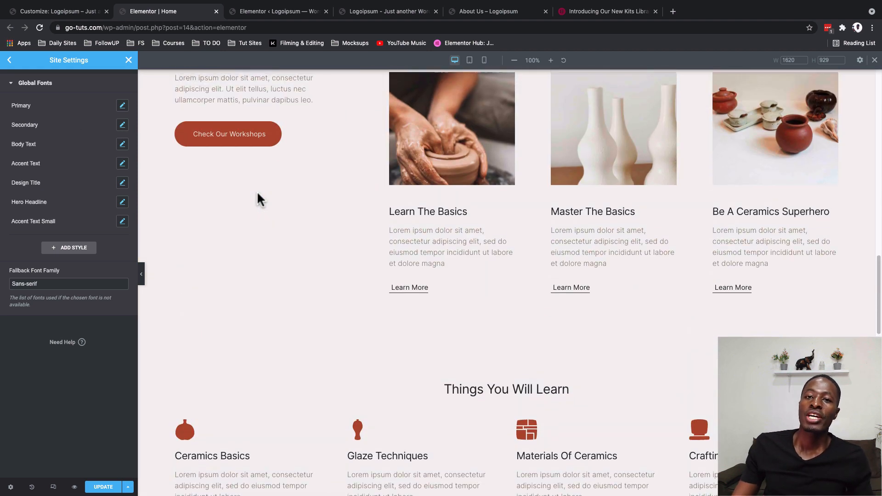
{"action": "scroll", "coordinate": [257, 191], "scroll_direction": "up", "scroll_amount": 10}
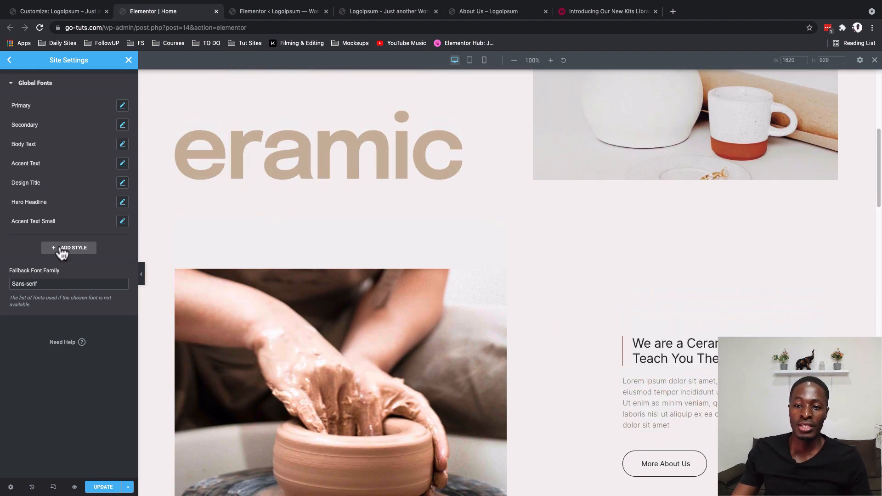
- Add a new global font style and name it Button text
{"action": "left_click", "coordinate": [58, 251]}
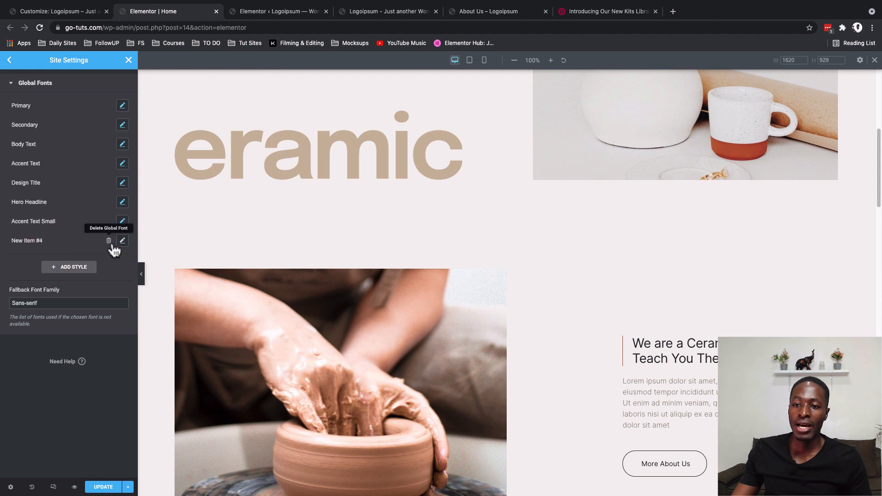
{"action": "left_click", "coordinate": [22, 240]}
{"action": "type", "text": "Button t"}
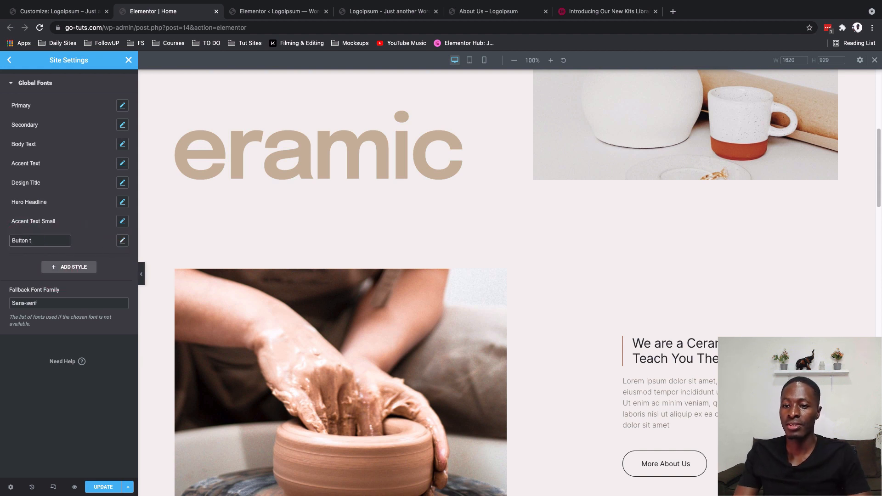
{"action": "type", "text": "ext"}
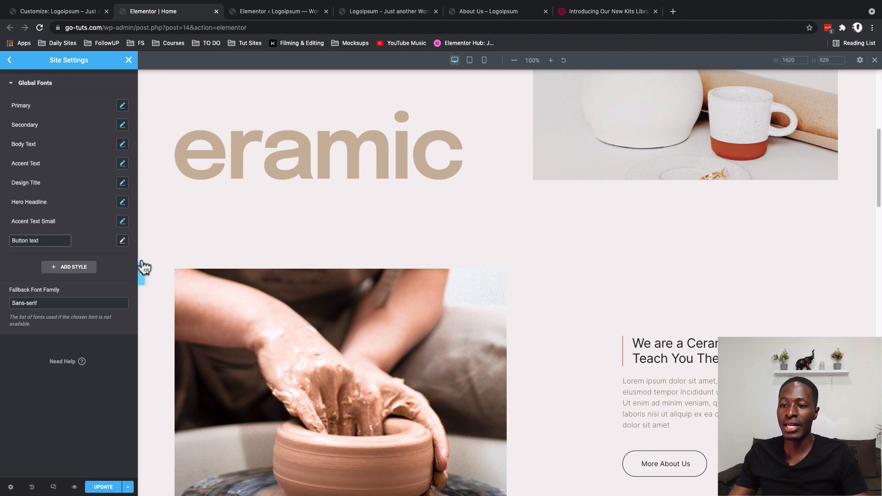
- Set the Button text style's font family to ABeeZee
{"action": "left_click", "coordinate": [122, 241]}
{"action": "left_click", "coordinate": [92, 282]}
{"action": "scroll", "coordinate": [86, 357], "scroll_direction": "down", "scroll_amount": 5}
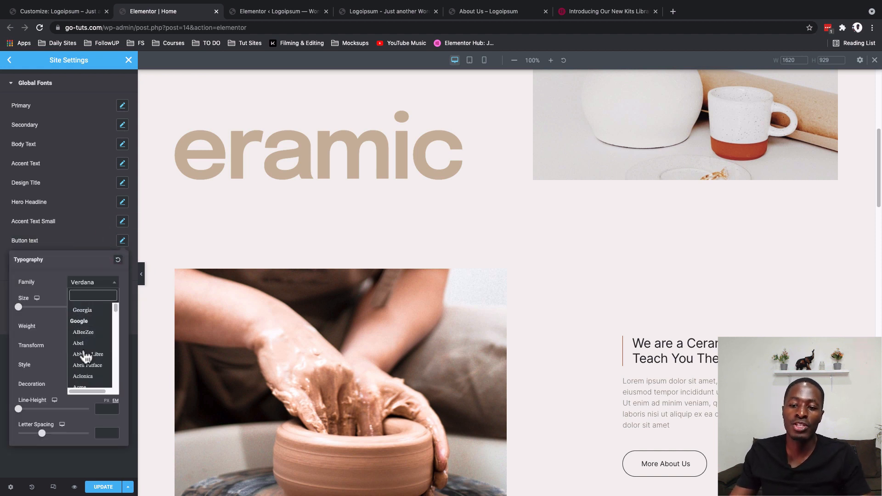
{"action": "scroll", "coordinate": [83, 338], "scroll_direction": "up", "scroll_amount": 2}
{"action": "left_click", "coordinate": [82, 322]}
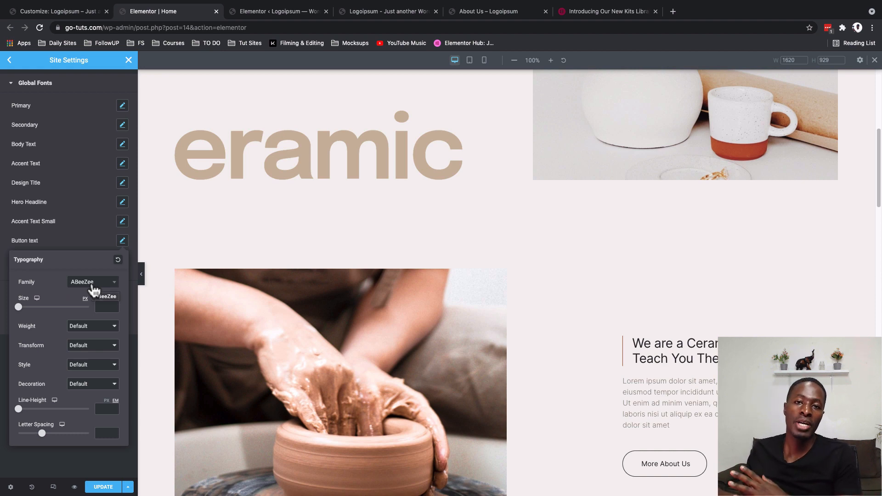
- Delete the Button text global font and confirm the deletion
{"action": "left_click", "coordinate": [107, 241]}
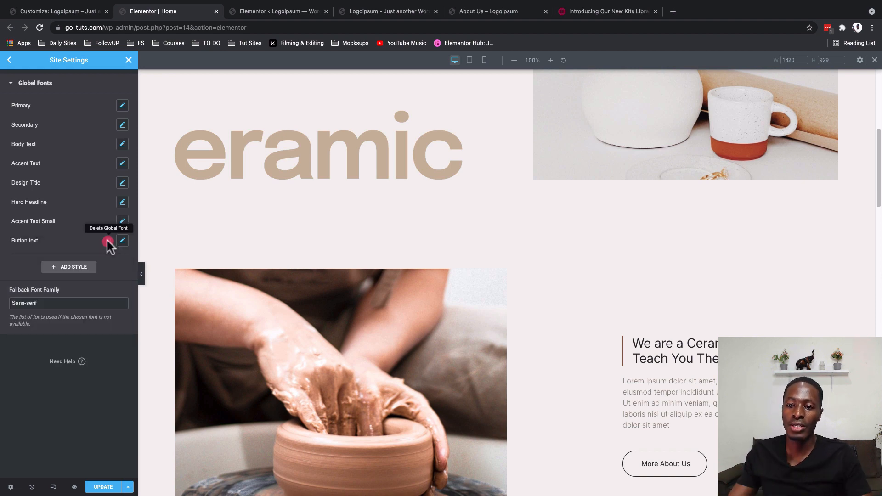
{"action": "left_click", "coordinate": [107, 240]}
{"action": "left_click", "coordinate": [476, 303]}
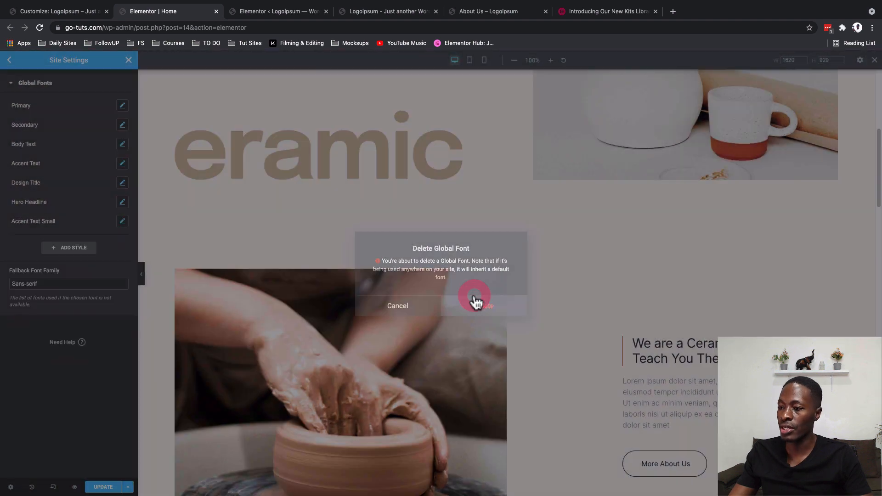
- Reduce the Design Title global font size to 4.5 vw to shrink the large section titles such as "what we offer"
{"action": "scroll", "coordinate": [485, 261], "scroll_direction": "up", "scroll_amount": 6}
{"action": "scroll", "coordinate": [485, 261], "scroll_direction": "down", "scroll_amount": 4}
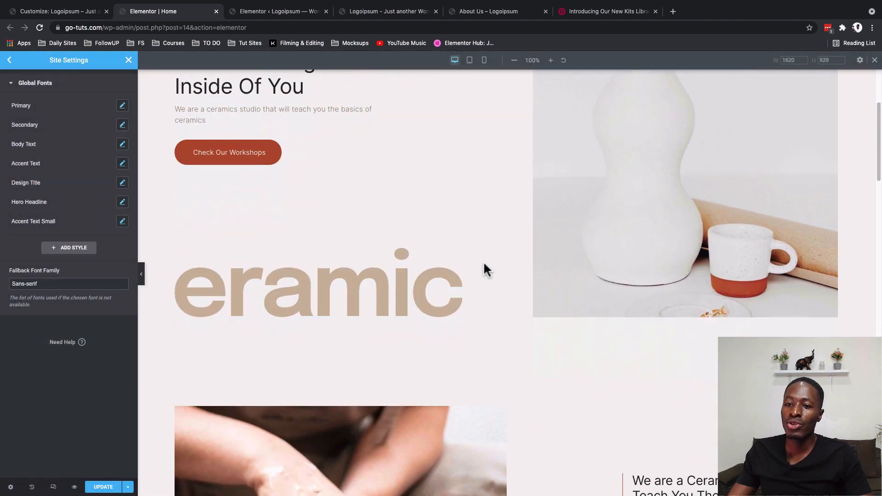
{"action": "left_click", "coordinate": [360, 301]}
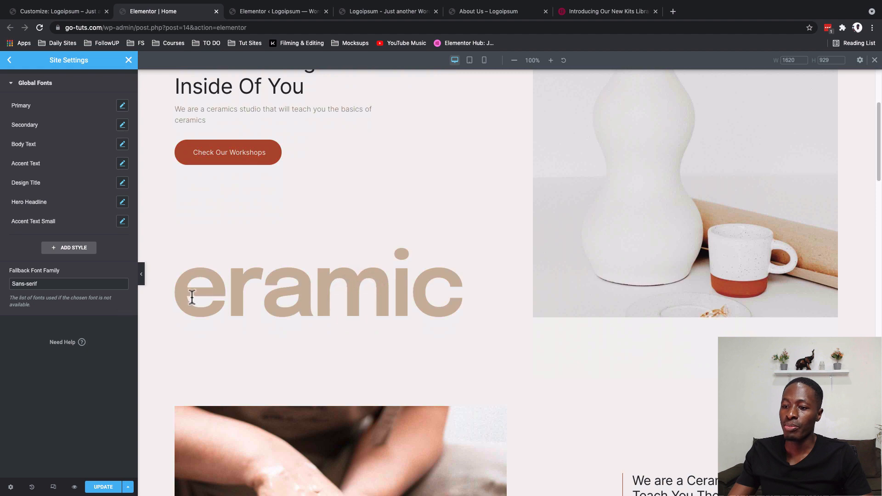
{"action": "scroll", "coordinate": [300, 311], "scroll_direction": "up", "scroll_amount": 4}
{"action": "scroll", "coordinate": [301, 311], "scroll_direction": "down", "scroll_amount": 12}
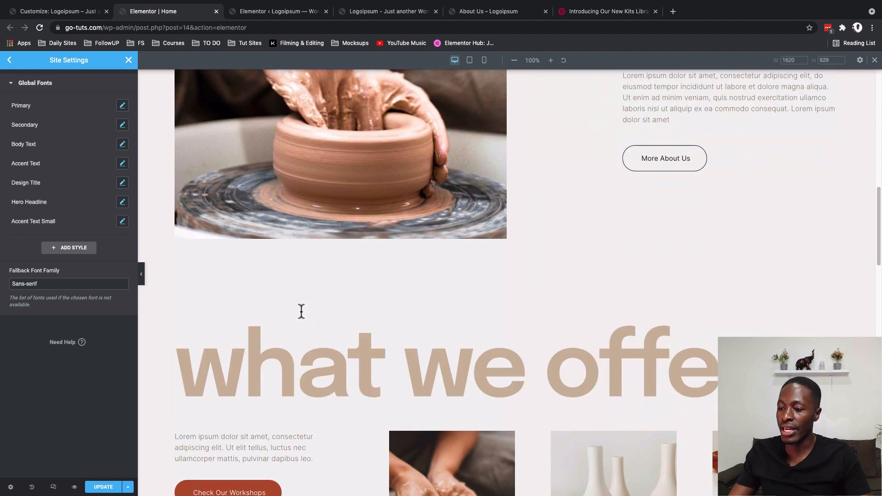
{"action": "scroll", "coordinate": [302, 309], "scroll_direction": "down", "scroll_amount": 4}
{"action": "scroll", "coordinate": [304, 257], "scroll_direction": "up", "scroll_amount": 2}
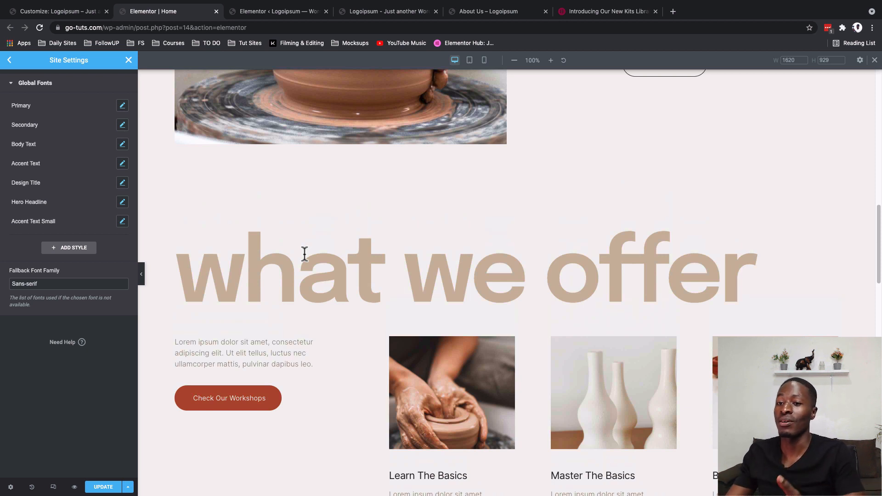
{"action": "left_click", "coordinate": [122, 202]}
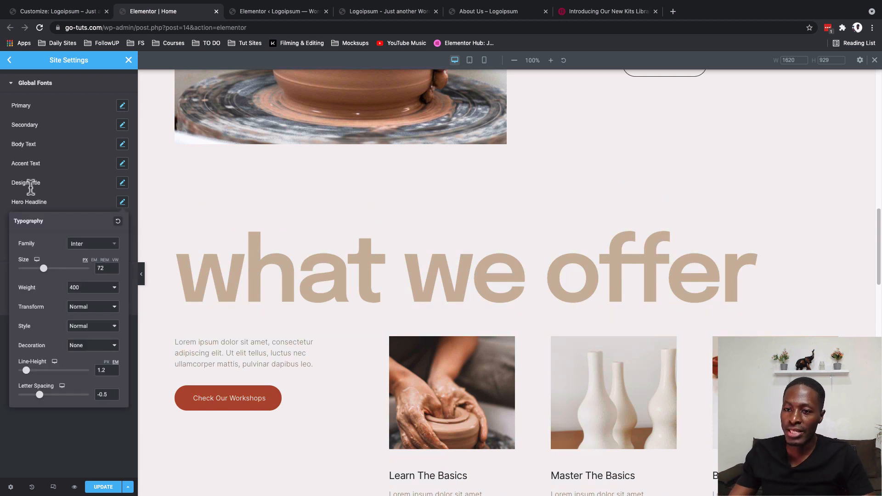
{"action": "left_click", "coordinate": [30, 187]}
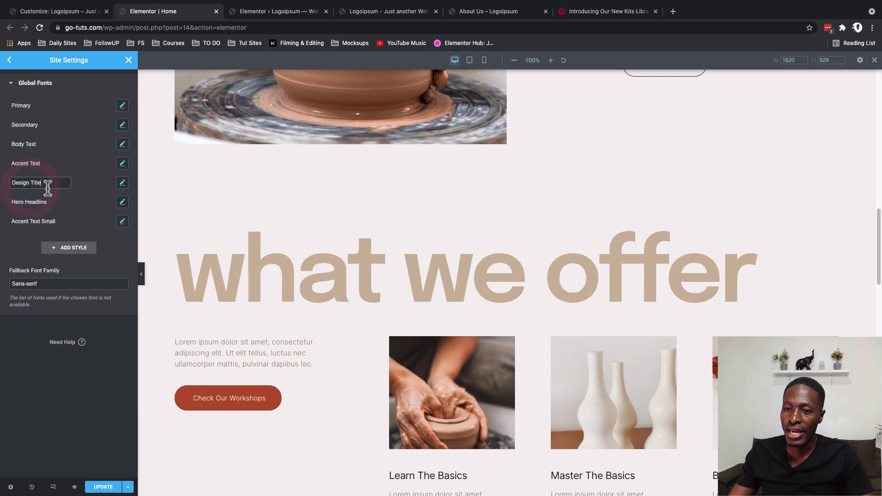
{"action": "left_click", "coordinate": [123, 183]}
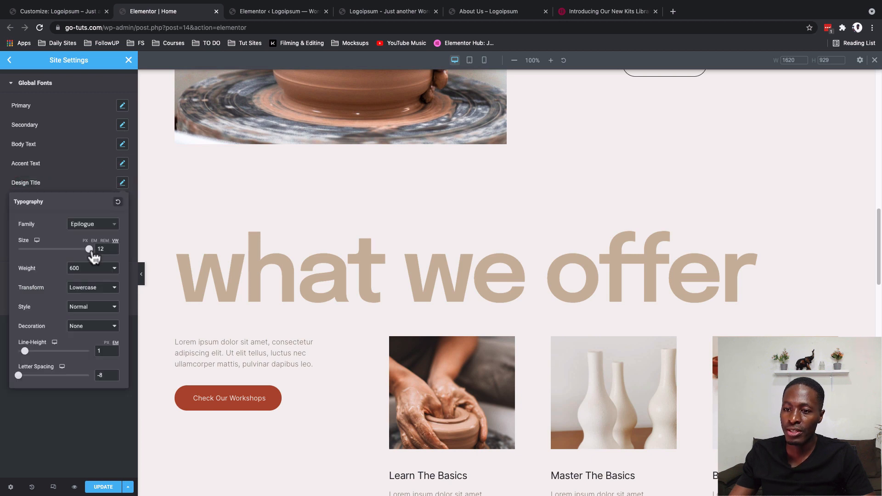
{"action": "left_click_drag", "start_coordinate": [90, 257], "coordinate": [50, 259]}
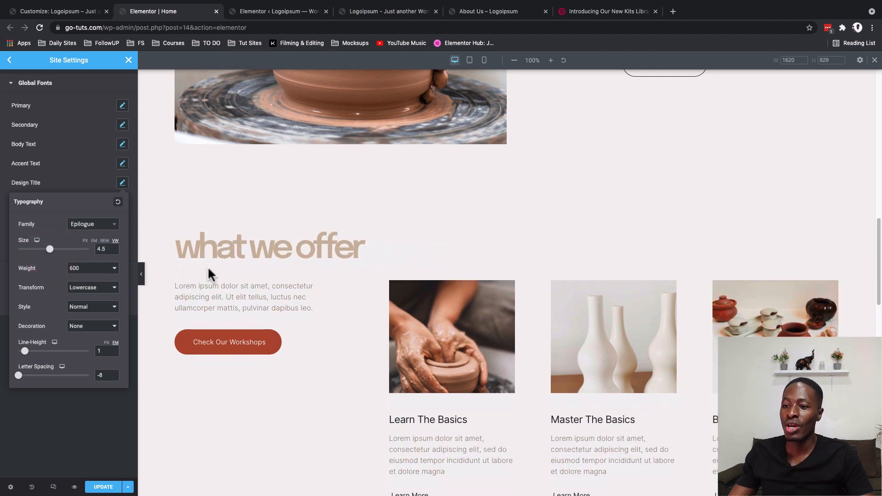
- Check the smaller design titles across the home page and enlarge the Design Title size to 10 vw
{"action": "scroll", "coordinate": [208, 266], "scroll_direction": "up", "scroll_amount": 4}
{"action": "scroll", "coordinate": [207, 266], "scroll_direction": "up", "scroll_amount": 10}
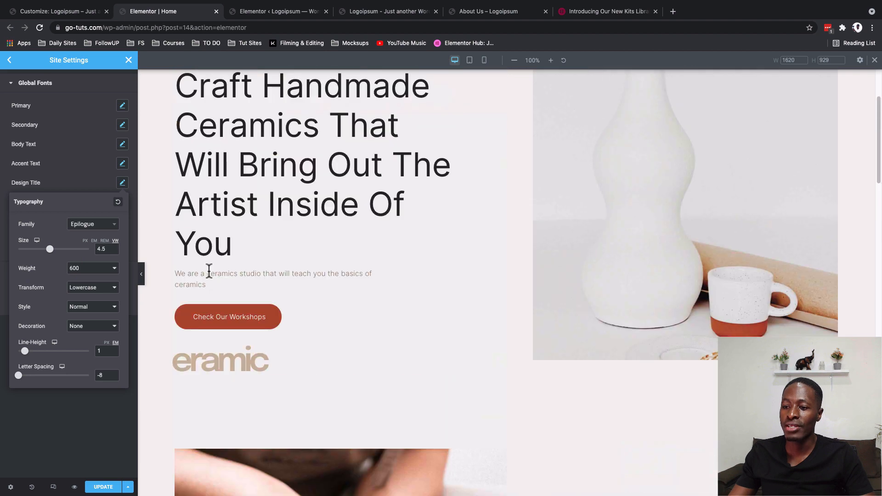
{"action": "scroll", "coordinate": [190, 369], "scroll_direction": "down", "scroll_amount": 12}
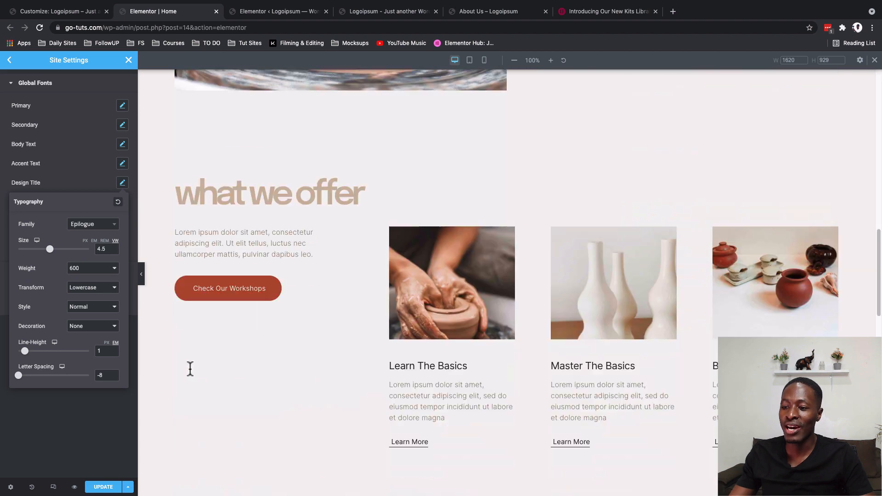
{"action": "scroll", "coordinate": [190, 368], "scroll_direction": "down", "scroll_amount": 2}
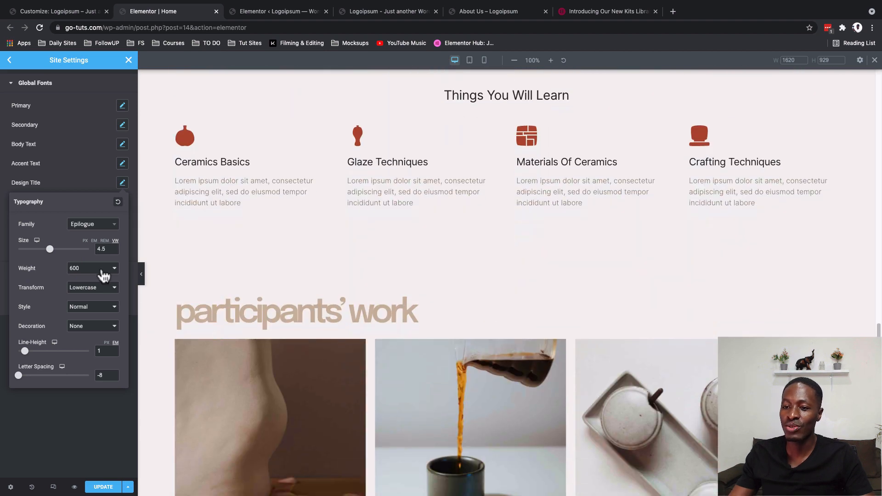
{"action": "left_click_drag", "start_coordinate": [52, 254], "coordinate": [93, 257]}
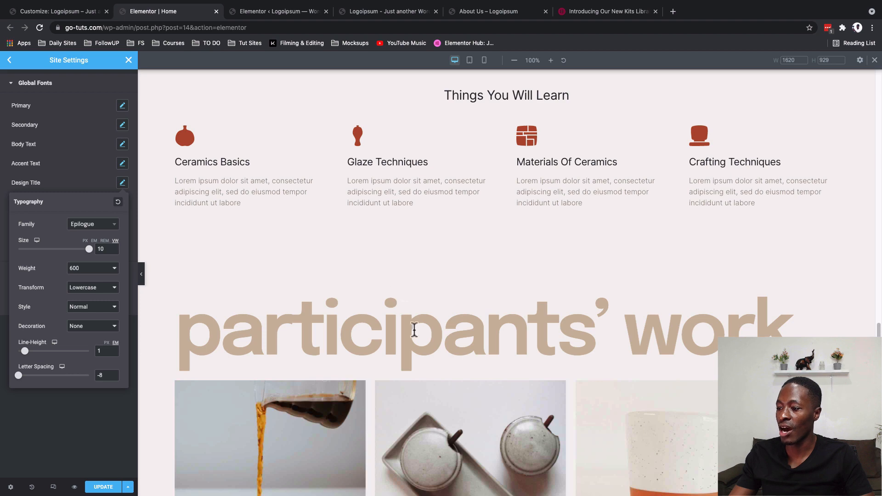
- Check the workshops title and reset the Design Title typography
{"action": "scroll", "coordinate": [460, 387], "scroll_direction": "down", "scroll_amount": 10}
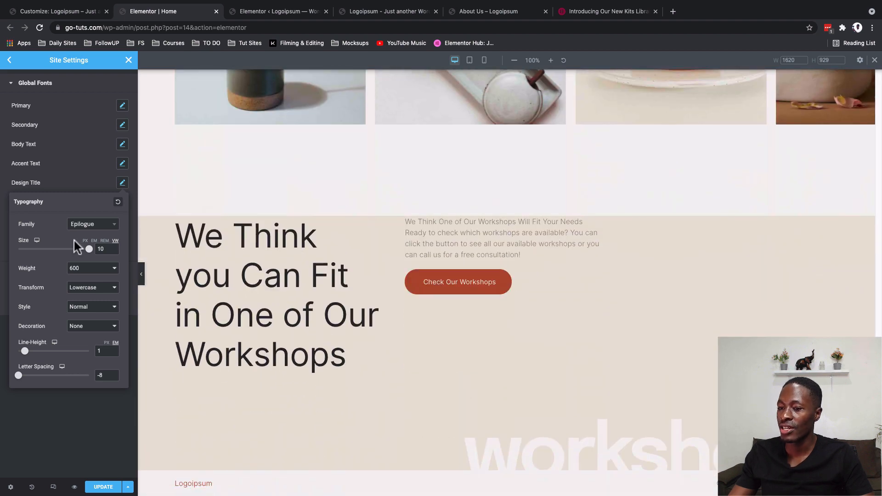
{"action": "left_click_drag", "start_coordinate": [89, 248], "coordinate": [114, 248]}
{"action": "left_click", "coordinate": [118, 202]}
- Increase the Body Text global font size to 39 px
{"action": "scroll", "coordinate": [301, 247], "scroll_direction": "up", "scroll_amount": 3}
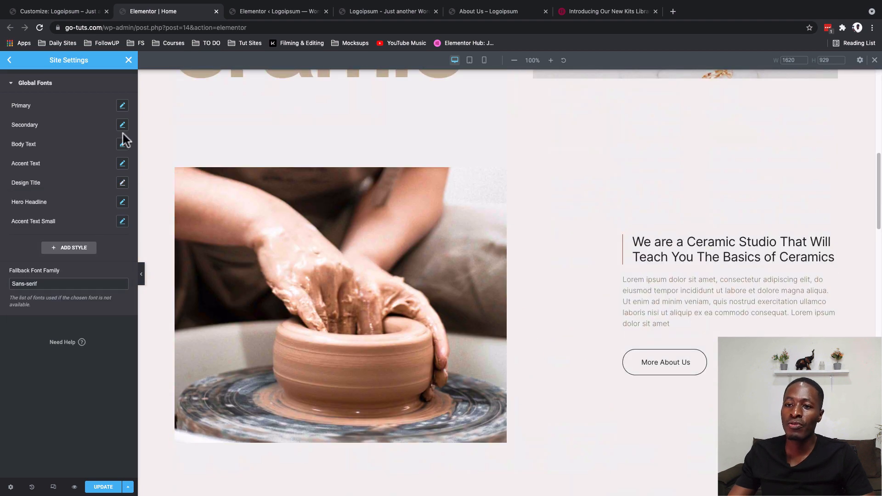
{"action": "scroll", "coordinate": [211, 140], "scroll_direction": "up", "scroll_amount": 5}
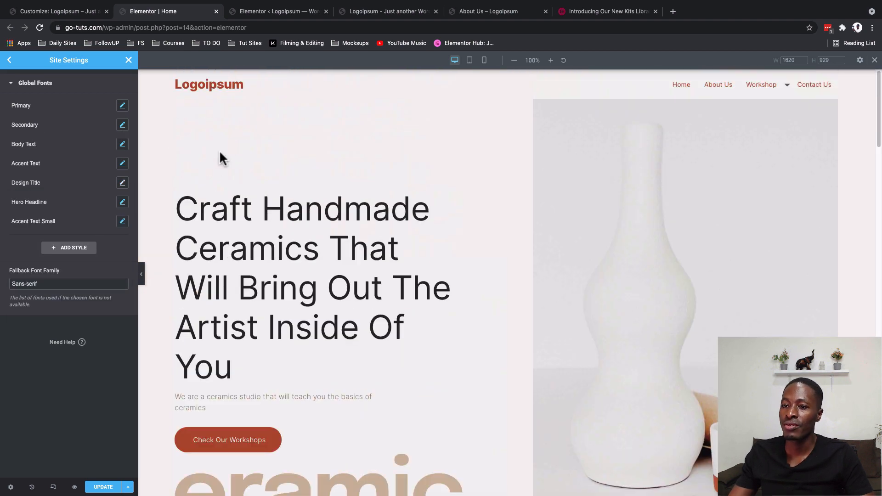
{"action": "left_click", "coordinate": [122, 144]}
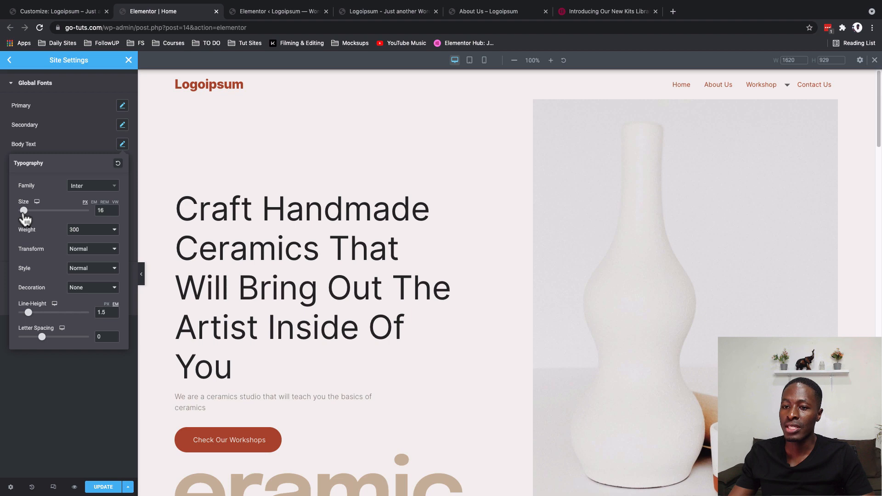
{"action": "left_click_drag", "start_coordinate": [24, 214], "coordinate": [34, 224]}
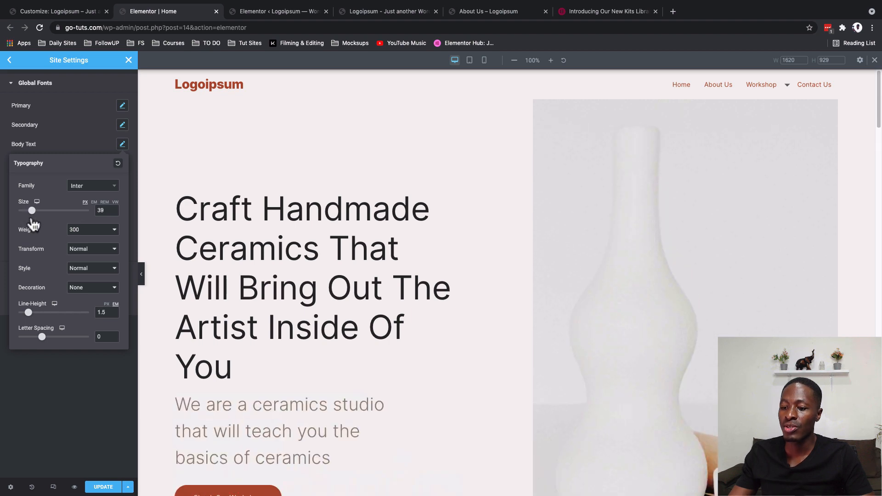
- Lower the Body Text size to 26 px and check the paragraphs in the "what we offer" section
{"action": "scroll", "coordinate": [237, 243], "scroll_direction": "down", "scroll_amount": 10}
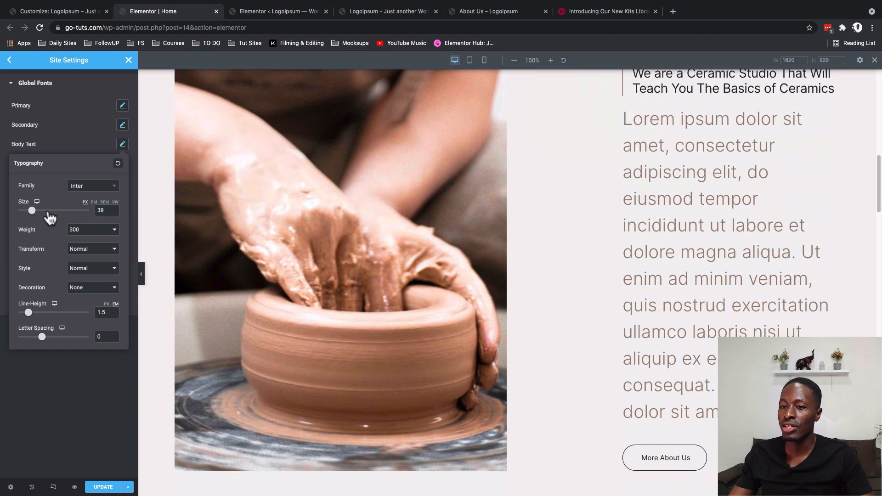
{"action": "mouse_move", "coordinate": [29, 213]}
{"action": "left_mouse_down"}
{"action": "mouse_move", "coordinate": [55, 220]}
{"action": "mouse_move", "coordinate": [18, 223]}
{"action": "mouse_move", "coordinate": [32, 223]}
{"action": "left_mouse_up"}
{"action": "scroll", "coordinate": [259, 234], "scroll_direction": "down", "scroll_amount": 8}
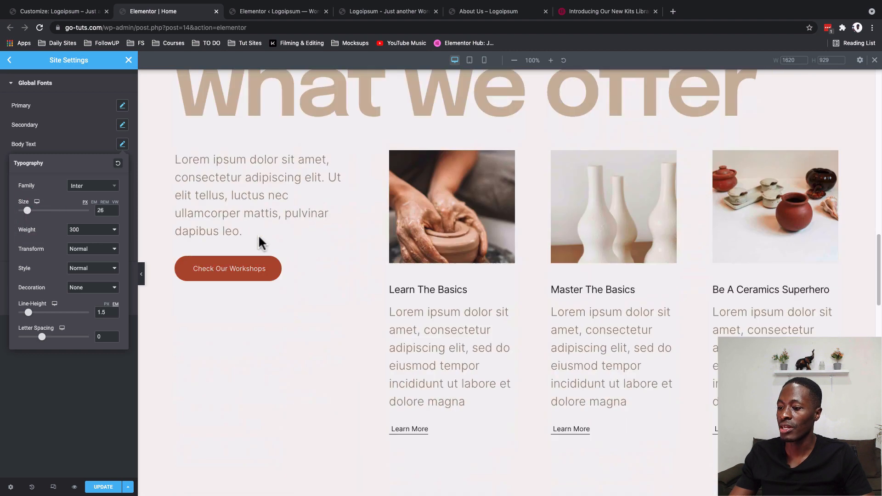
{"action": "scroll", "coordinate": [258, 235], "scroll_direction": "down", "scroll_amount": 1}
- Reset the Body Text typography and check the paragraphs on the home page
{"action": "left_click", "coordinate": [178, 236]}
{"action": "scroll", "coordinate": [264, 285], "scroll_direction": "up", "scroll_amount": 5}
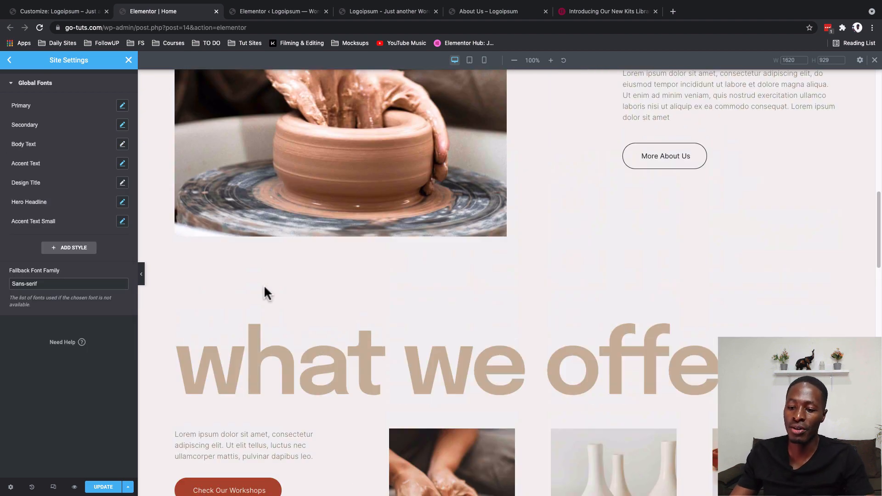
{"action": "scroll", "coordinate": [264, 287], "scroll_direction": "up", "scroll_amount": 5}
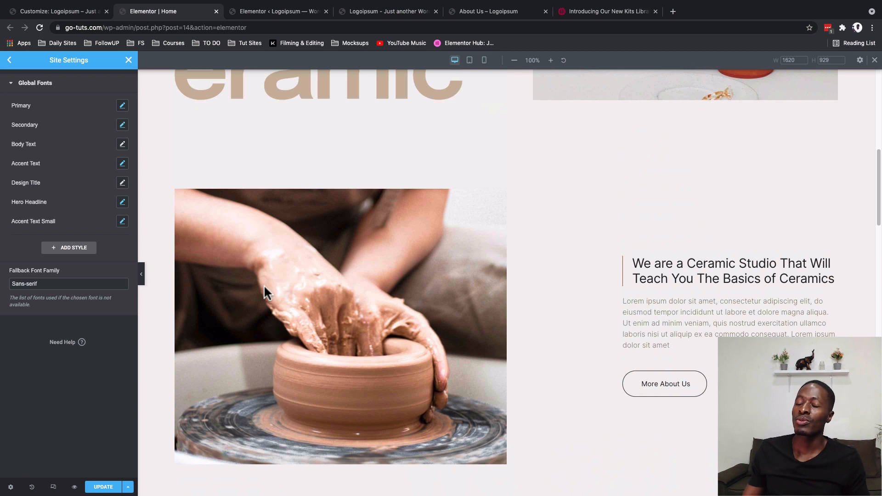
{"action": "key", "text": "super+t"}
{"action": "type", "text": "https://elements.envato.com/wordpress/template-kits/compatible-with-elementor"}
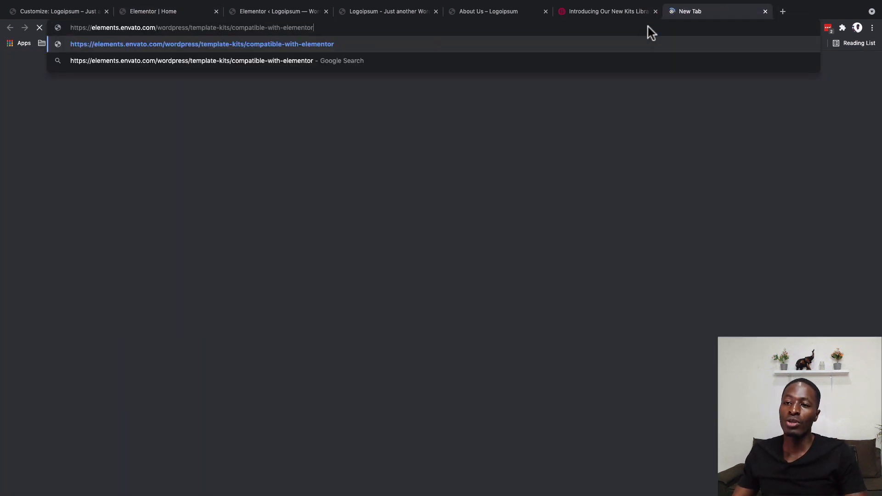
{"action": "key", "text": "Return"}
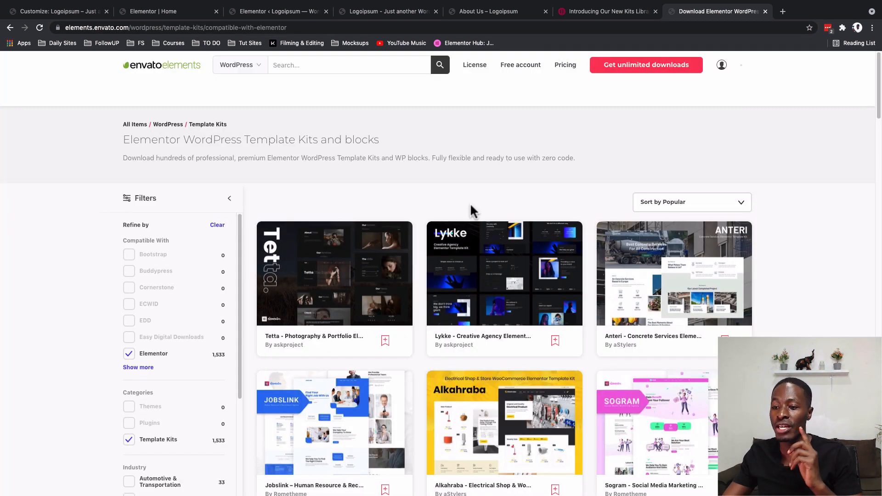
- Browse the Elementor template kits on Envato Elements and examine the available filters and kit designs
{"action": "scroll", "coordinate": [470, 203], "scroll_direction": "down", "scroll_amount": 2}
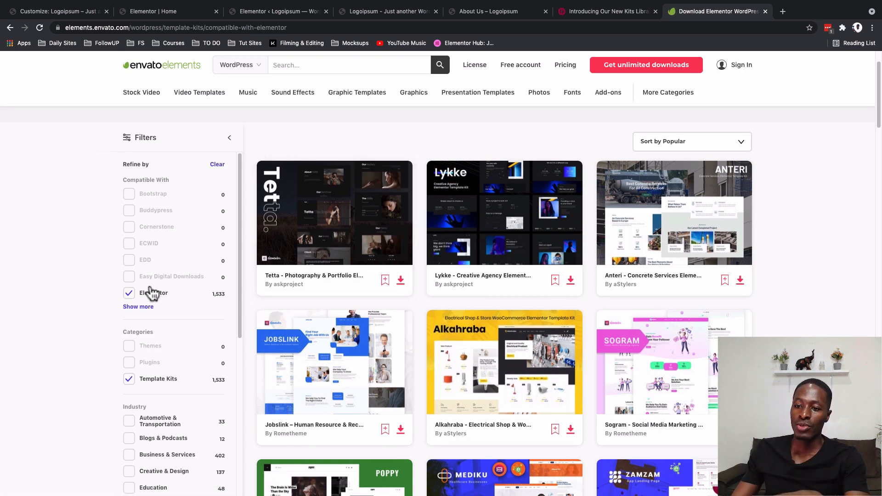
{"action": "scroll", "coordinate": [123, 317], "scroll_direction": "down", "scroll_amount": 2}
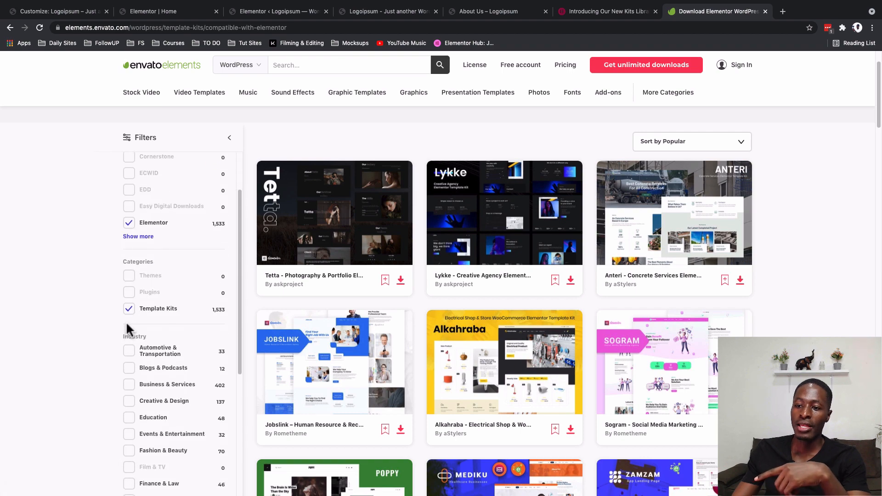
{"action": "scroll", "coordinate": [427, 366], "scroll_direction": "down", "scroll_amount": 9}
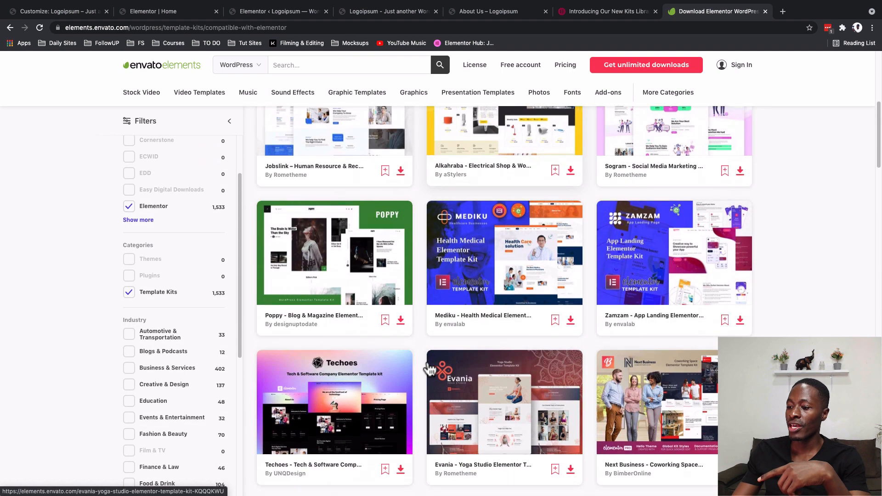
{"action": "scroll", "coordinate": [430, 367], "scroll_direction": "down", "scroll_amount": 3}
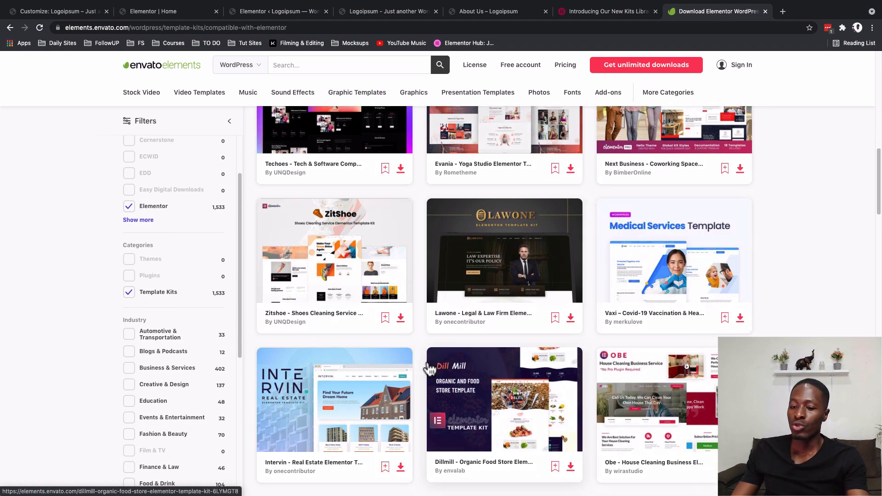
{"action": "scroll", "coordinate": [430, 367], "scroll_direction": "down", "scroll_amount": 1}
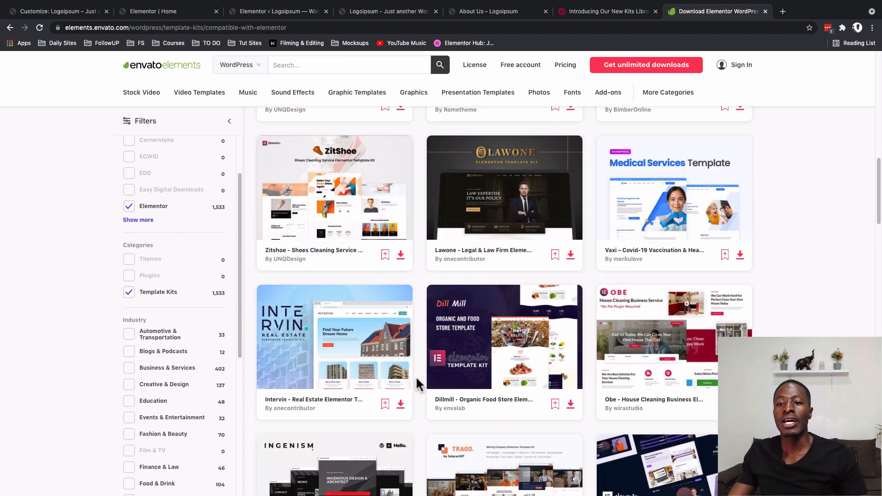
{"action": "scroll", "coordinate": [418, 384], "scroll_direction": "down", "scroll_amount": 5}
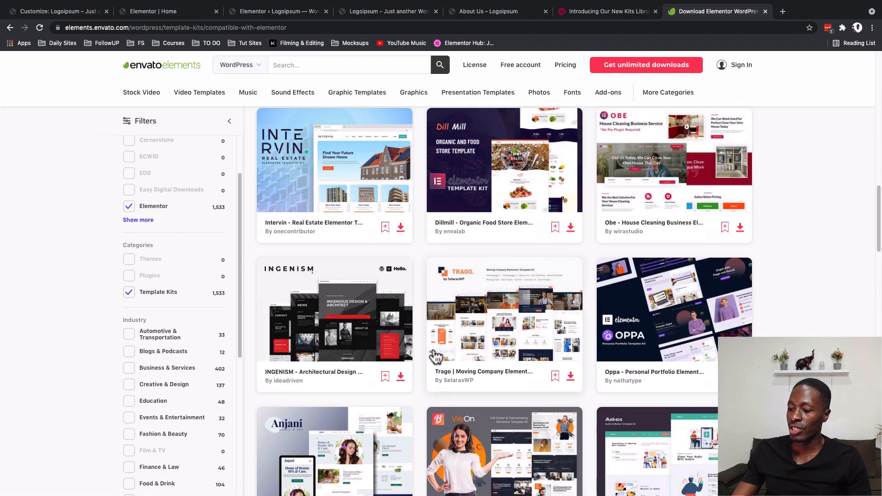
{"action": "scroll", "coordinate": [447, 392], "scroll_direction": "down", "scroll_amount": 3}
{"action": "scroll", "coordinate": [448, 393], "scroll_direction": "down", "scroll_amount": 10}
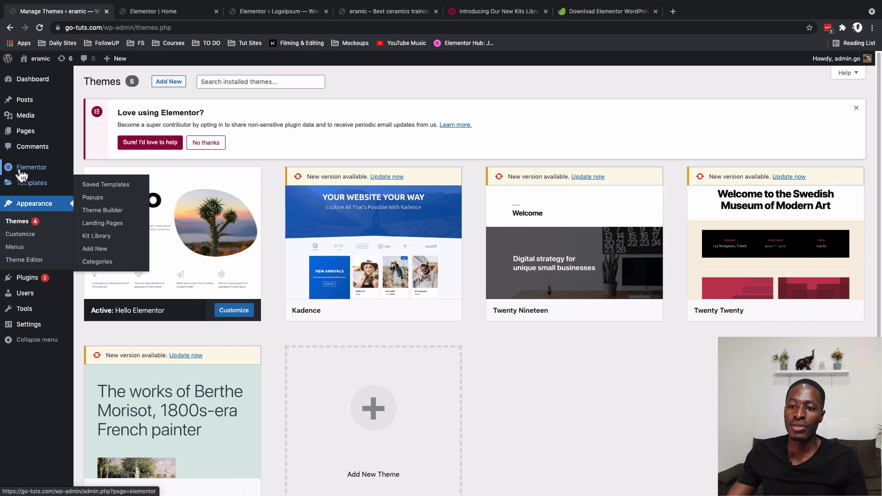
- Go back to the WordPress admin and start a template kit export from Elementor's Import / Export Kit tools
{"action": "mouse_move", "coordinate": [28, 169]}
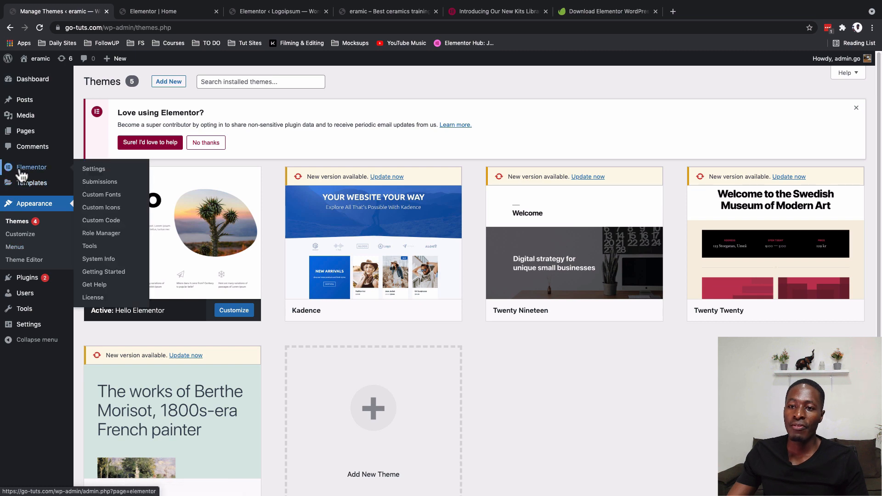
{"action": "left_click", "coordinate": [97, 246]}
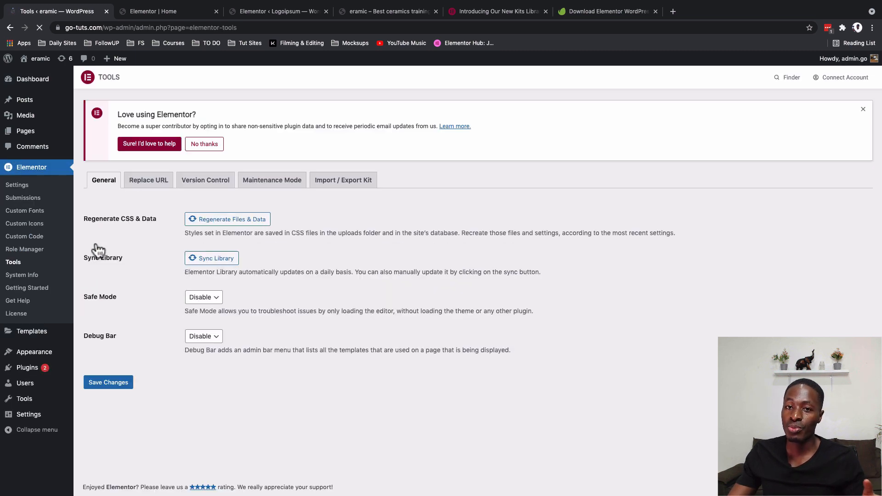
{"action": "left_click", "coordinate": [333, 184]}
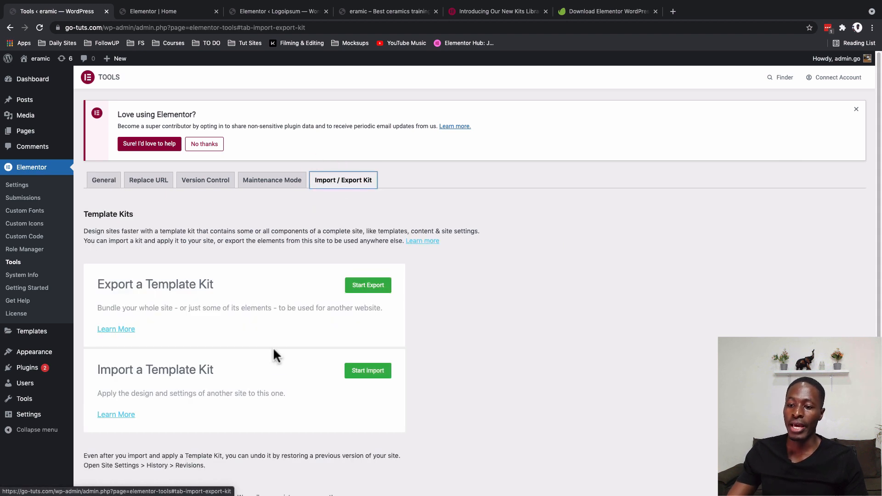
{"action": "left_click", "coordinate": [360, 290]}
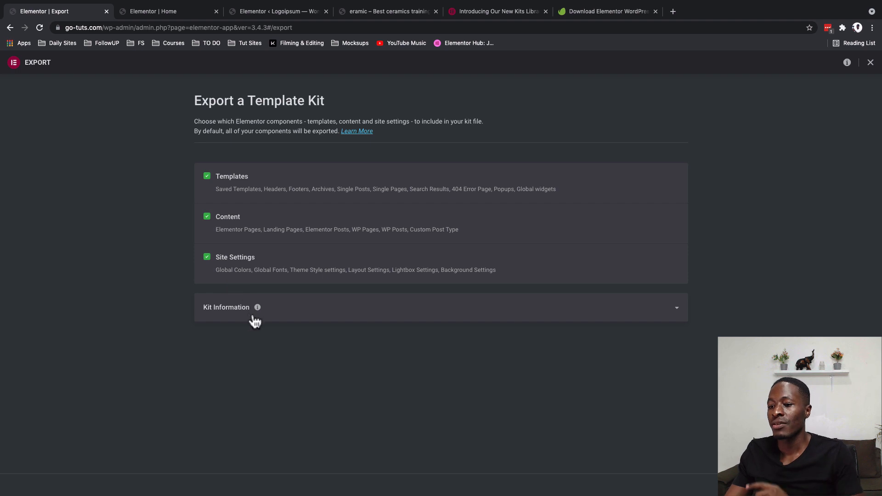
- Export the kit as "eramic edited kit" with the description "Made a few changes to the eramic kit and would like to use it somewhere else"
{"action": "left_click", "coordinate": [301, 307]}
{"action": "left_click", "coordinate": [251, 355]}
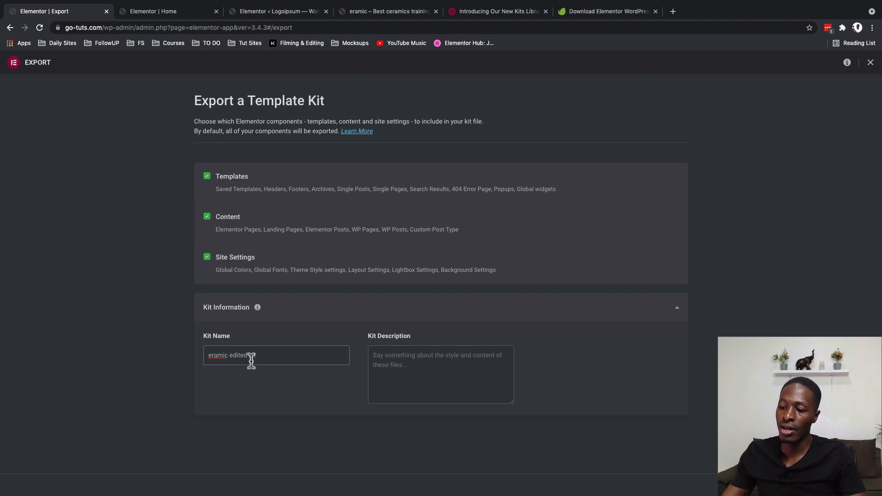
{"action": "left_click", "coordinate": [394, 383]}
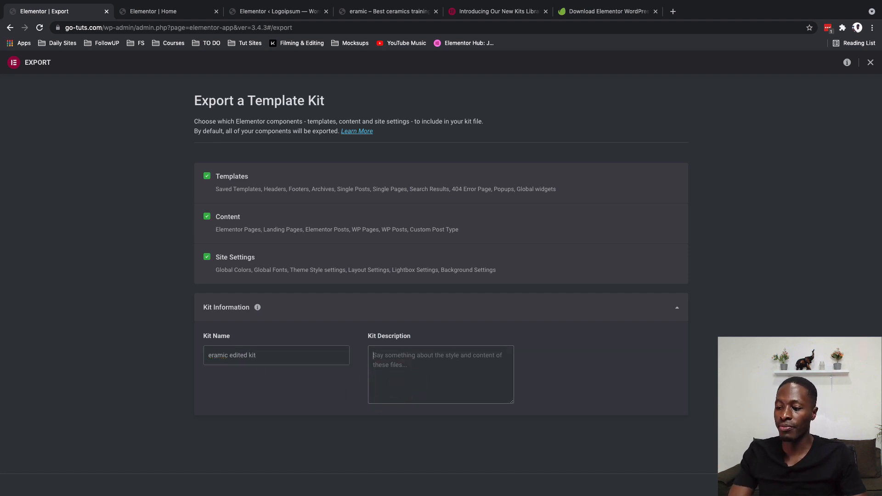
{"action": "type", "text": "M"}
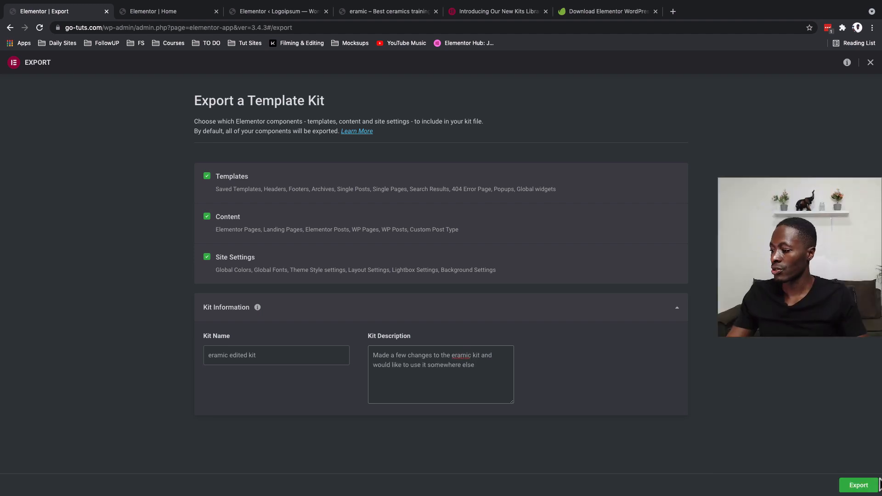
{"action": "left_click", "coordinate": [863, 483]}
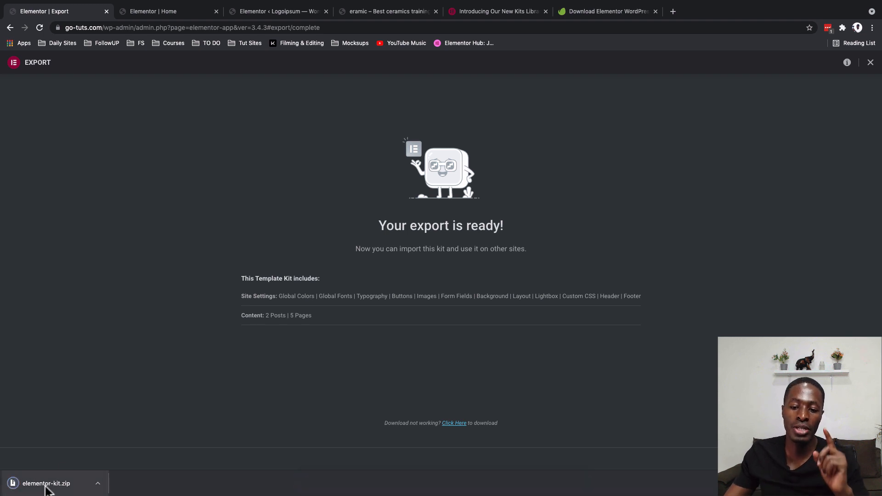
- Show the downloaded elementor-kit.zip in Finder and rename it to "eramic edit-kit.zip"
{"action": "left_click", "coordinate": [98, 483]}
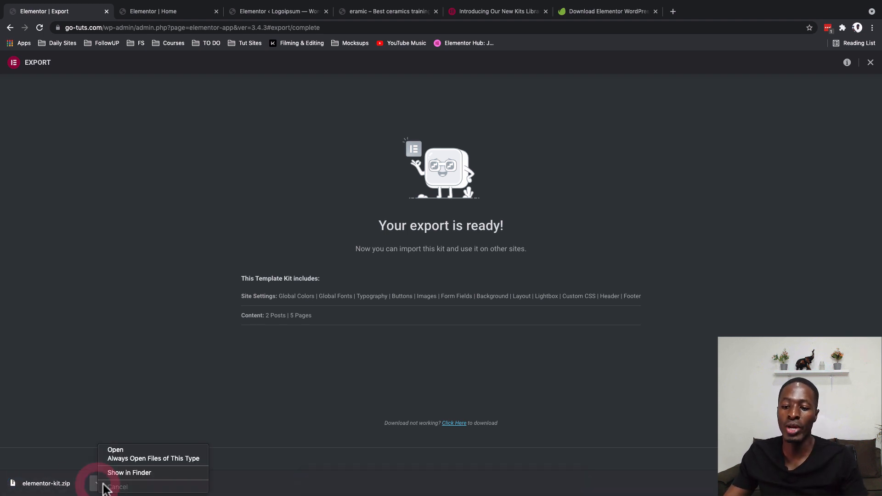
{"action": "left_click", "coordinate": [135, 477]}
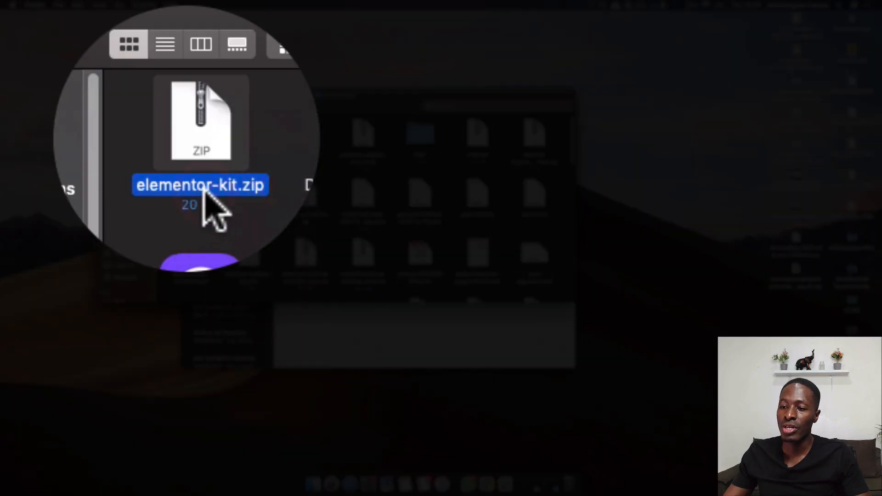
{"action": "key", "text": "Return"}
{"action": "key", "text": "Left"}
{"action": "key", "text": "shift+Right"}
{"action": "key", "text": "shift+Right"}
{"action": "key", "text": "shift+Right"}
{"action": "key", "text": "shift+Right"}
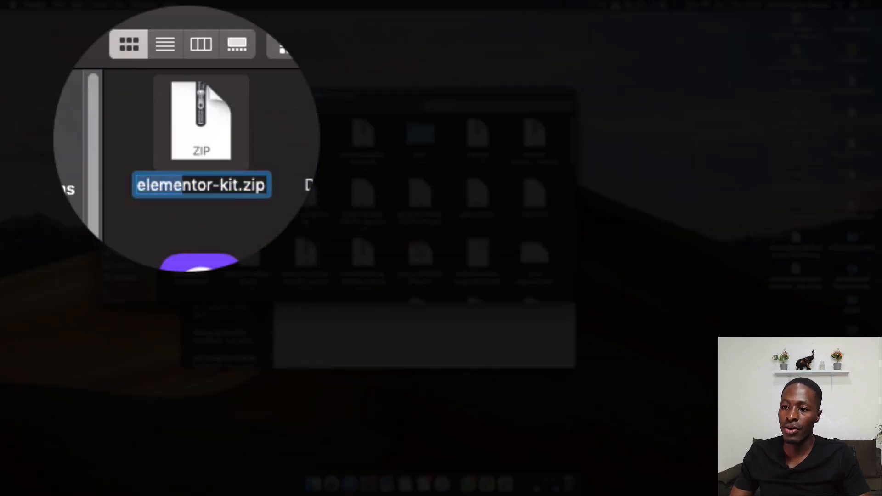
{"action": "type", "text": "eramiad"}
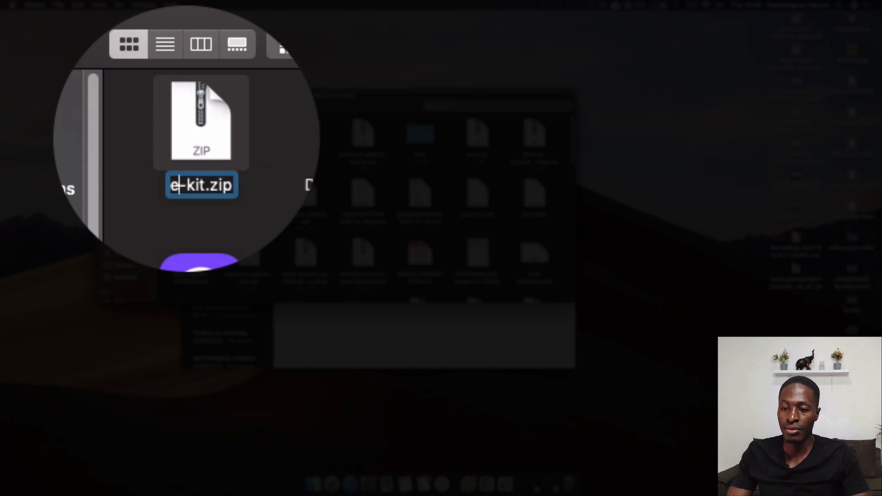
{"action": "key", "text": "BackSpace"}
{"action": "key", "text": "BackSpace"}
{"action": "key", "text": "BackSpace"}
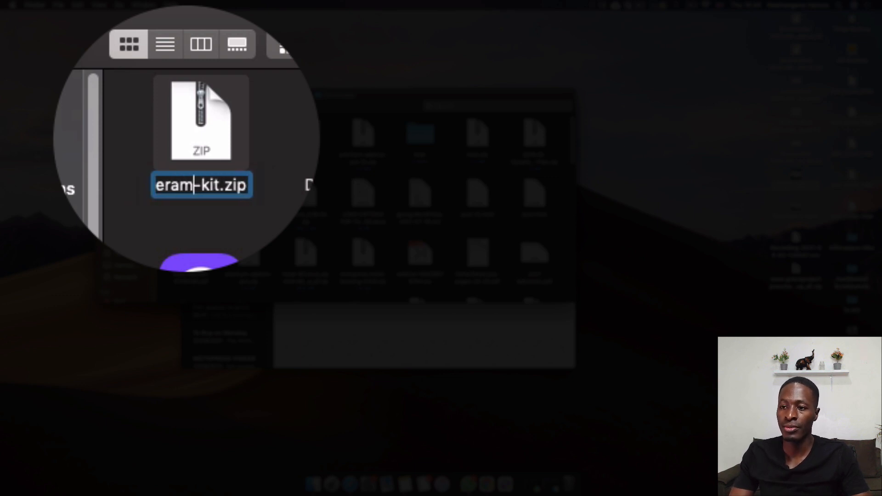
{"action": "type", "text": "ic edit"}
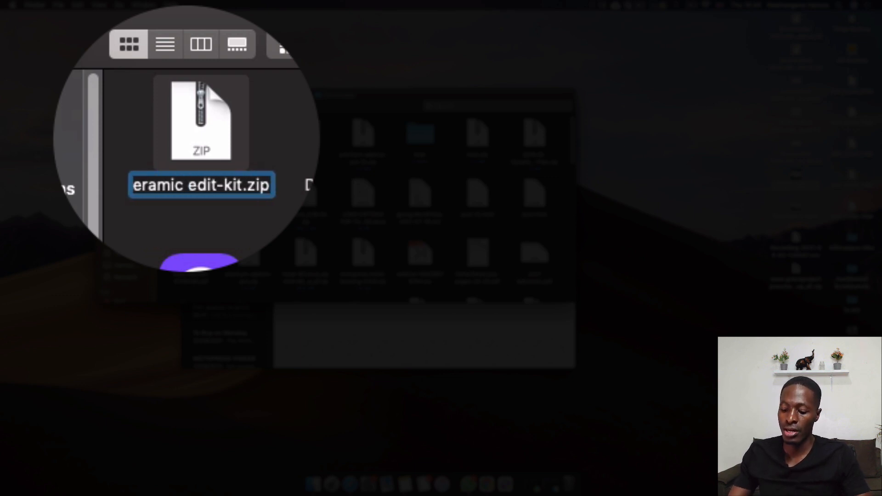
{"action": "key", "text": "Return"}
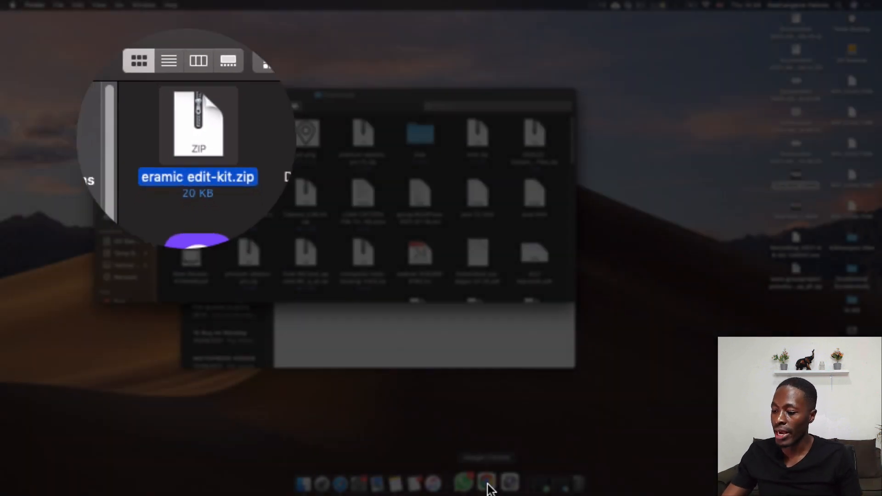
- Return to the browser, close the finished export and start a template kit import from Elementor's Import / Export Kit tools
{"action": "left_click", "coordinate": [487, 486]}
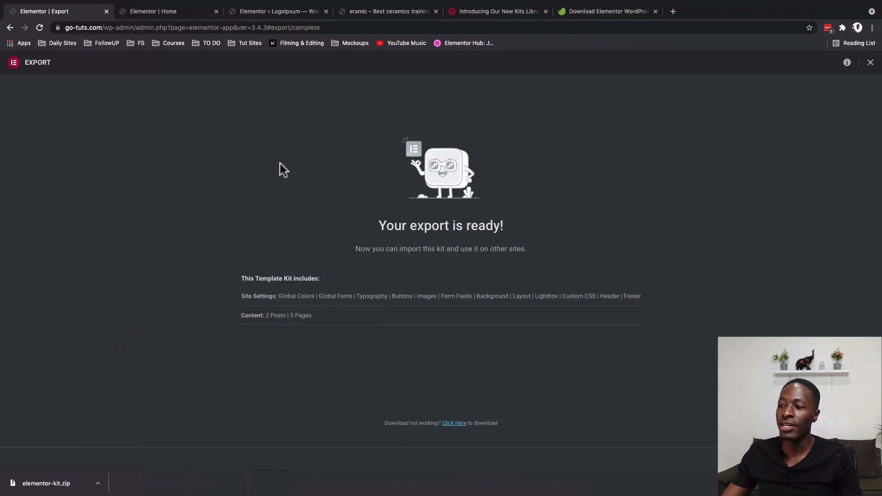
{"action": "left_click", "coordinate": [870, 63]}
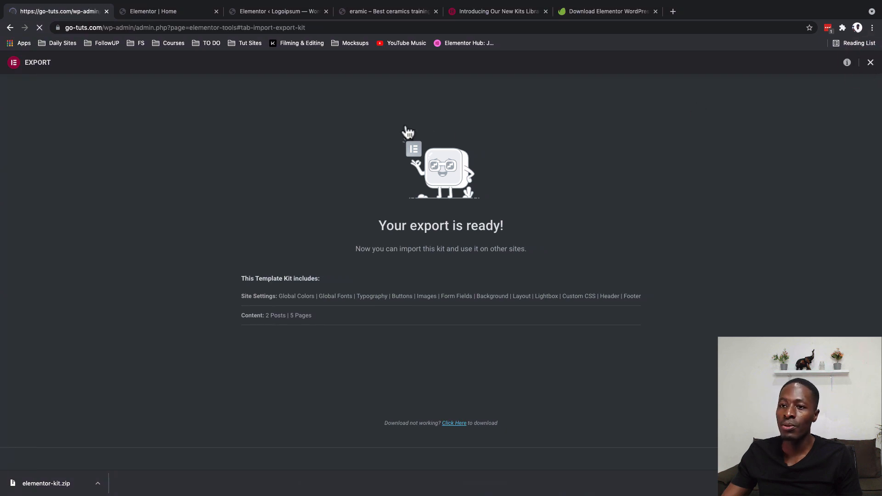
{"action": "left_click", "coordinate": [15, 262]}
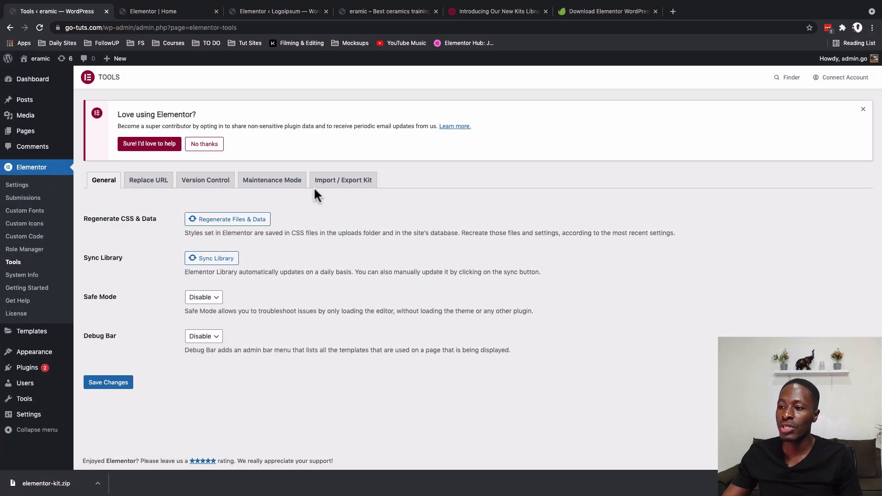
{"action": "left_click", "coordinate": [336, 184]}
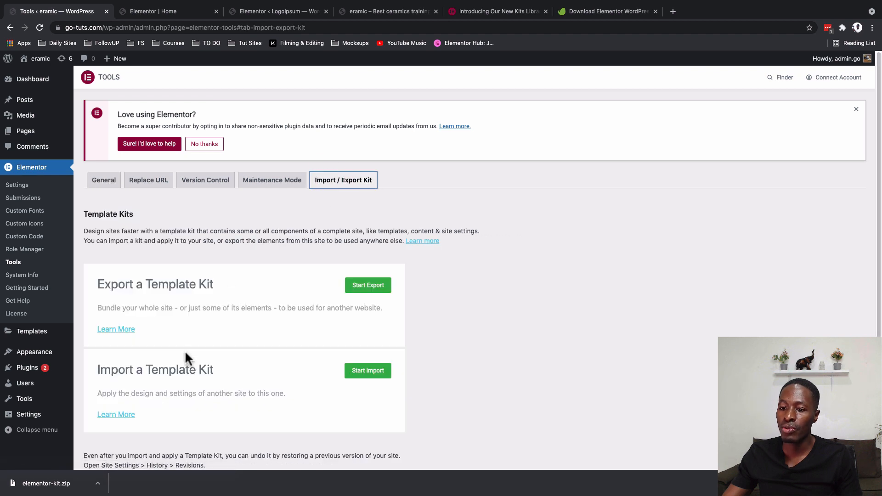
{"action": "left_click", "coordinate": [372, 375]}
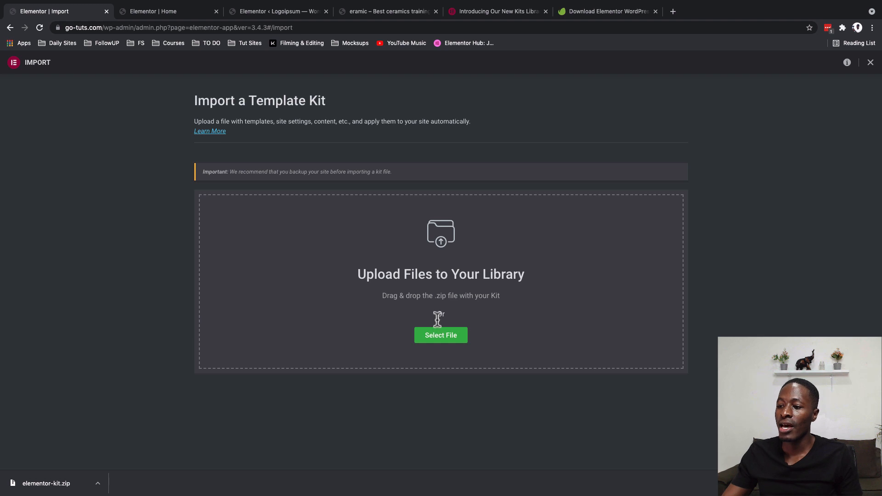
- Import izypotter-kit.zip from the Downloads folder with its templates, content and site settings, and close the import
{"action": "left_click", "coordinate": [439, 339]}
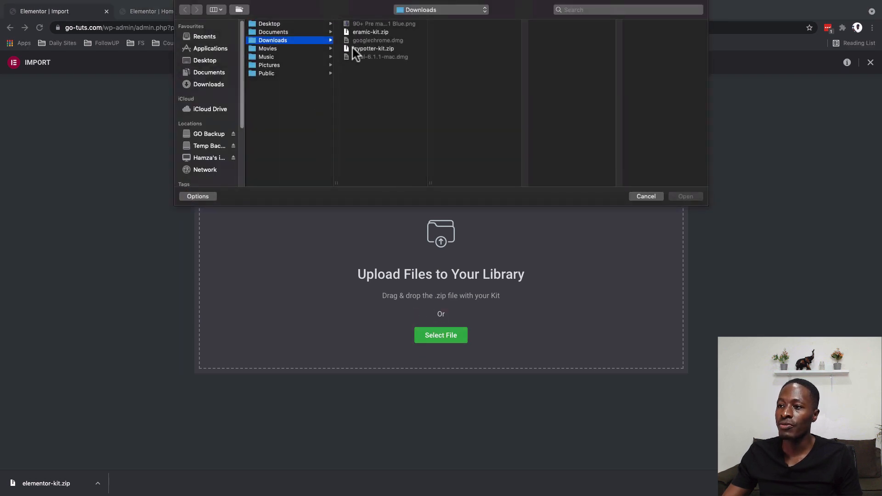
{"action": "left_click", "coordinate": [352, 48]}
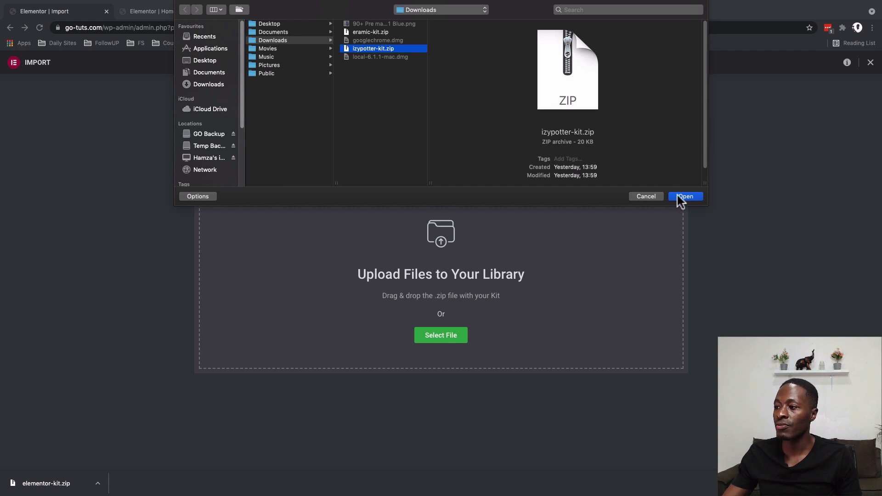
{"action": "left_click", "coordinate": [684, 196]}
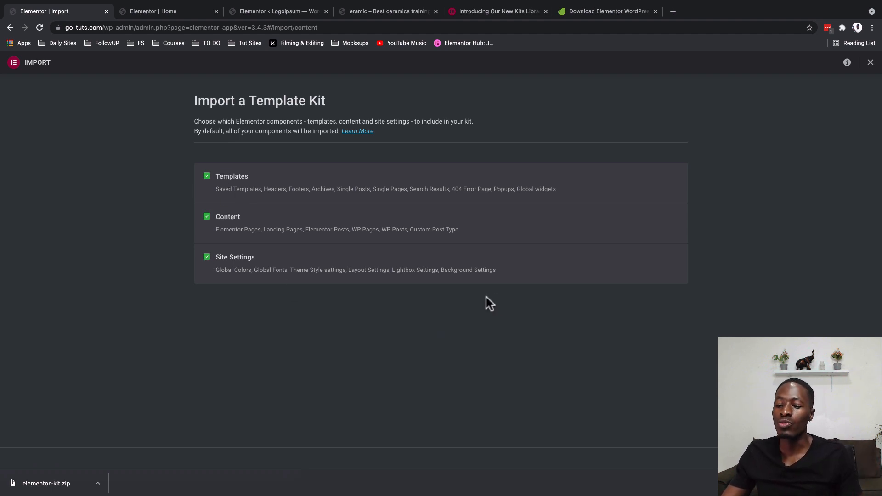
{"action": "left_click", "coordinate": [866, 458]}
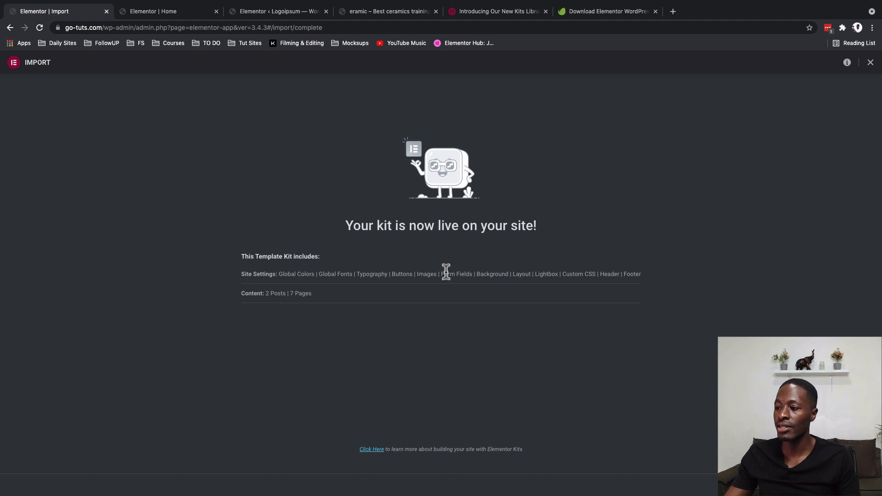
{"action": "left_click", "coordinate": [858, 485]}
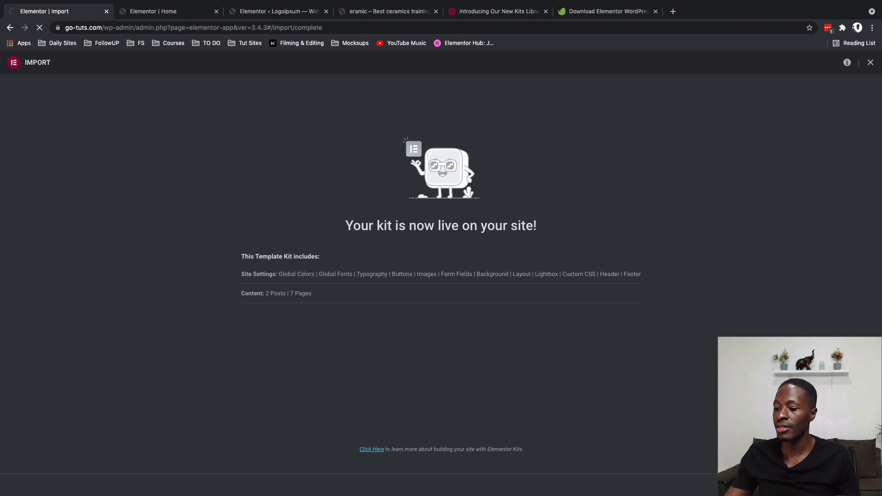